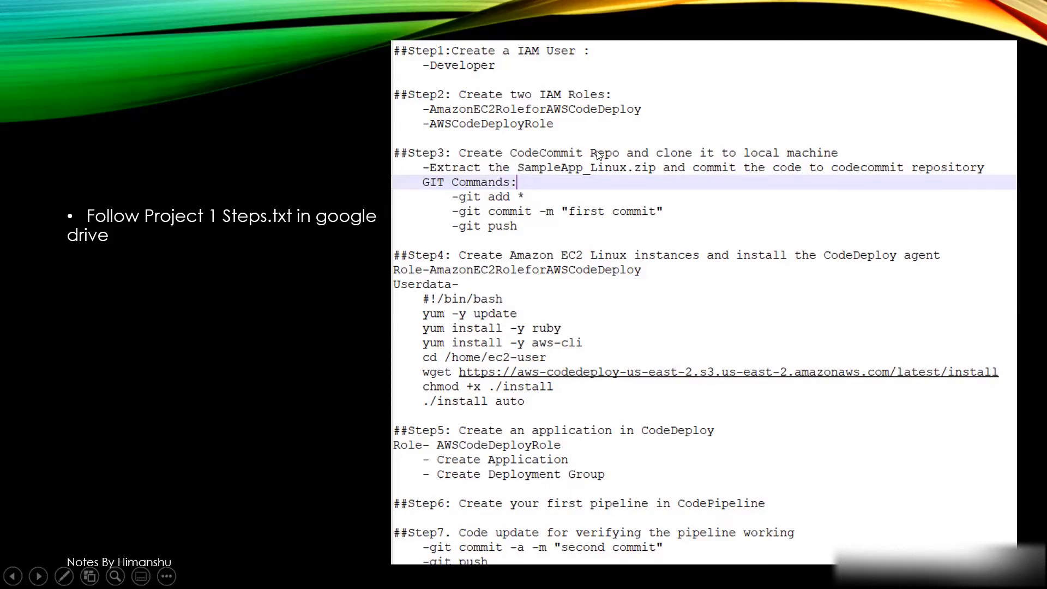
Switch to the AWS console in the browser and open the Users list of the IAM service.
key("alt+Tab")
key("alt+Tab")
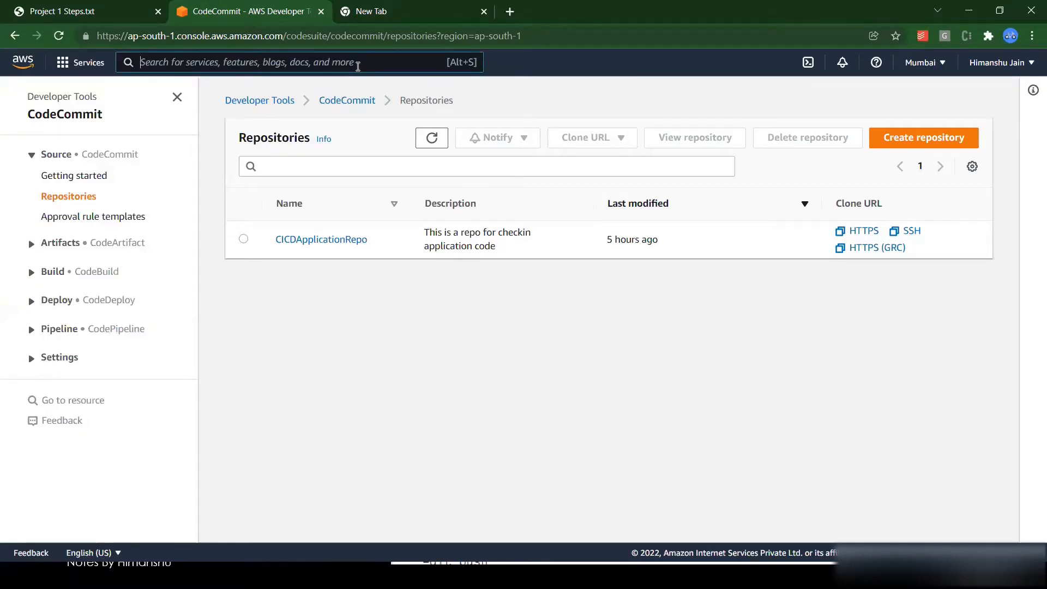
type("IAM")
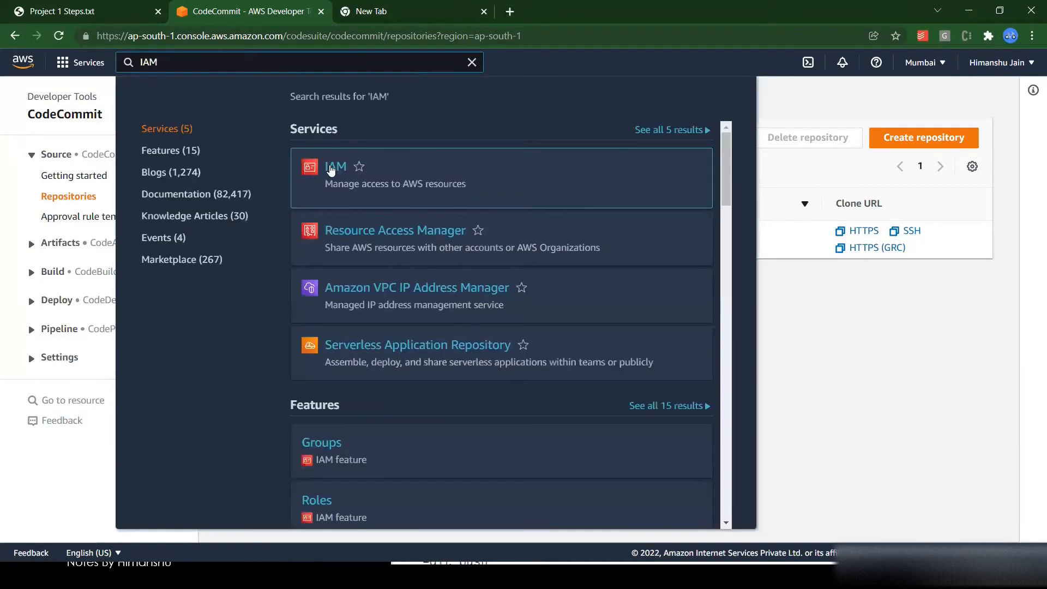
left_click(330, 170)
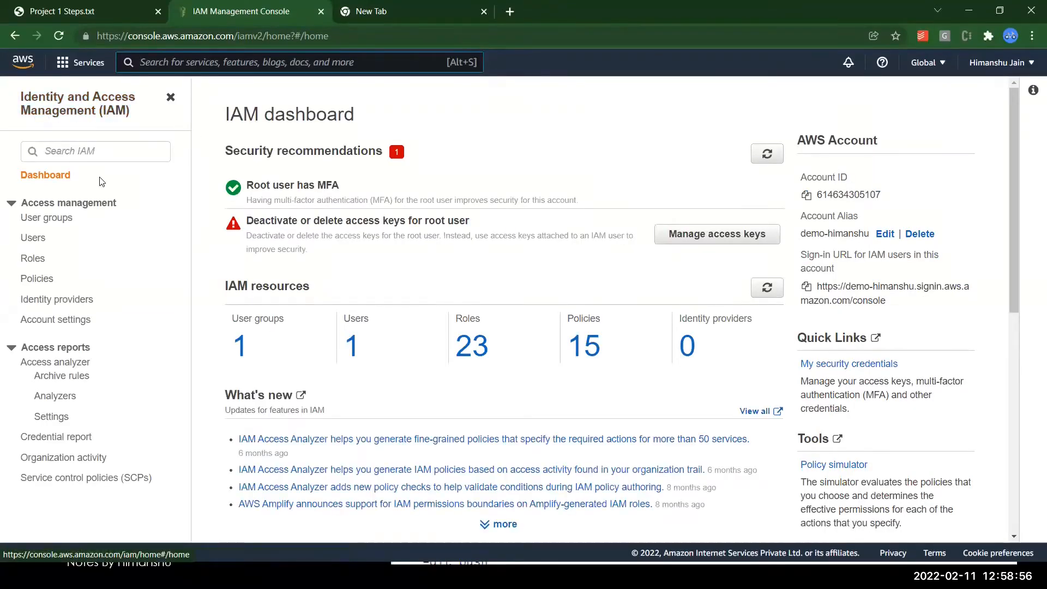
left_click(38, 244)
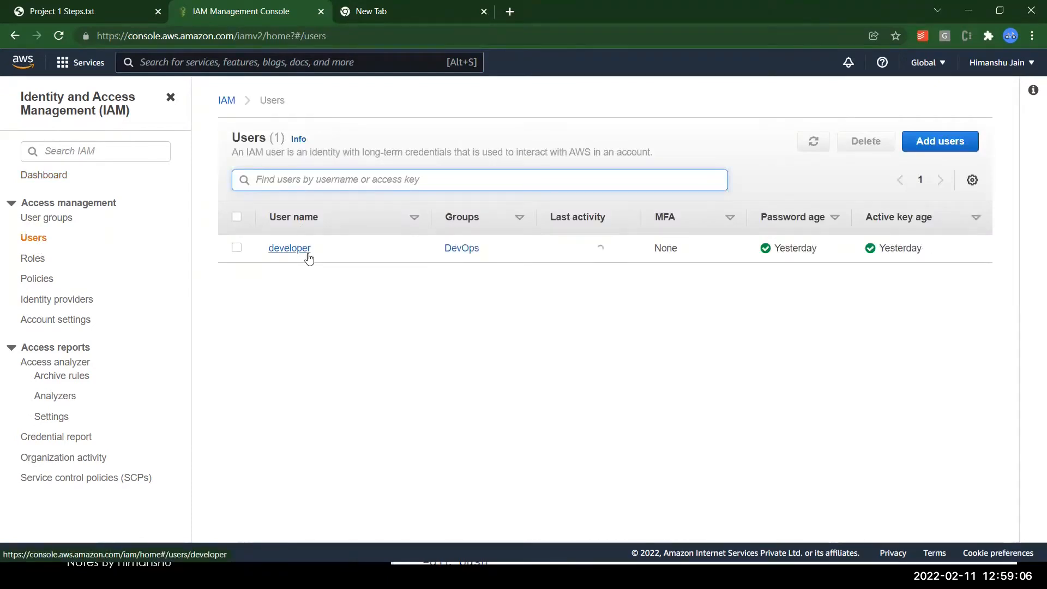
Start adding an IAM user named TestUser with both AWS Management Console access and programmatic access key access.
left_click(922, 143)
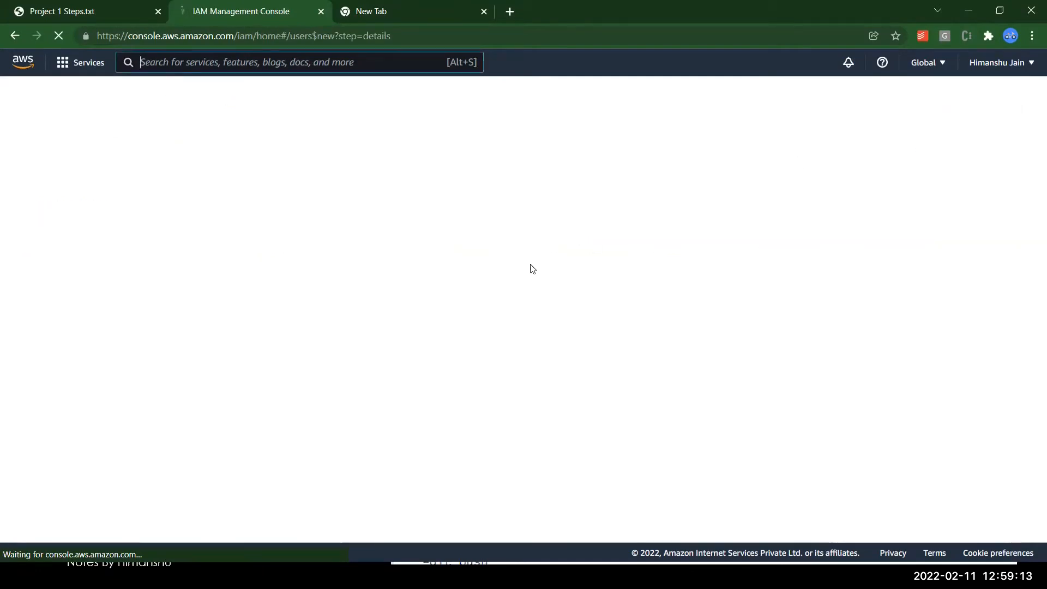
left_click(372, 197)
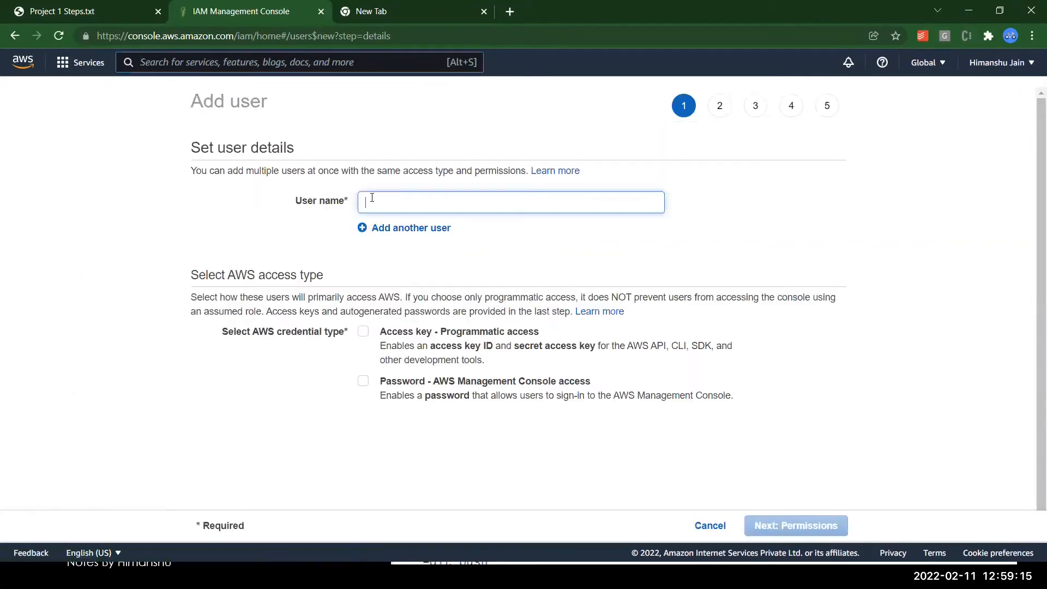
type("Test")
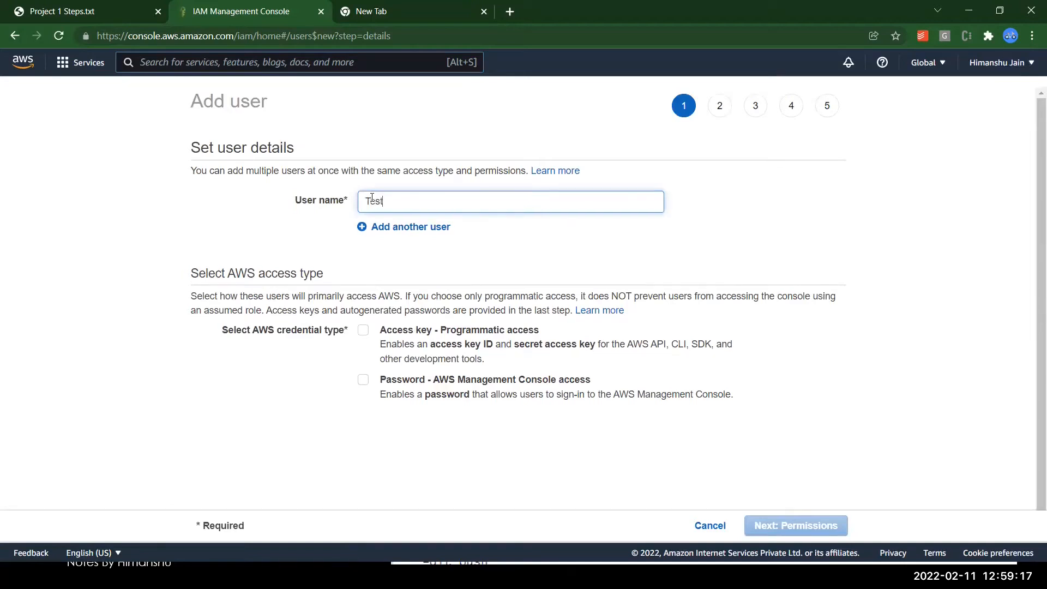
type("User")
left_click(361, 382)
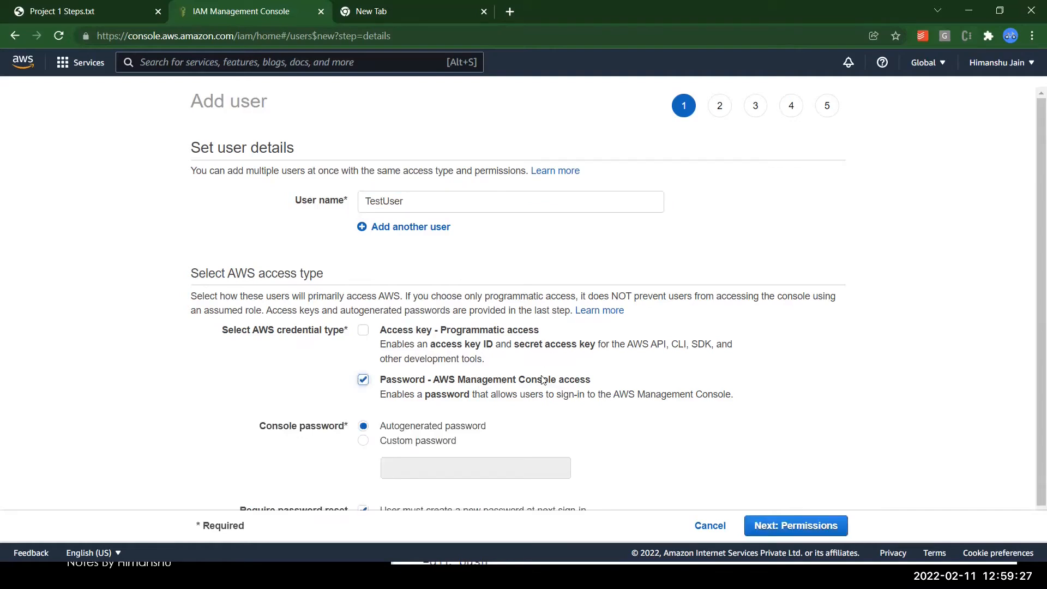
left_click(364, 334)
scroll(321, 409, "down", 1)
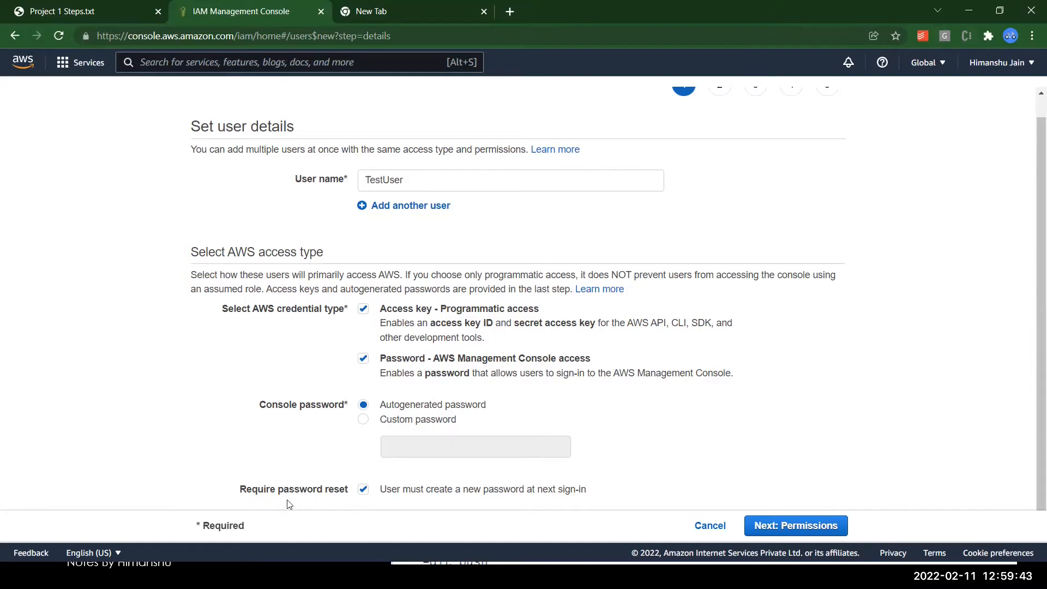
Enter a custom console password for TestUser, turn off the required password reset, and proceed to the permissions.
double_click(401, 489)
left_click(363, 420)
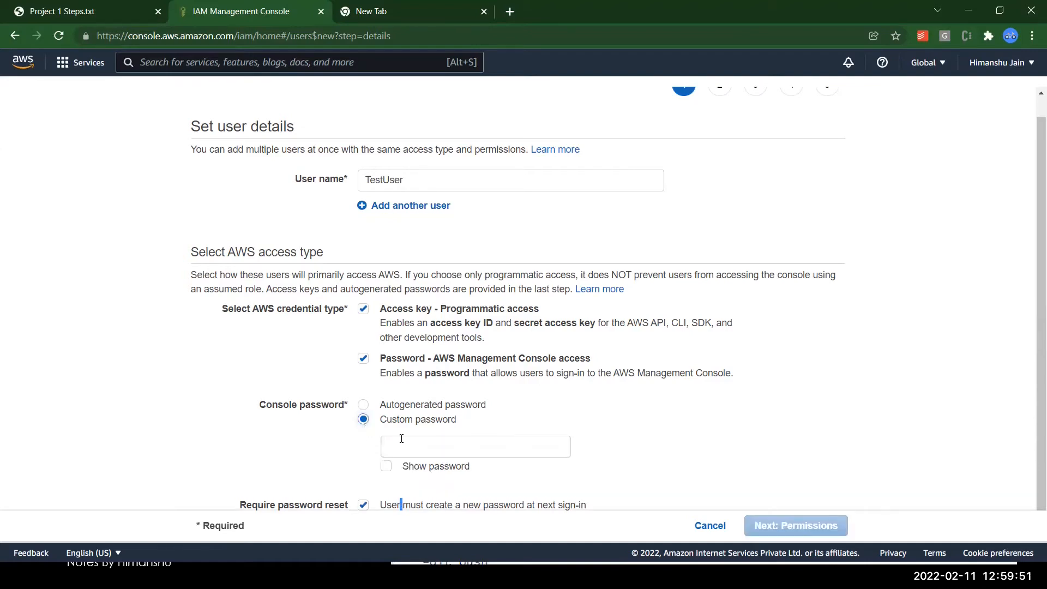
left_click(410, 451)
type("•••••••••")
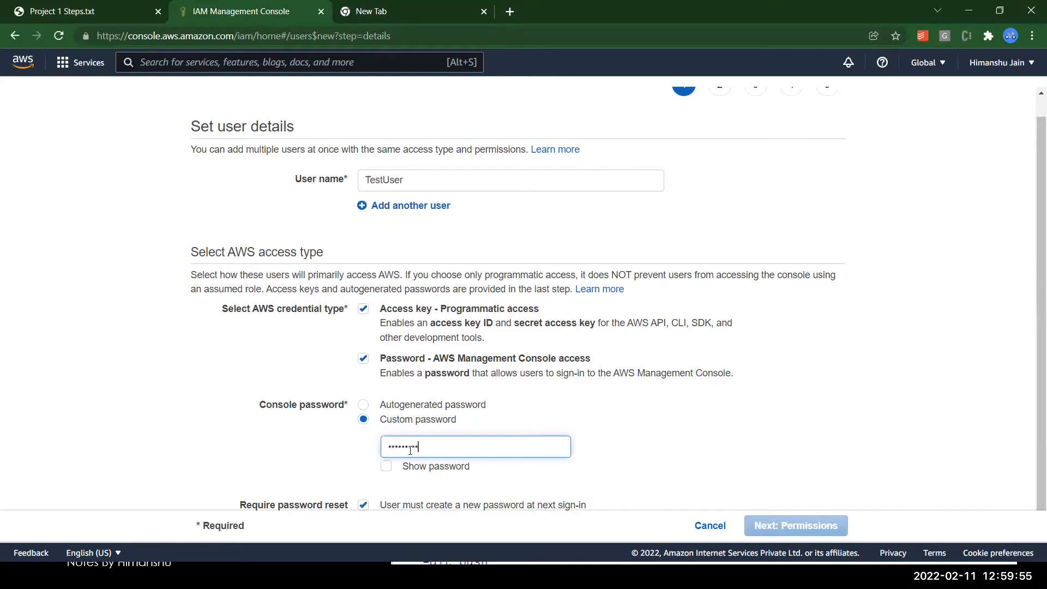
type("•")
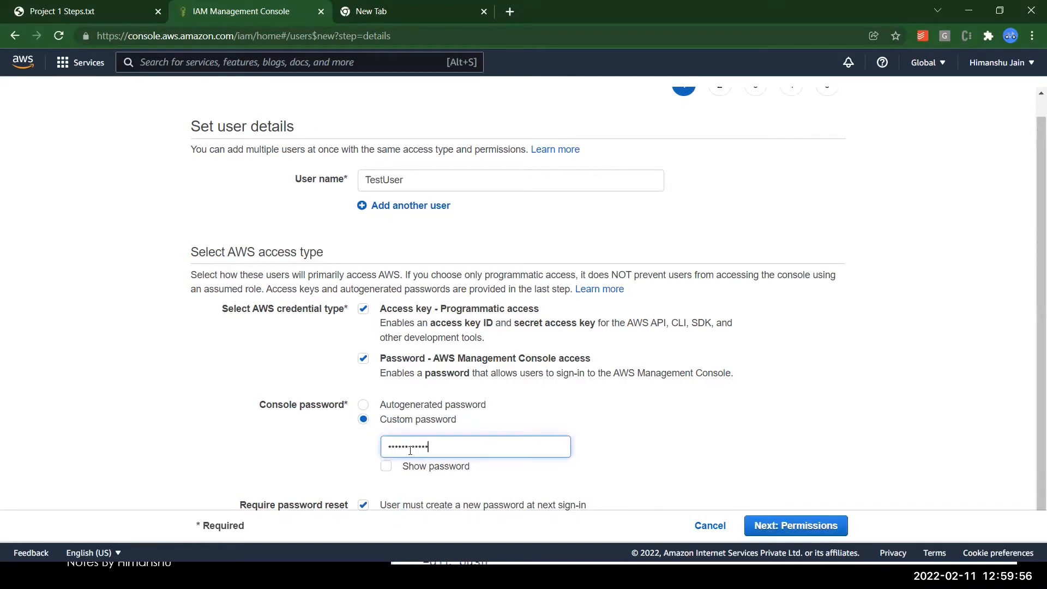
left_click(361, 507)
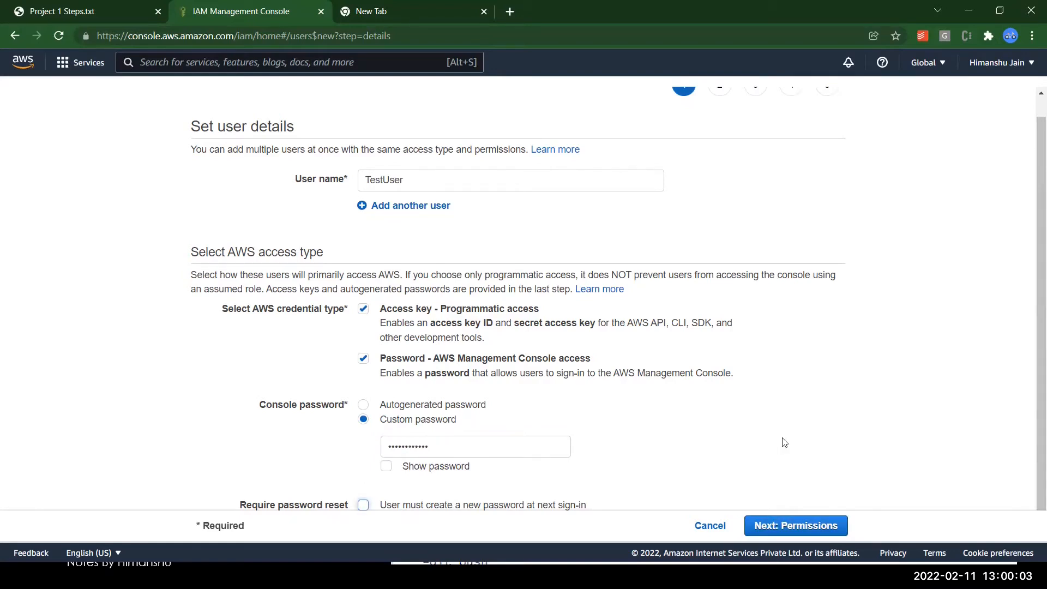
left_click(774, 526)
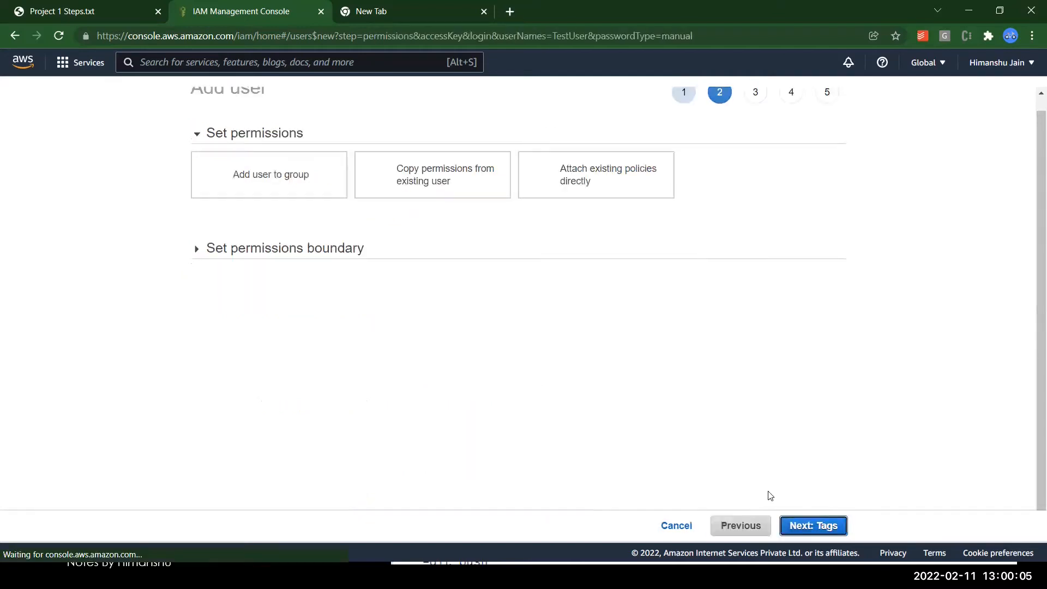
Create TestUser with the group-based permission option but no group, policy or tags, and return to the Users list.
left_click(588, 184)
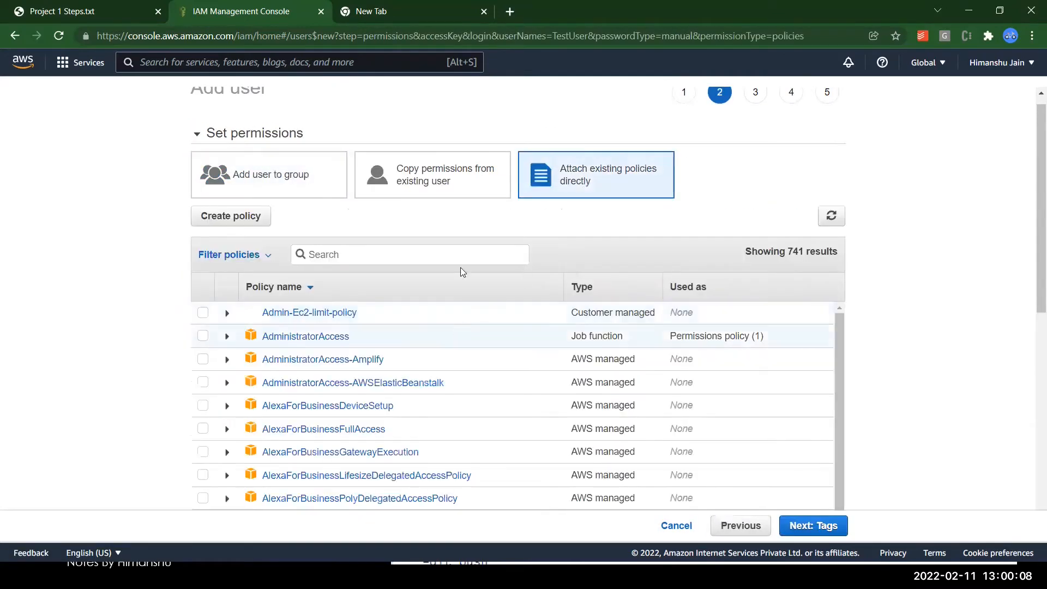
left_click(272, 185)
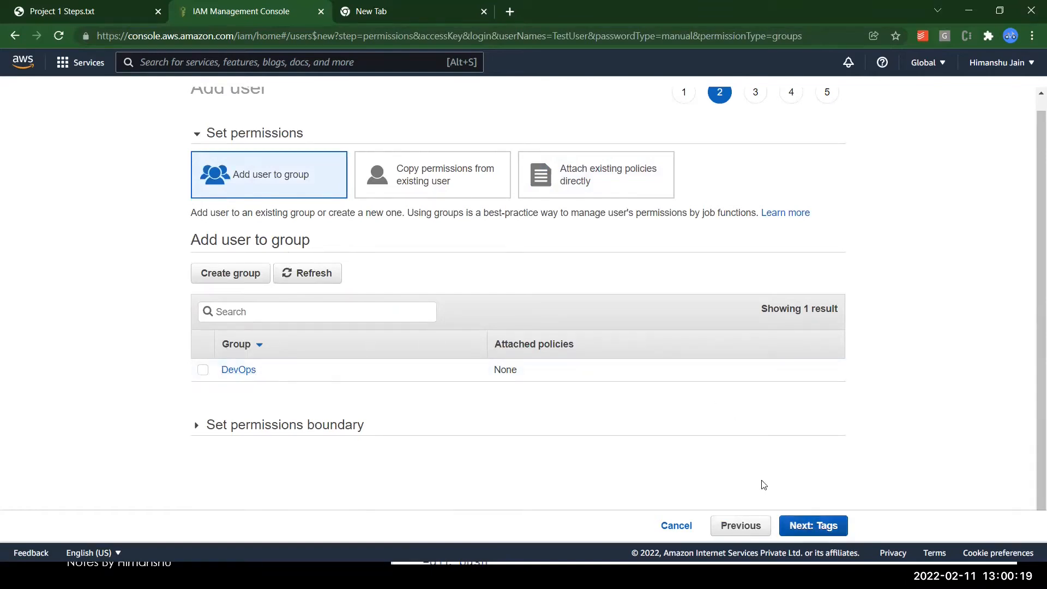
left_click(812, 525)
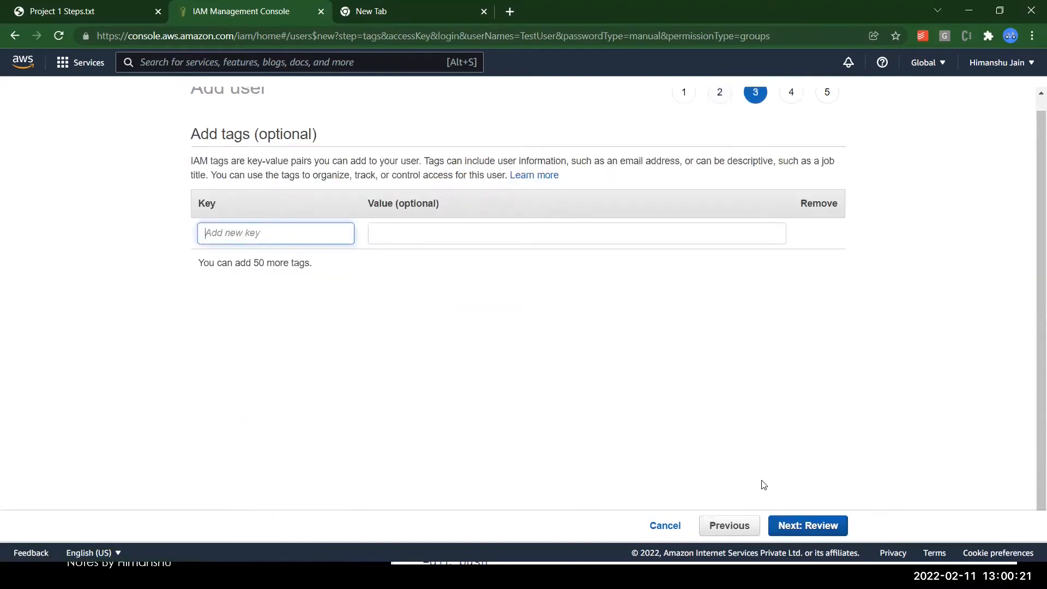
left_click(813, 525)
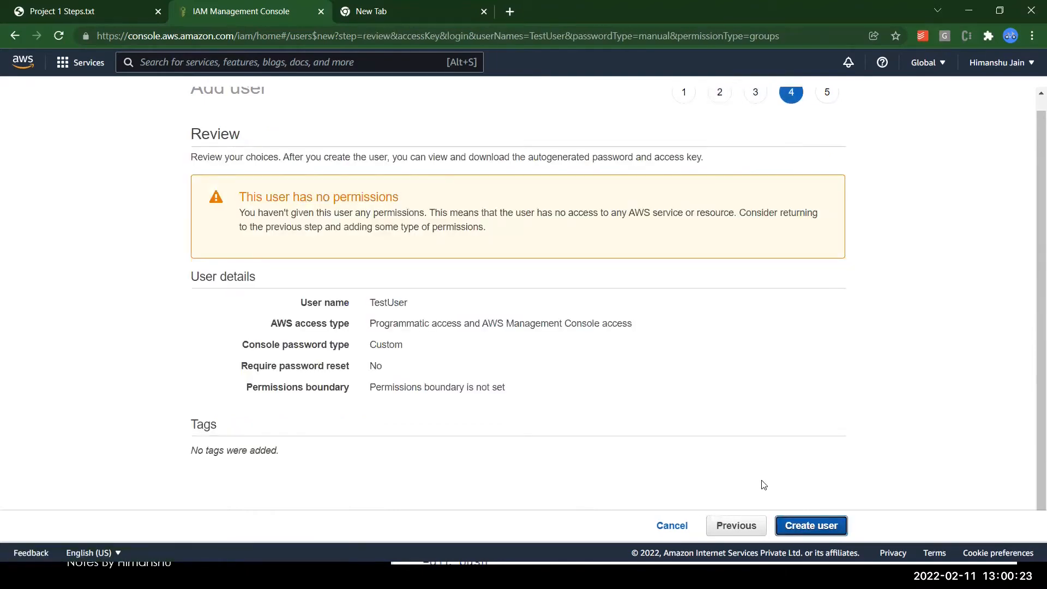
left_click(812, 525)
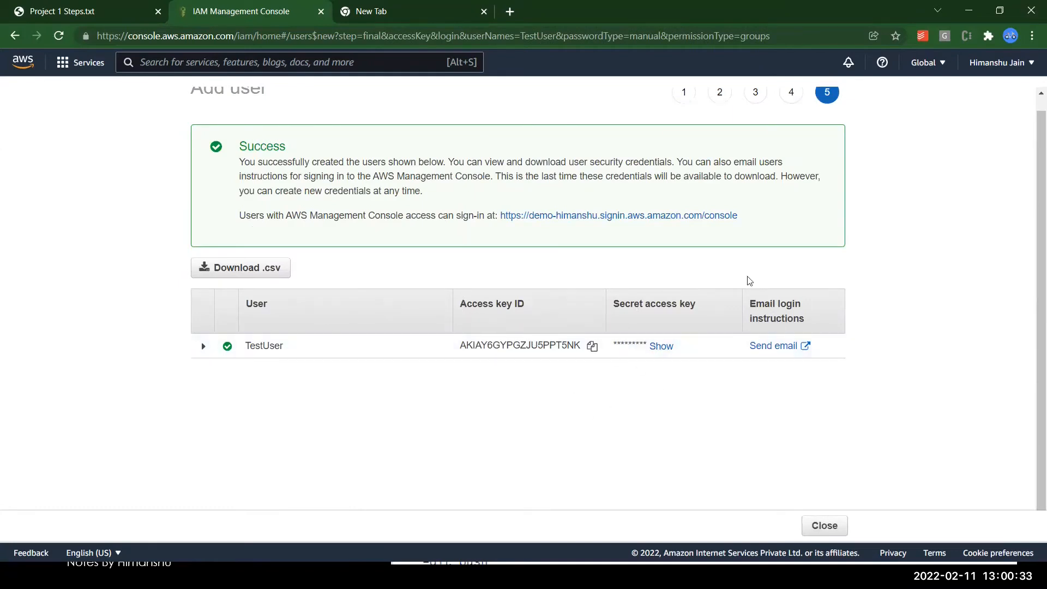
left_click(827, 522)
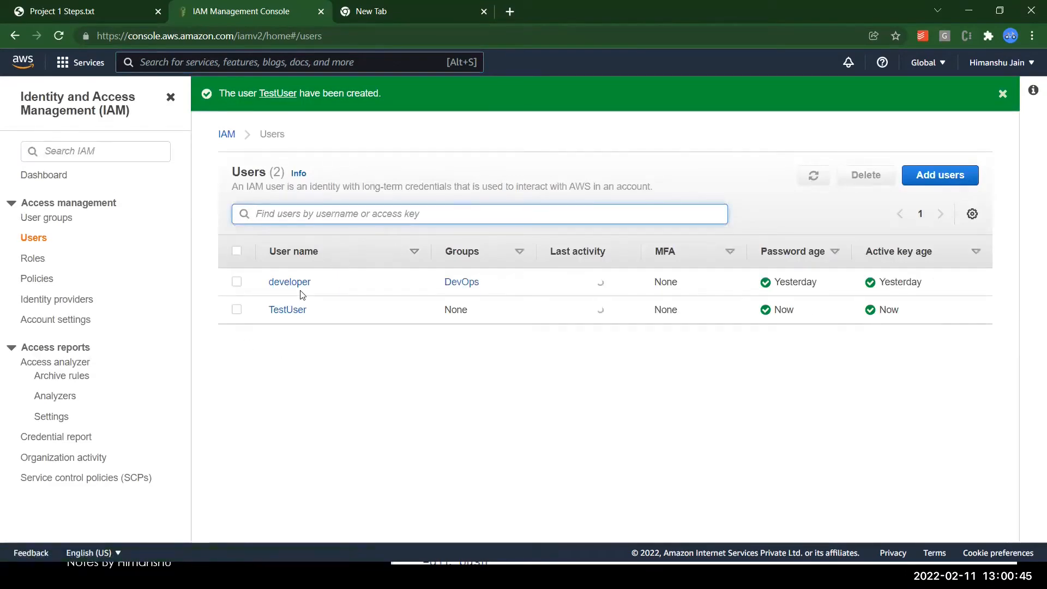
Start creating an IAM role with AWS service as trusted entity and EC2 as use case, and continue to permissions.
left_click(27, 259)
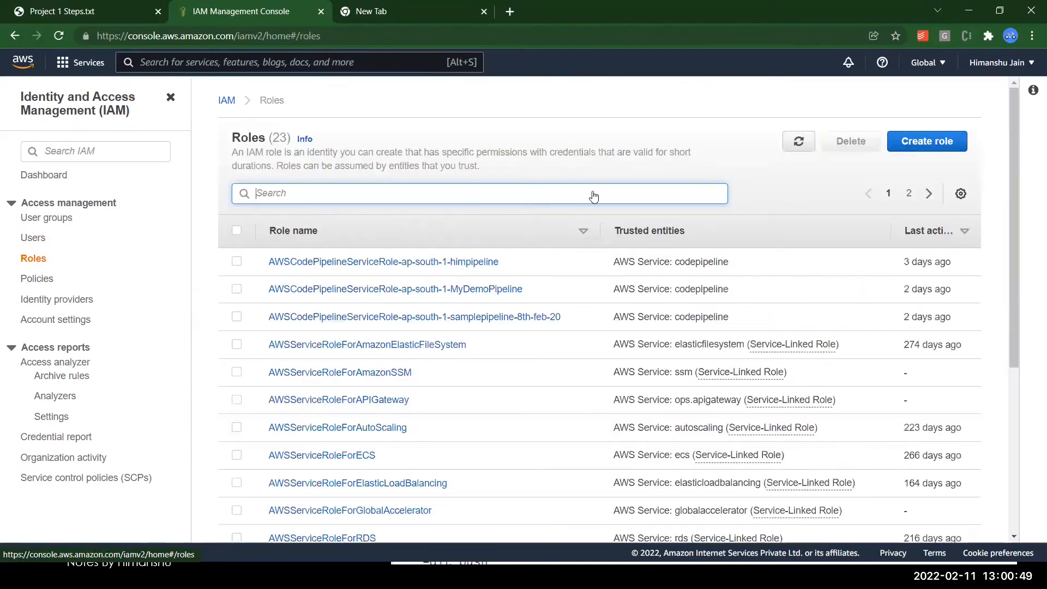
left_click(927, 142)
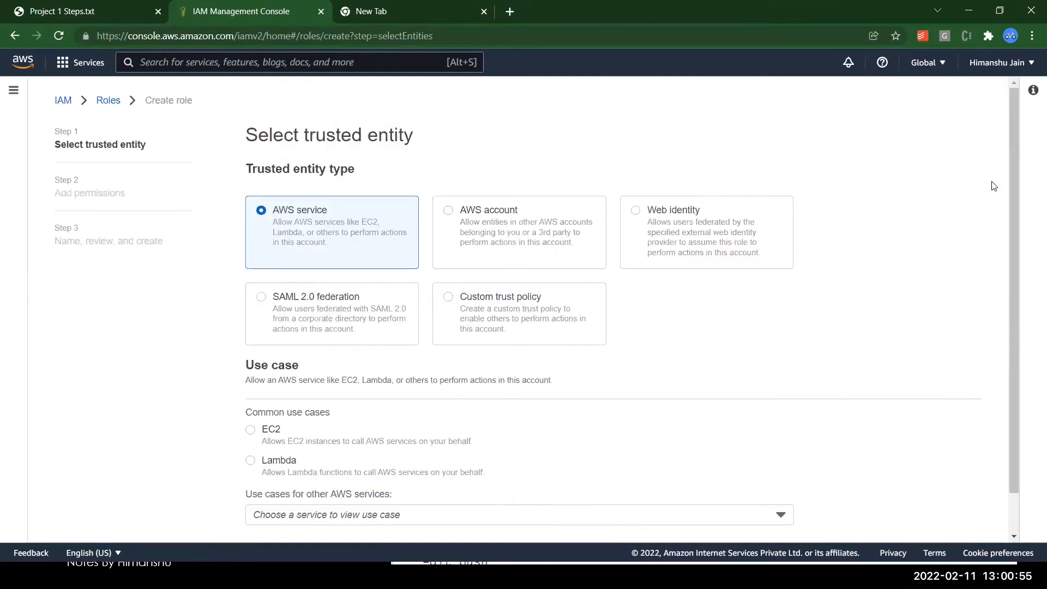
scroll(1015, 180, "down", 2)
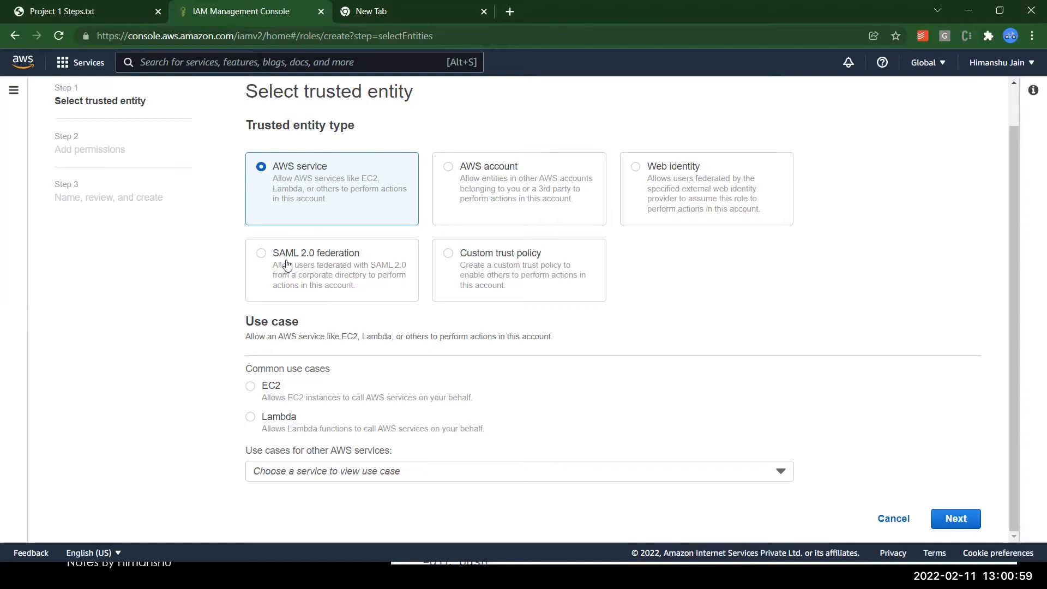
left_click(250, 386)
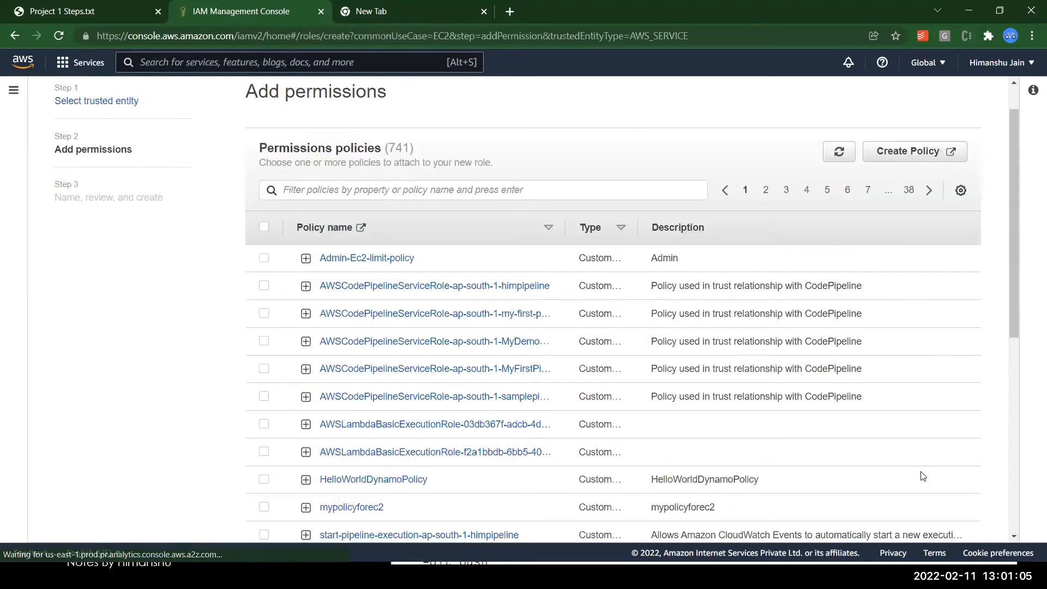
Filter the permissions policies for the new role by ec2.
left_click(431, 190)
type("ec2")
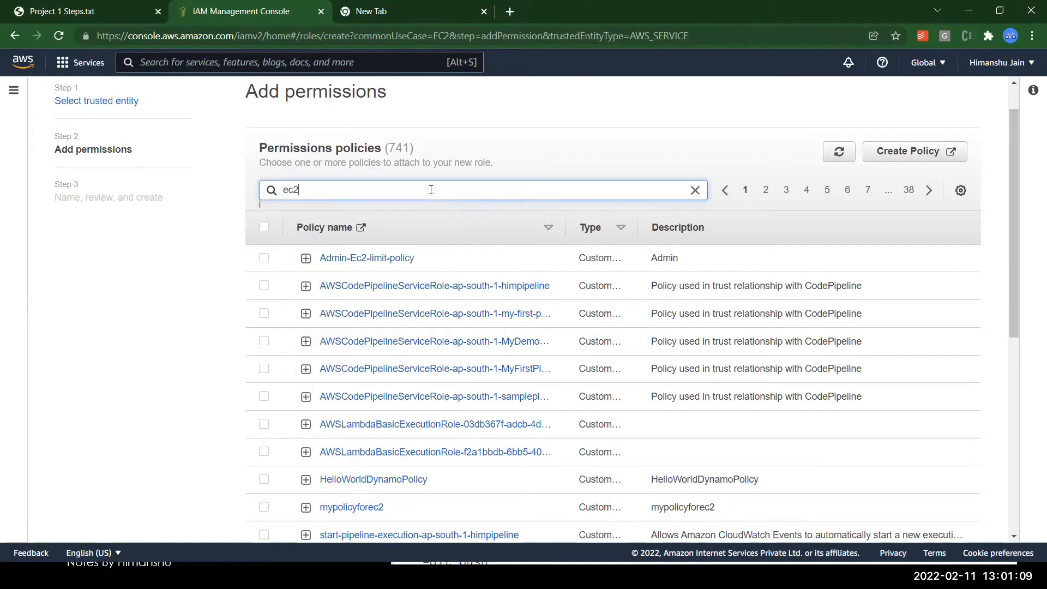
key("Return")
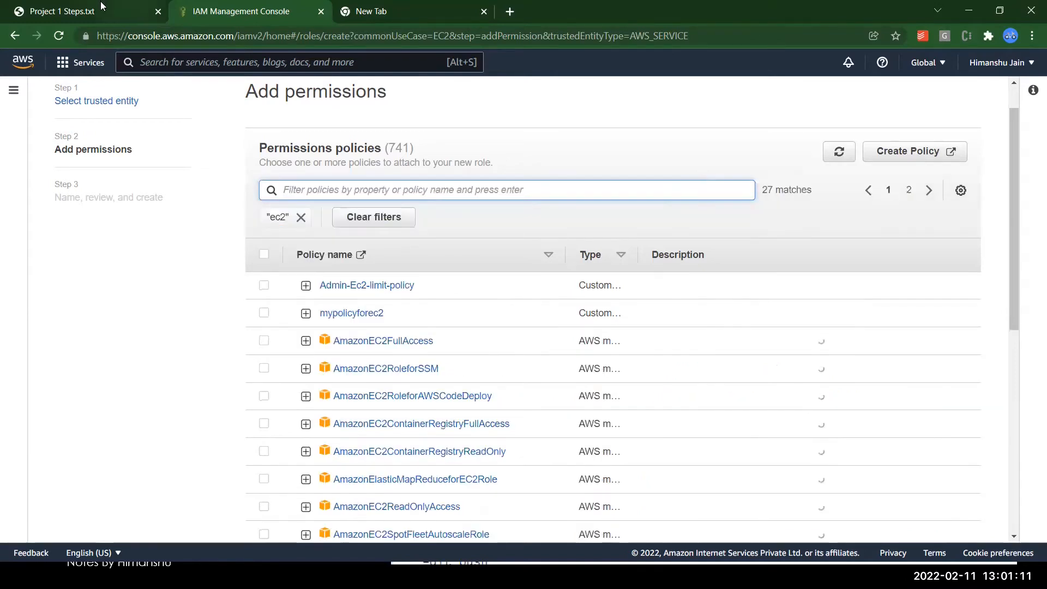
Copy AmazonEC2RoleforAWSCodeDeploy from the Project 1 Steps notes, filter the policies by that name, and attach the matching policy to the role.
left_click(109, 11)
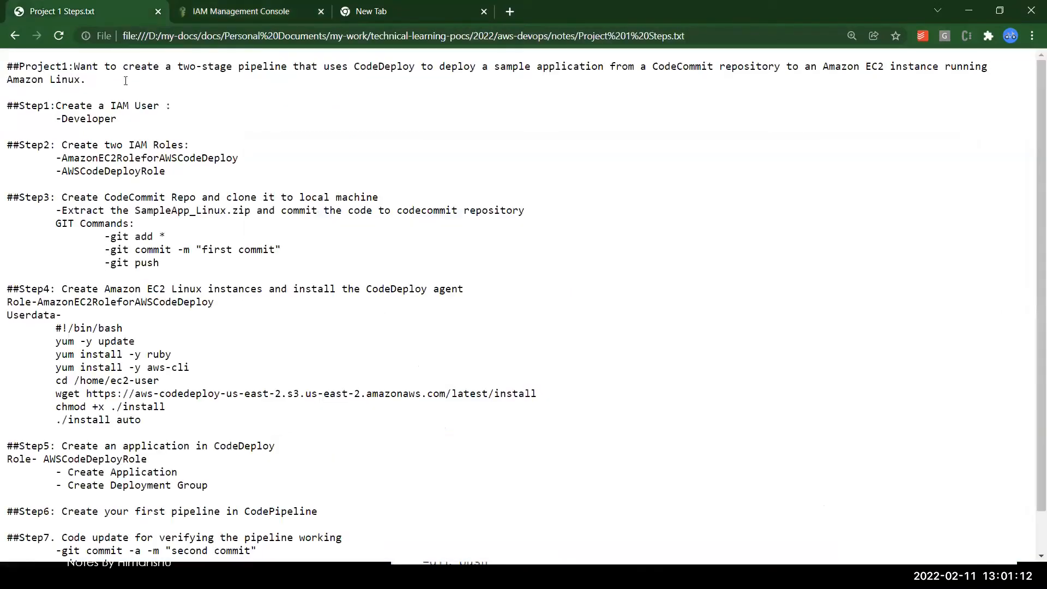
double_click(116, 162)
key("ctrl+c")
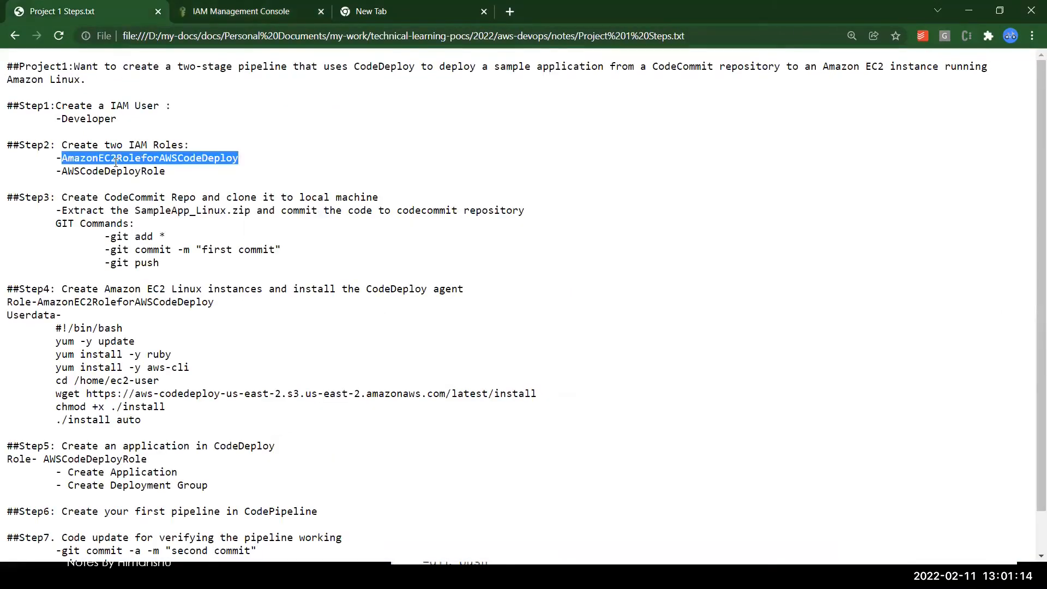
left_click(226, 6)
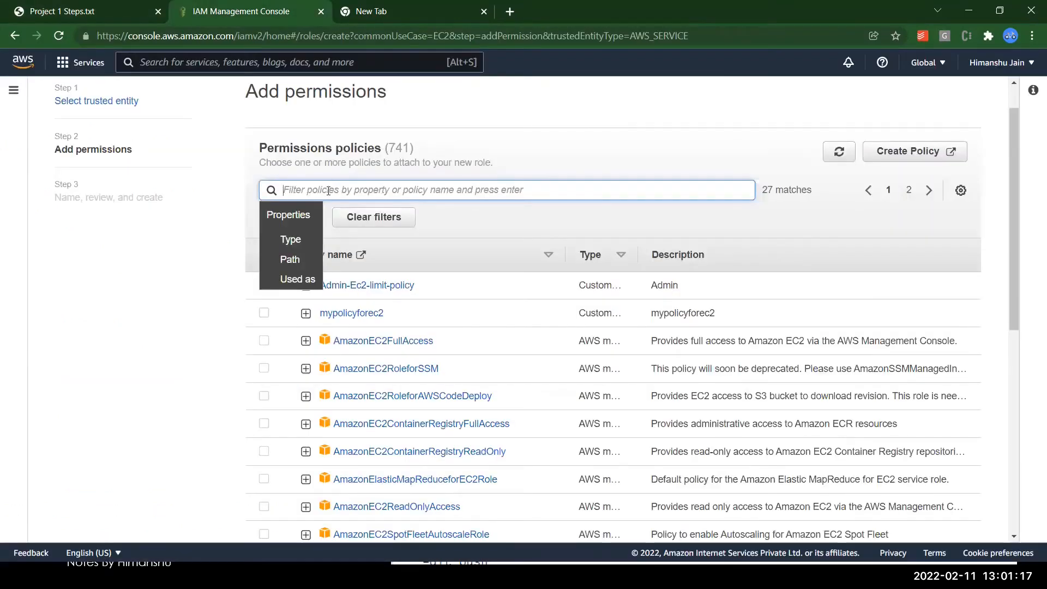
key("ctrl+v")
key("Return")
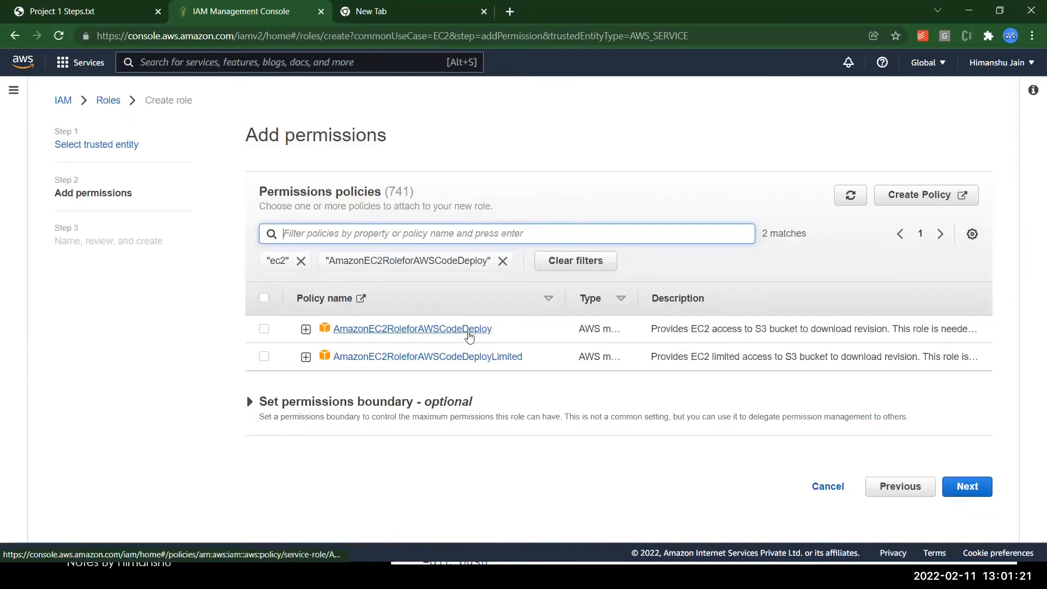
left_click(264, 328)
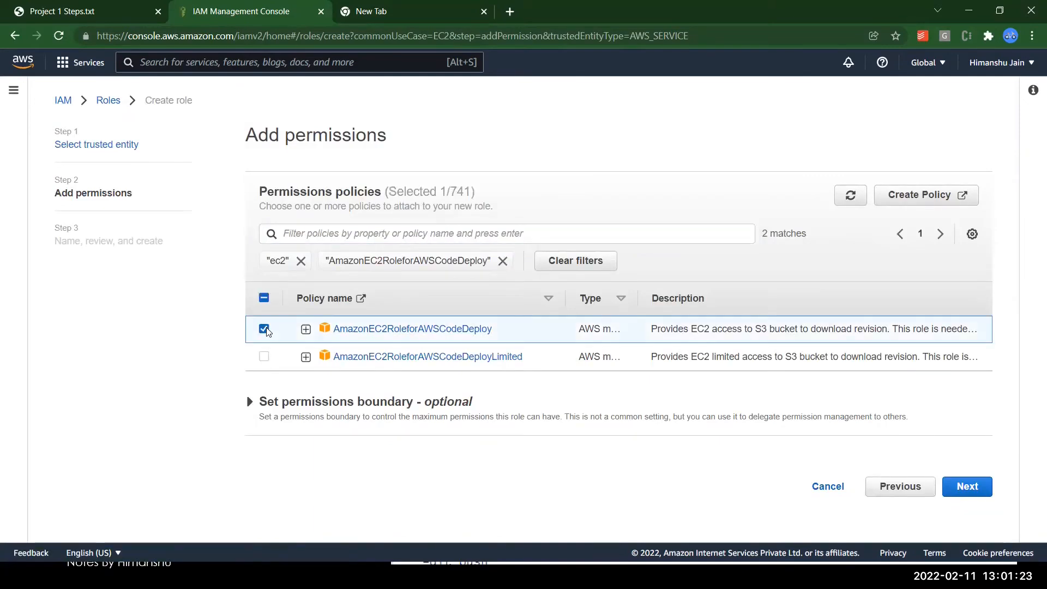
left_click(959, 488)
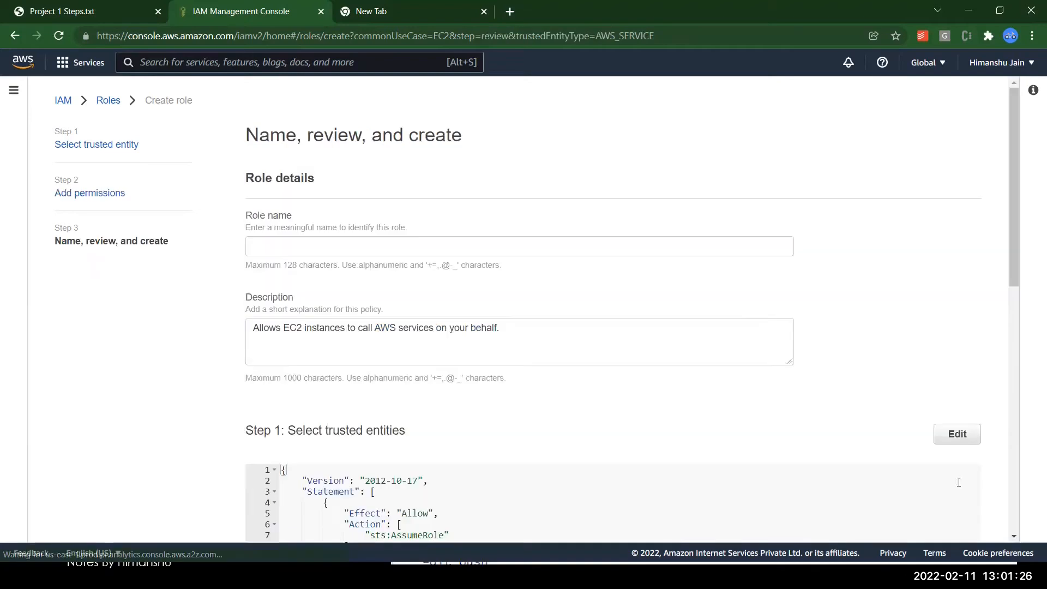
Name the EC2 role ec2role-10thfeb and create it with the AmazonEC2RoleforAWSCodeDeploy policy and no tags.
left_click(401, 240)
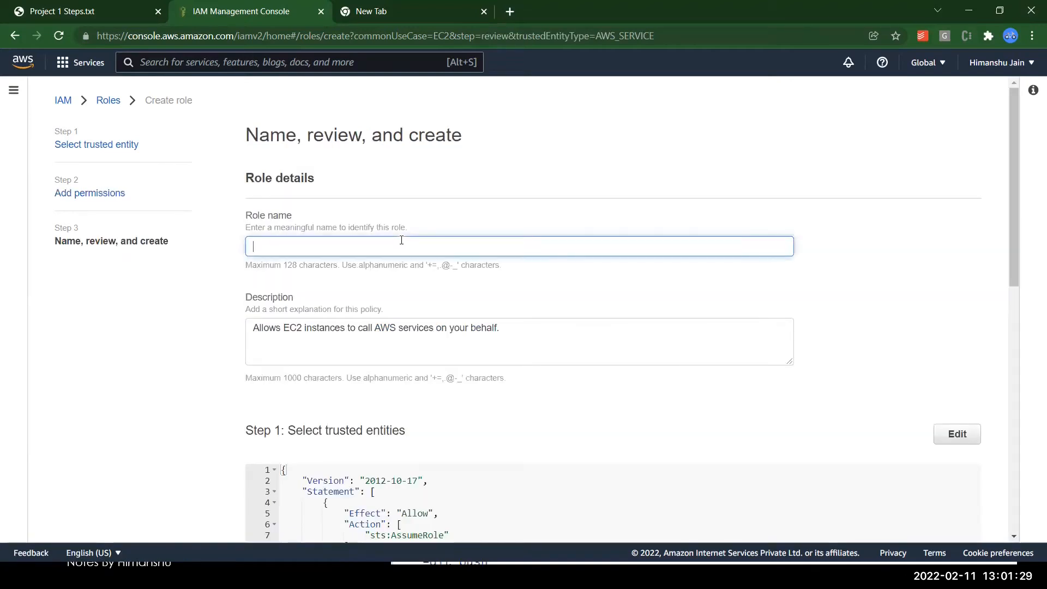
type("ec2role-10thfeb")
scroll(853, 176, "down", 10)
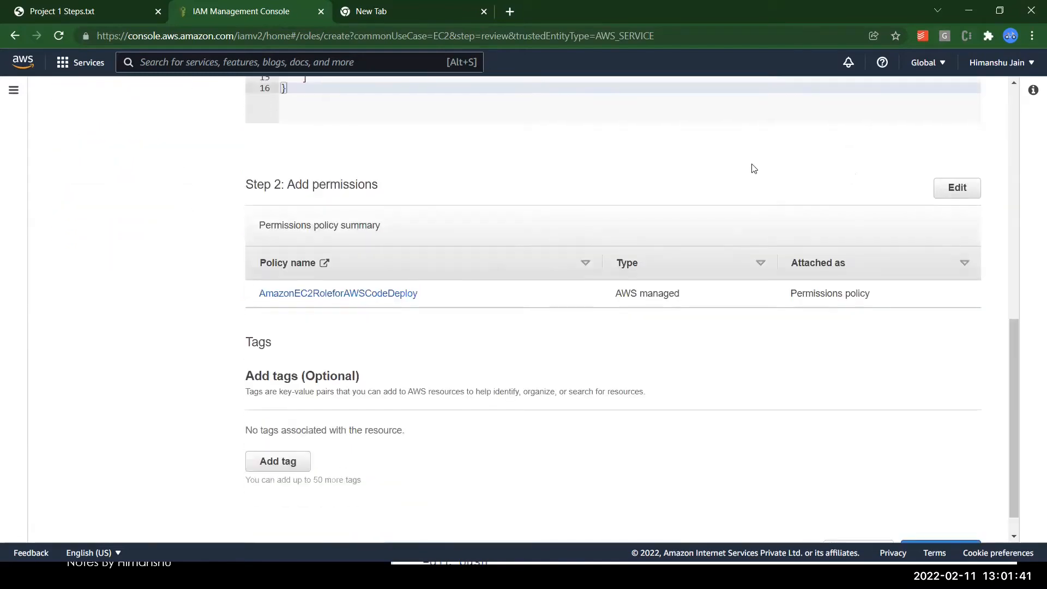
left_click(1022, 402)
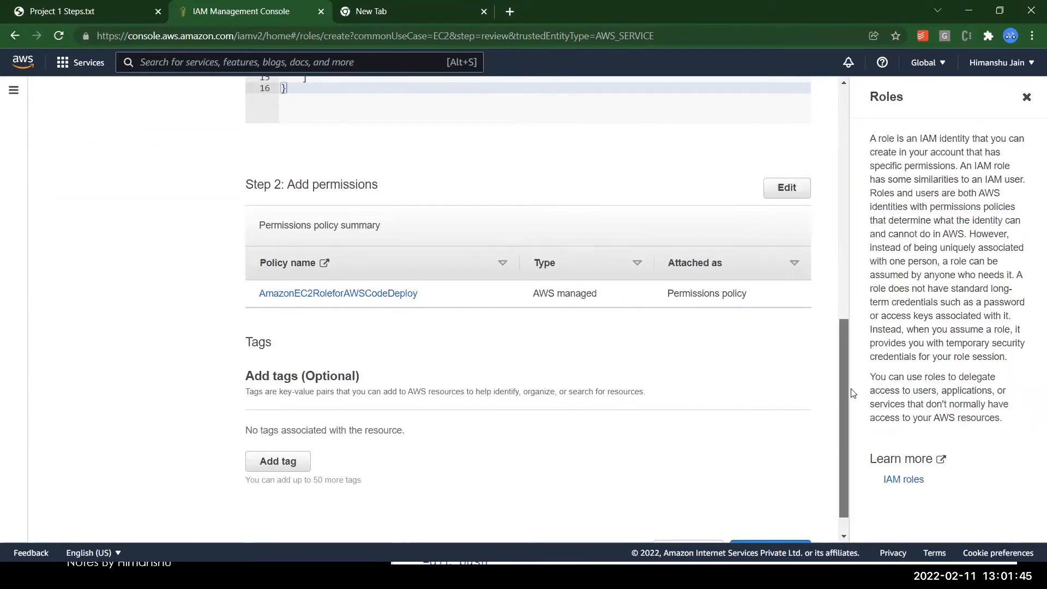
scroll(853, 393, "down", 1)
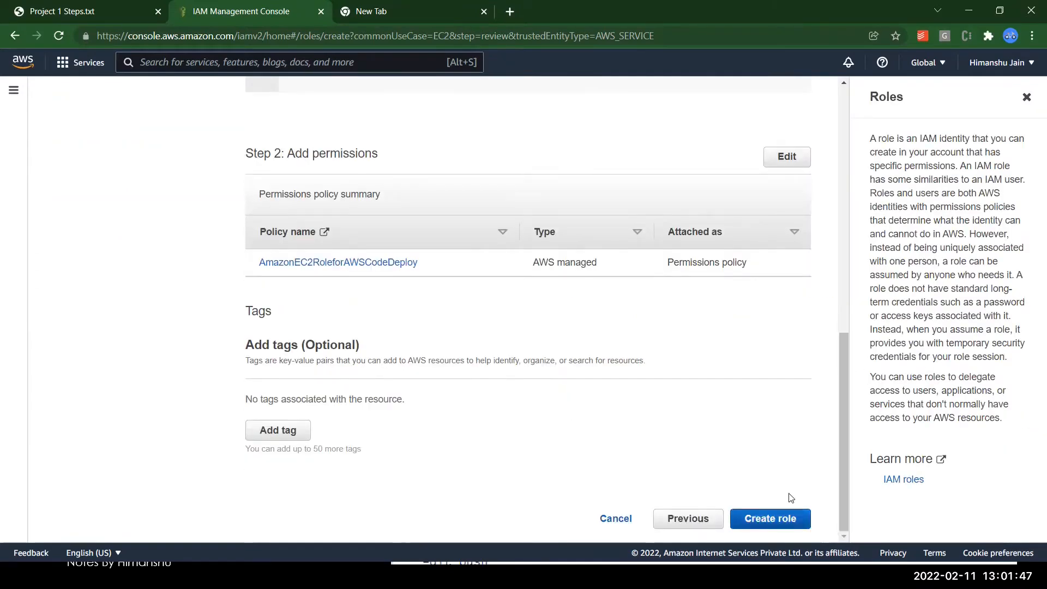
left_click(780, 517)
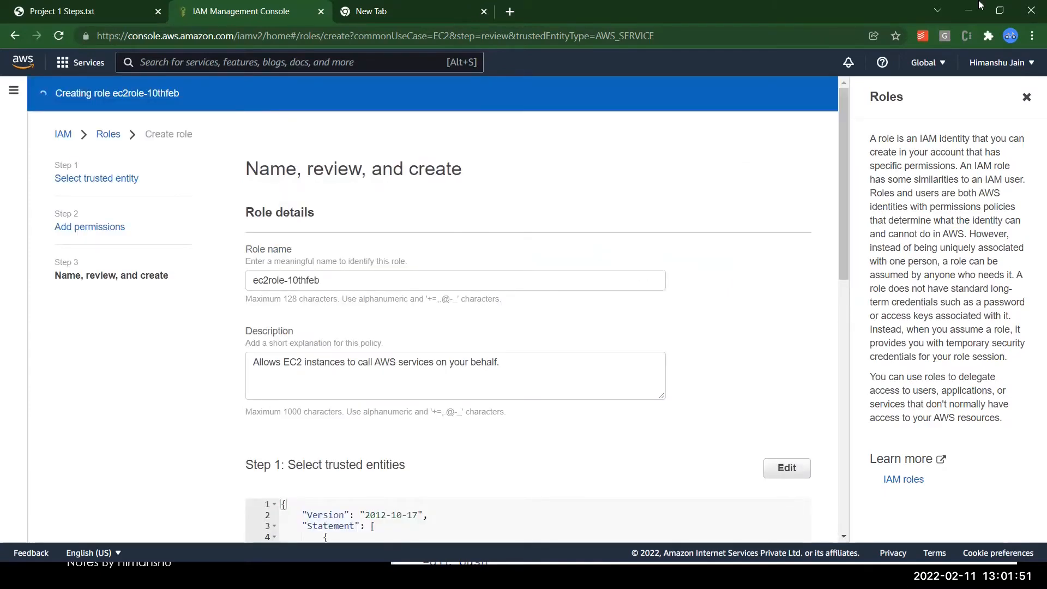
left_click(1026, 97)
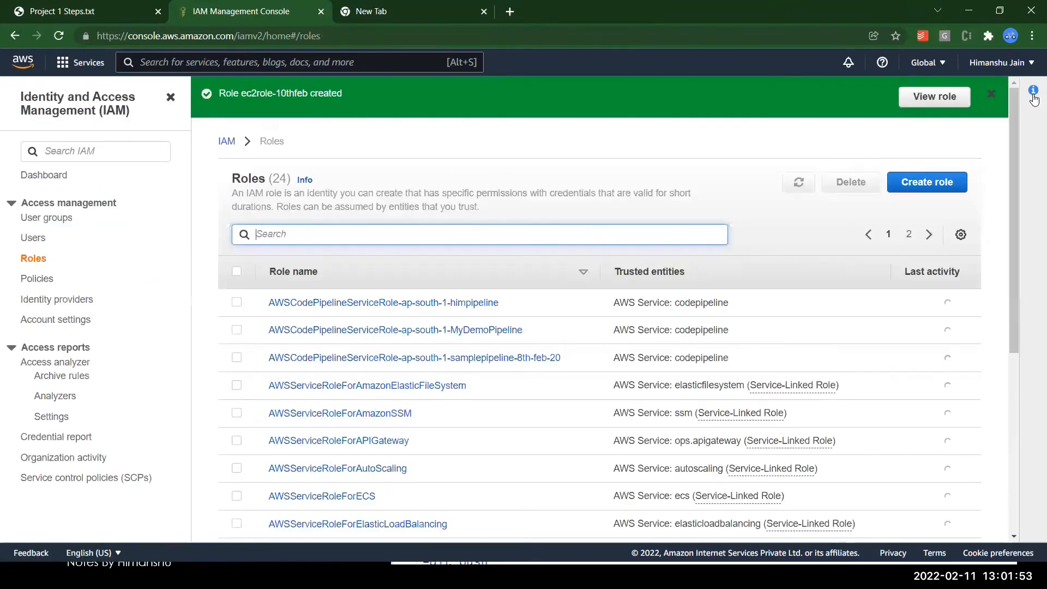
left_click(1033, 92)
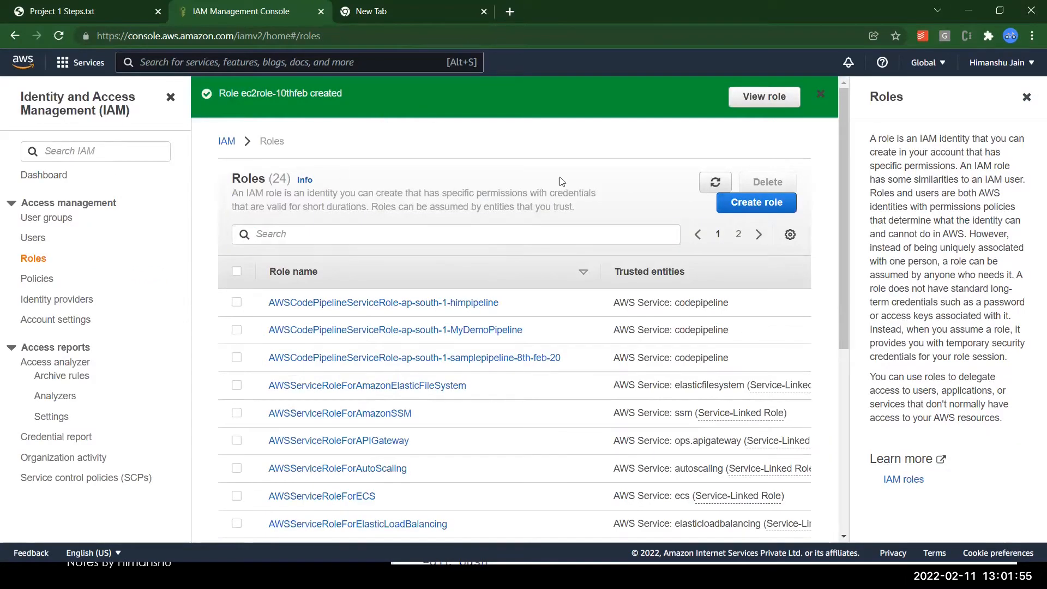
Start another IAM role with AWS service as trusted entity and CodeDeploy as use case, and accept the AWSCodeDeployRole policy.
left_click(761, 206)
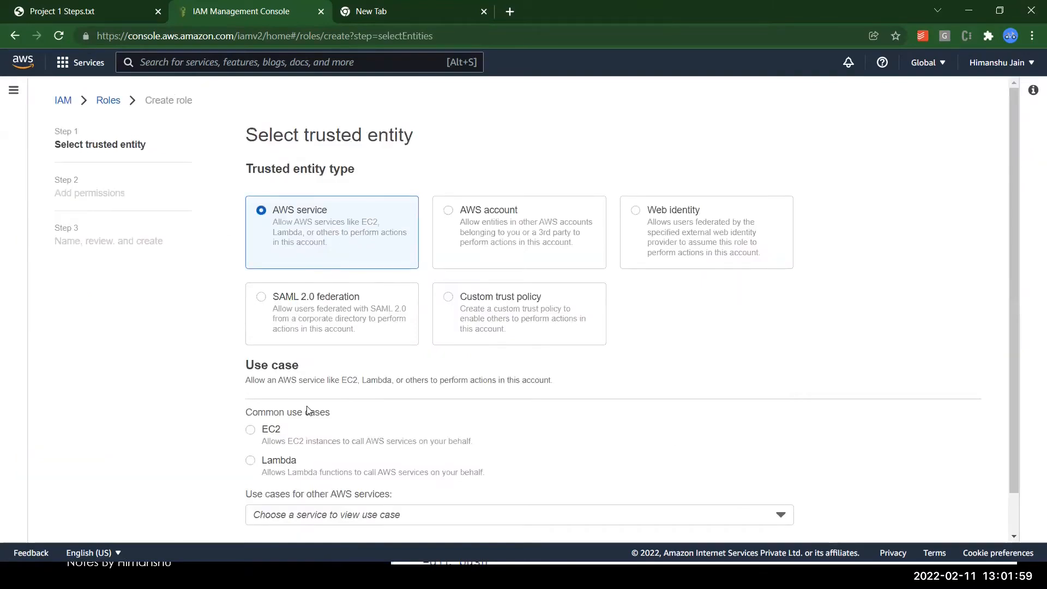
scroll(1014, 284, "down", 1)
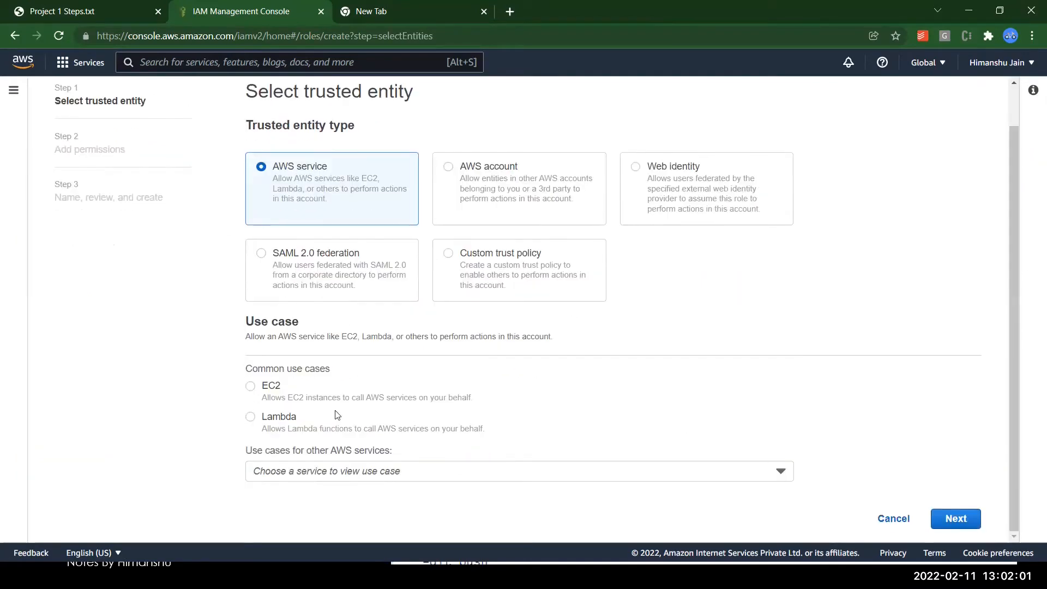
left_click(314, 472)
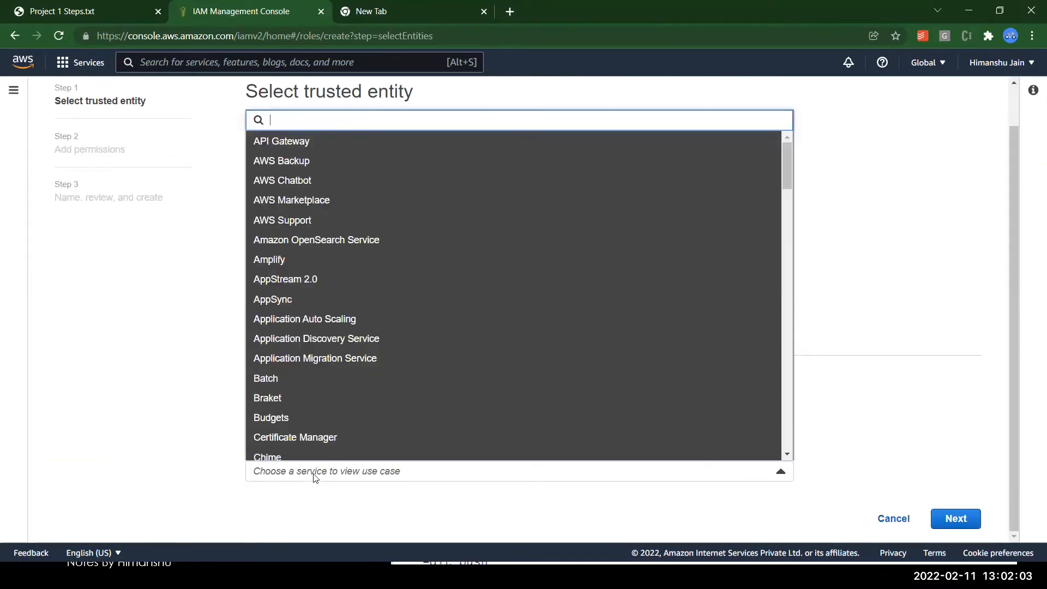
type("cod")
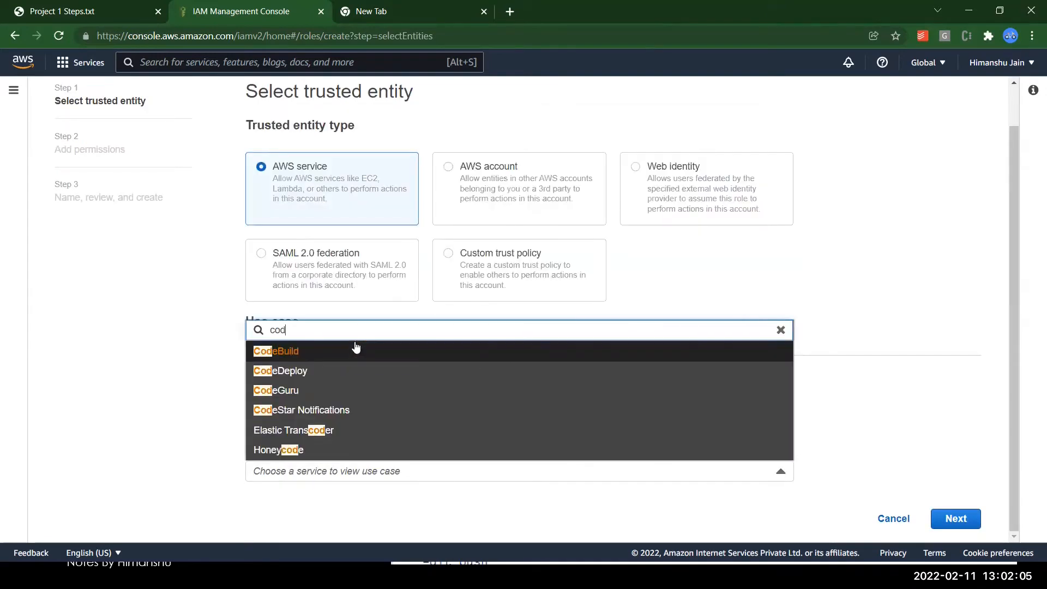
left_click(261, 370)
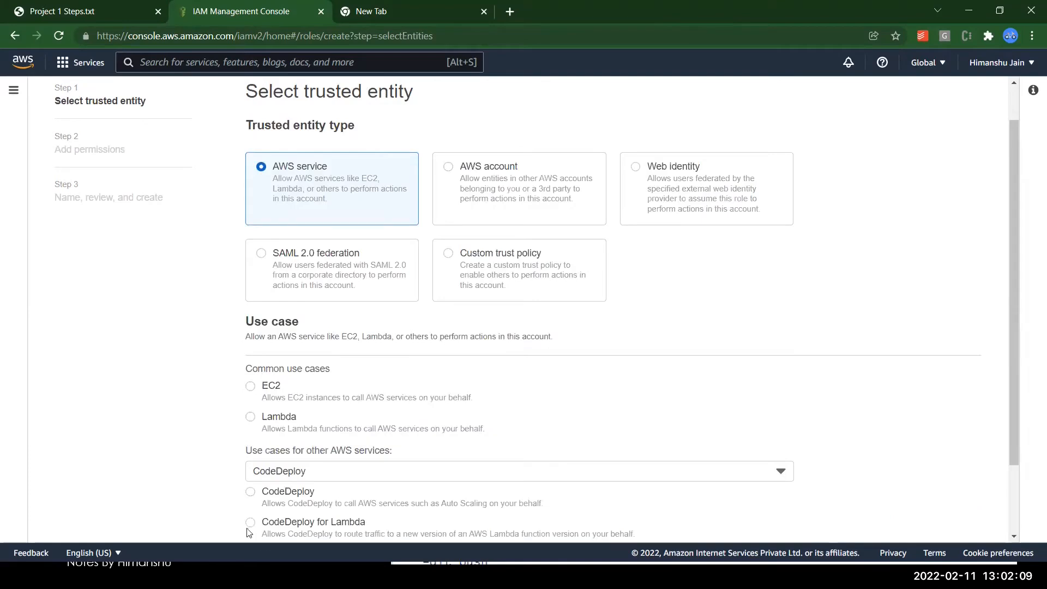
left_click(250, 492)
left_click_drag(1012, 394, 1010, 465)
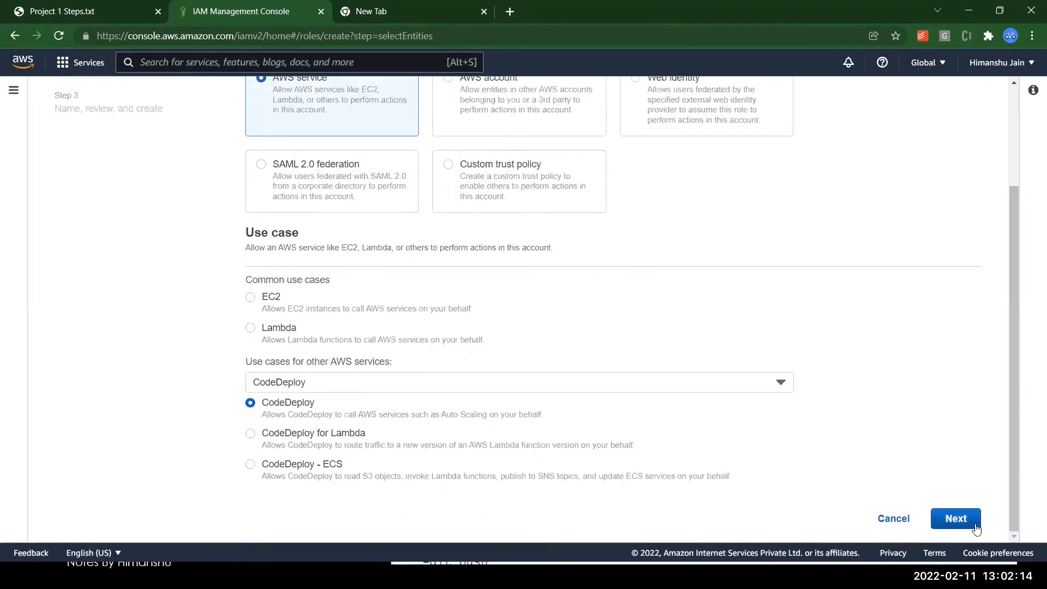
left_click(955, 518)
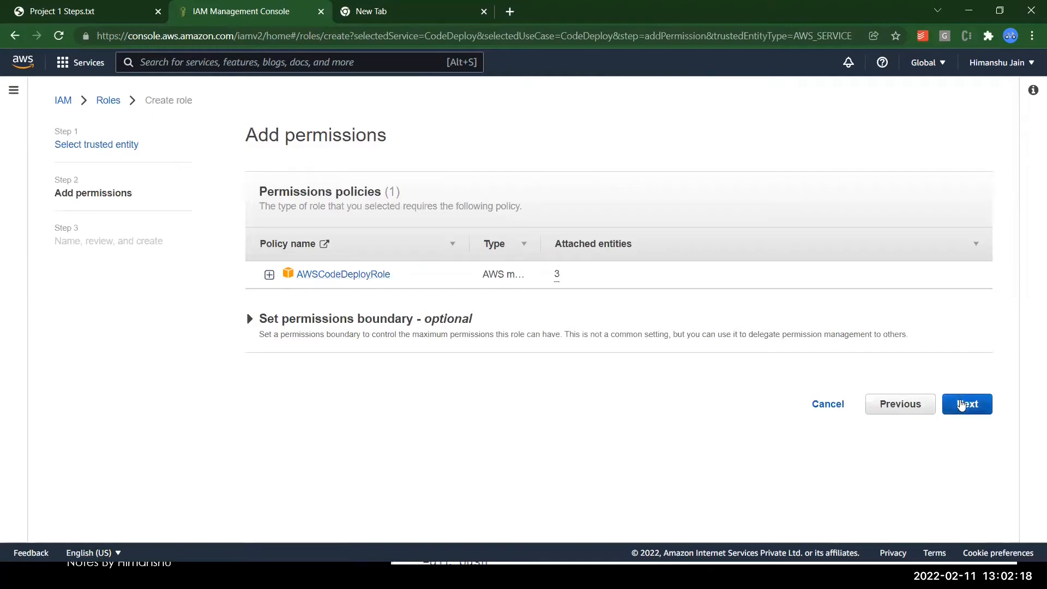
left_click(962, 405)
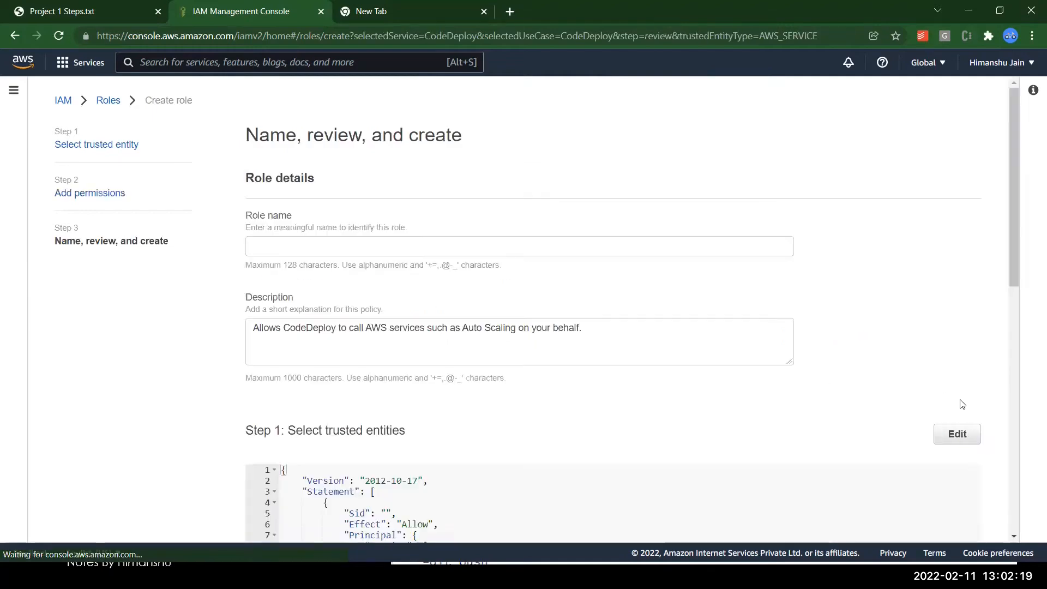
Name the CodeDeploy role codedeploy-10thfeb and create it without tags.
left_click(271, 246)
type("codedeploy-10thfeb")
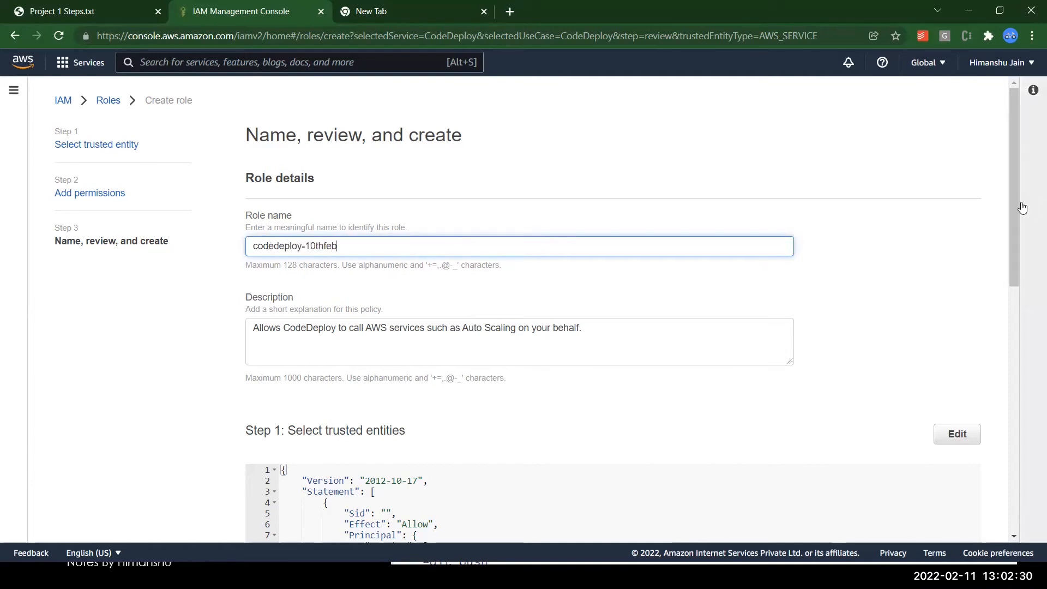
left_click_drag(1015, 221, 1012, 467)
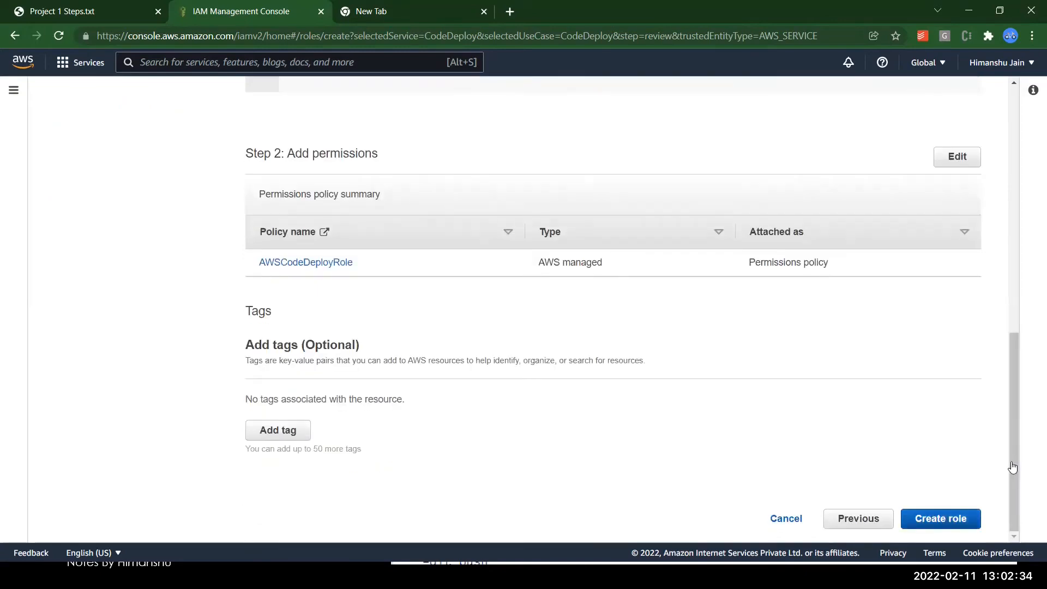
left_click(941, 519)
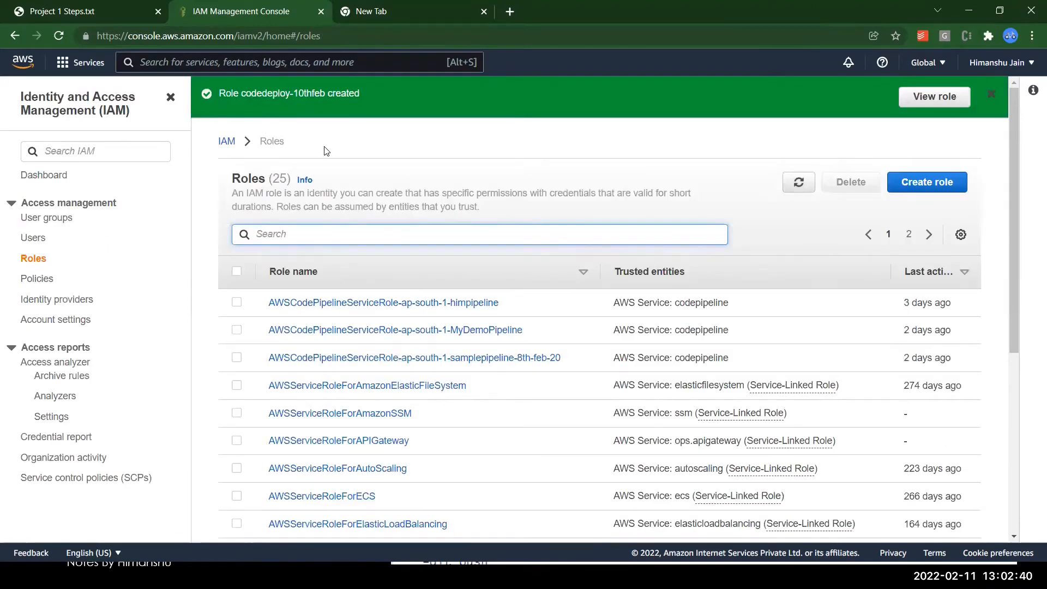
Check the Project 1 Steps notes, search the AWS console for codecommit, and start creating a repository in CodeCommit.
left_click(107, 5)
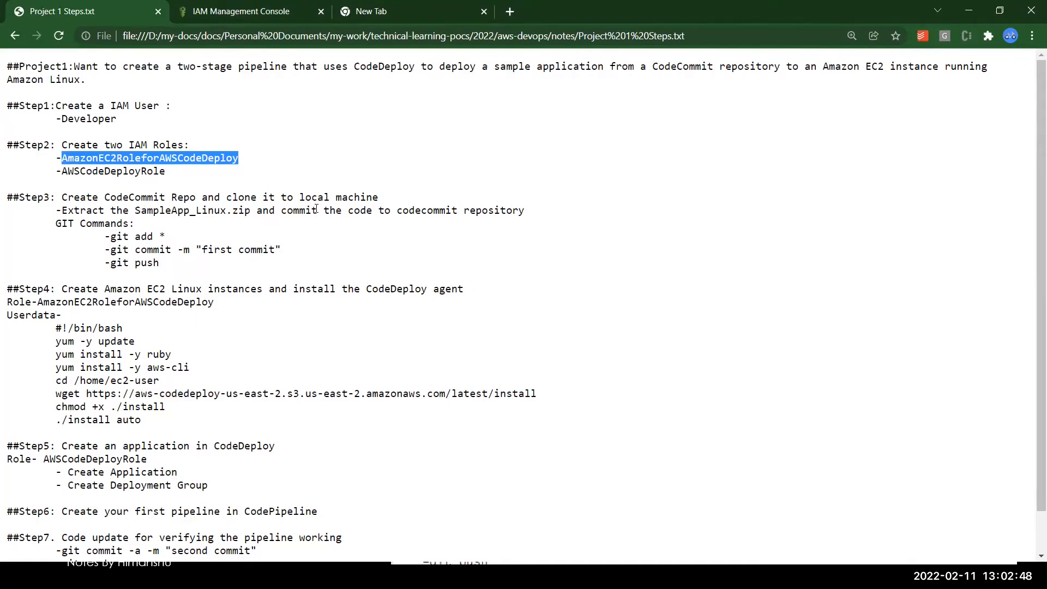
left_click(262, 10)
left_click(216, 65)
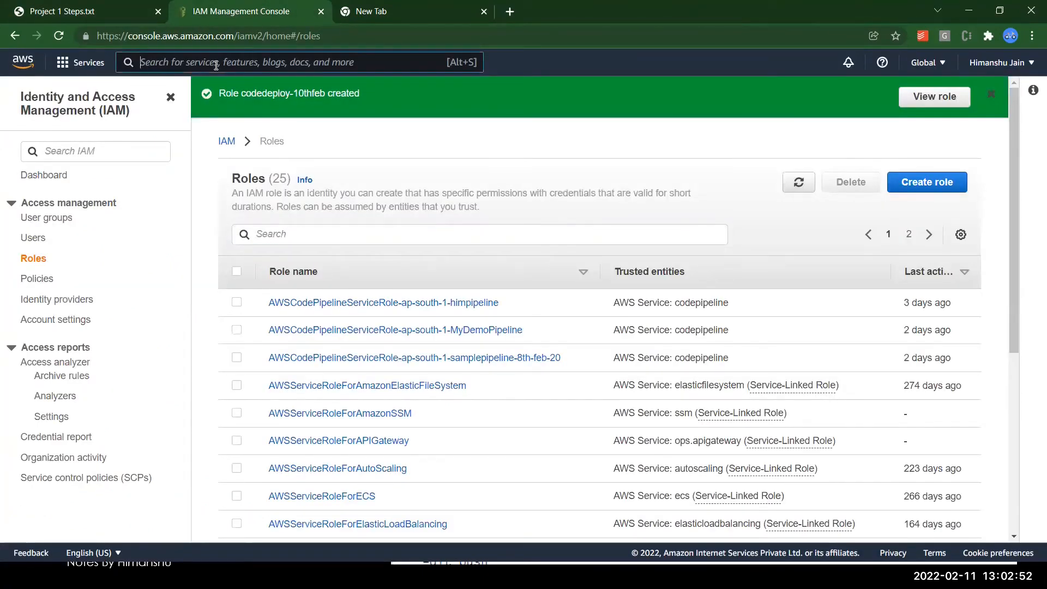
type("codeco")
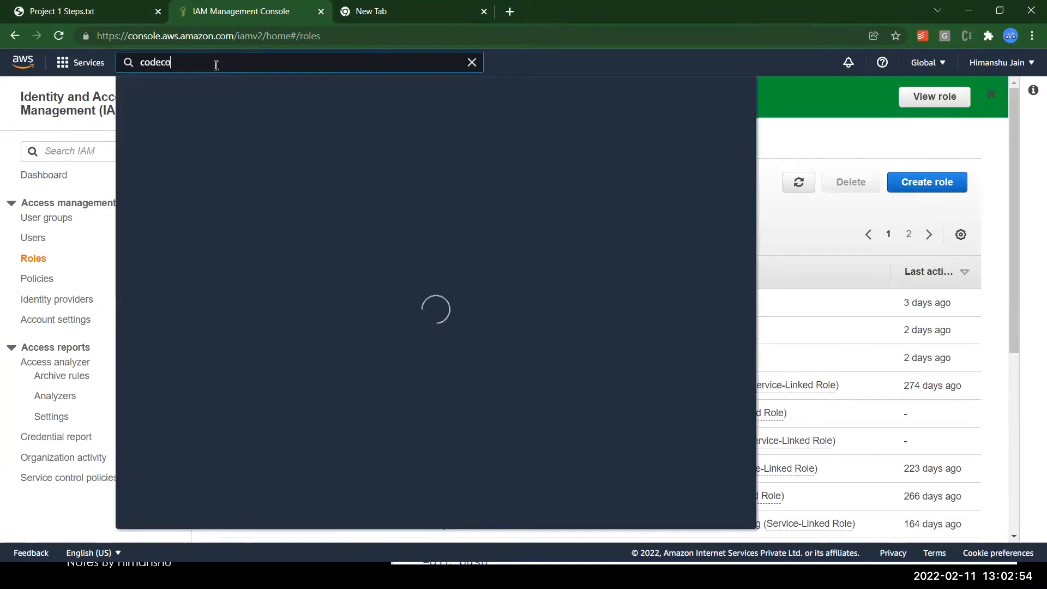
type("mmit")
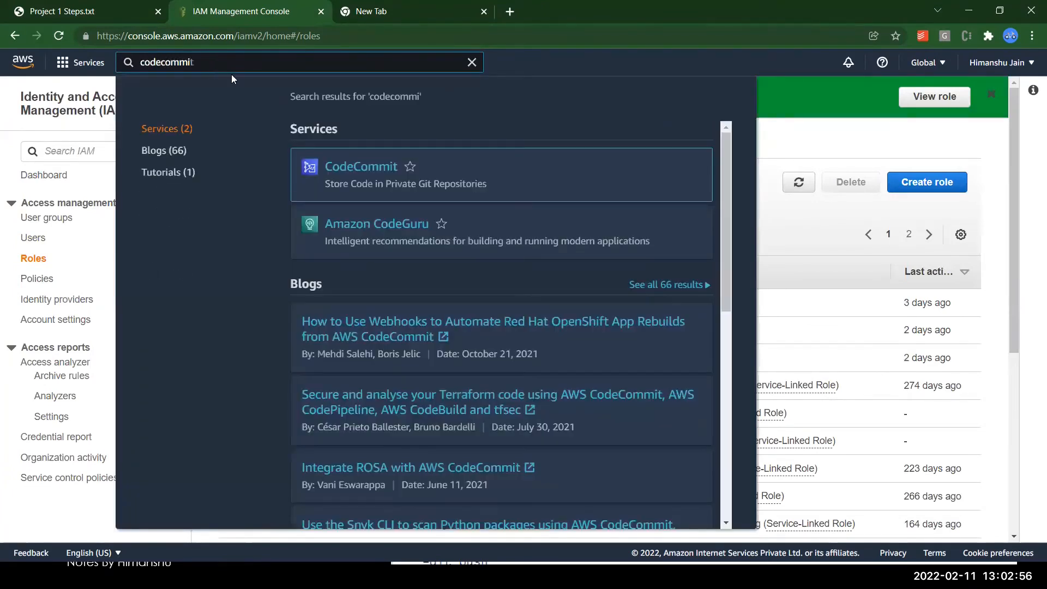
left_click(362, 168)
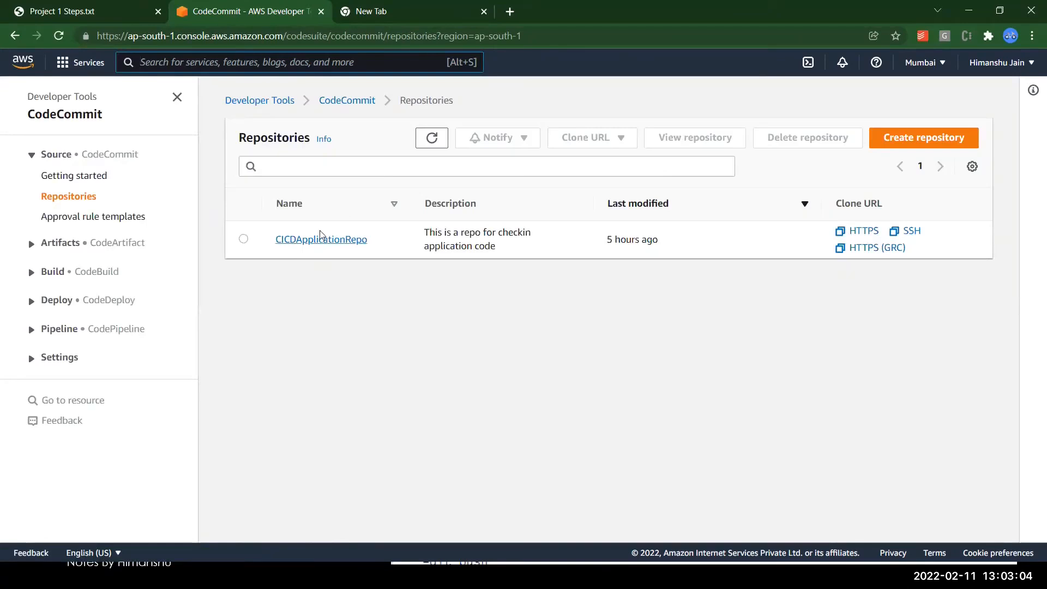
left_click(894, 135)
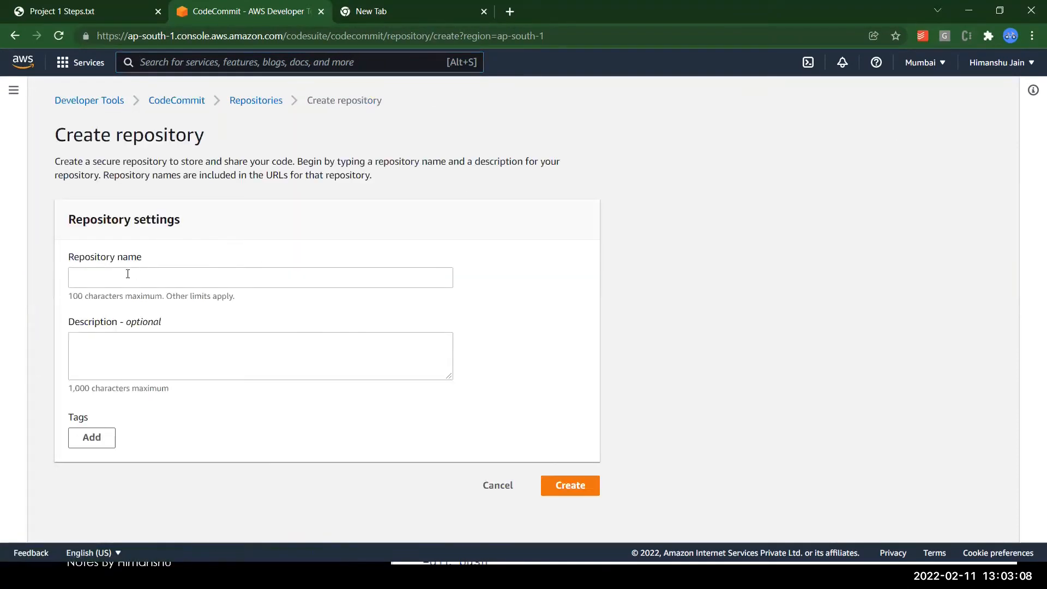
left_click(127, 273)
type("my")
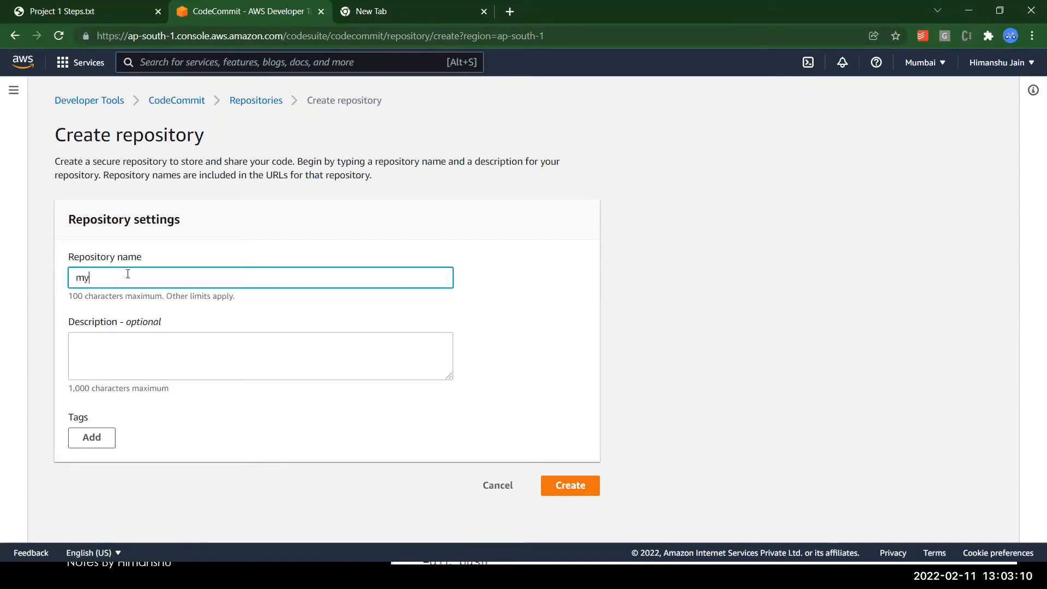
type("coderepo")
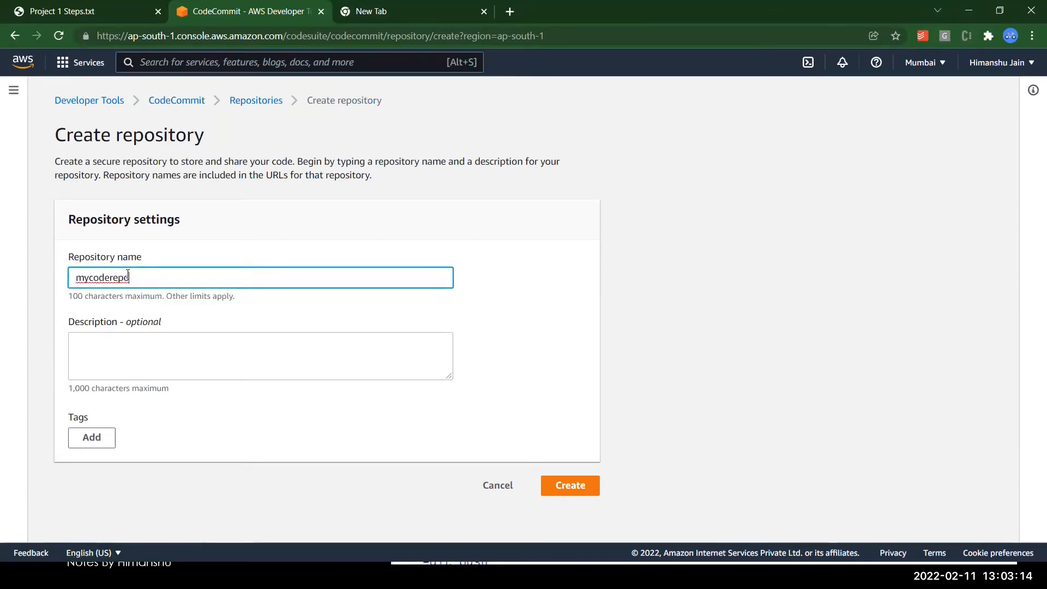
key("BackSpace")
key("BackSpace")
key("BackSpace")
key("BackSpace")
key("BackSpace")
key("BackSpace")
key("BackSpace")
Name the new repository awsdevopsrepo, leave its description empty, and create it.
type("awsdevo")
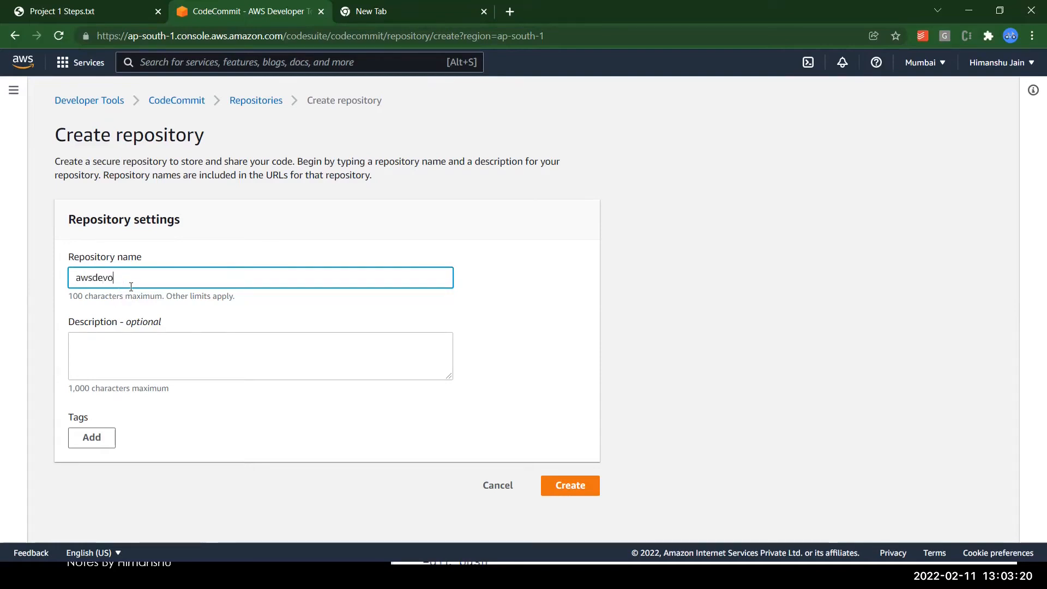
type("psrepo")
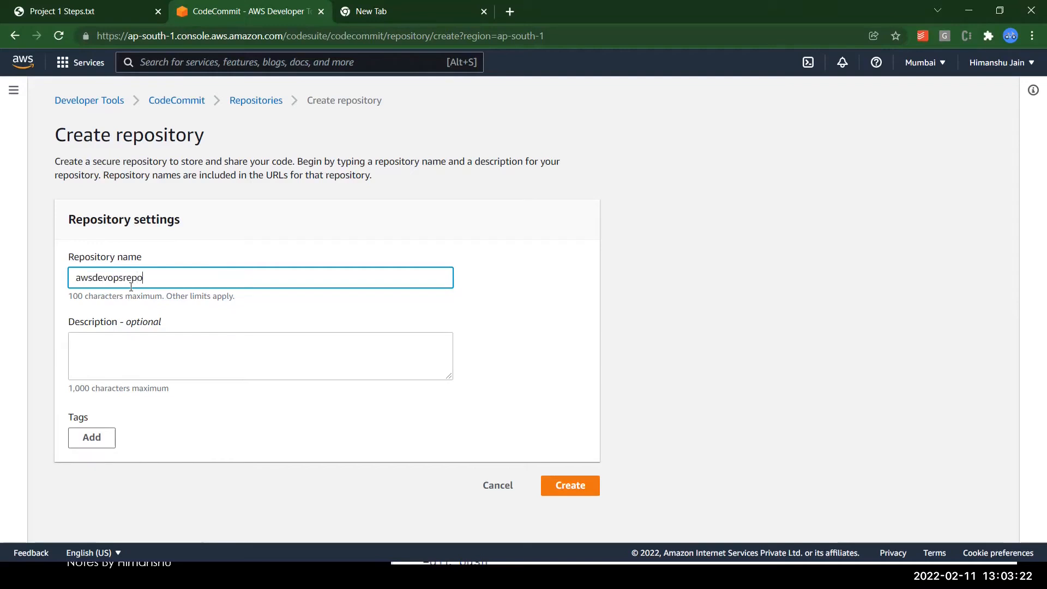
left_click(96, 362)
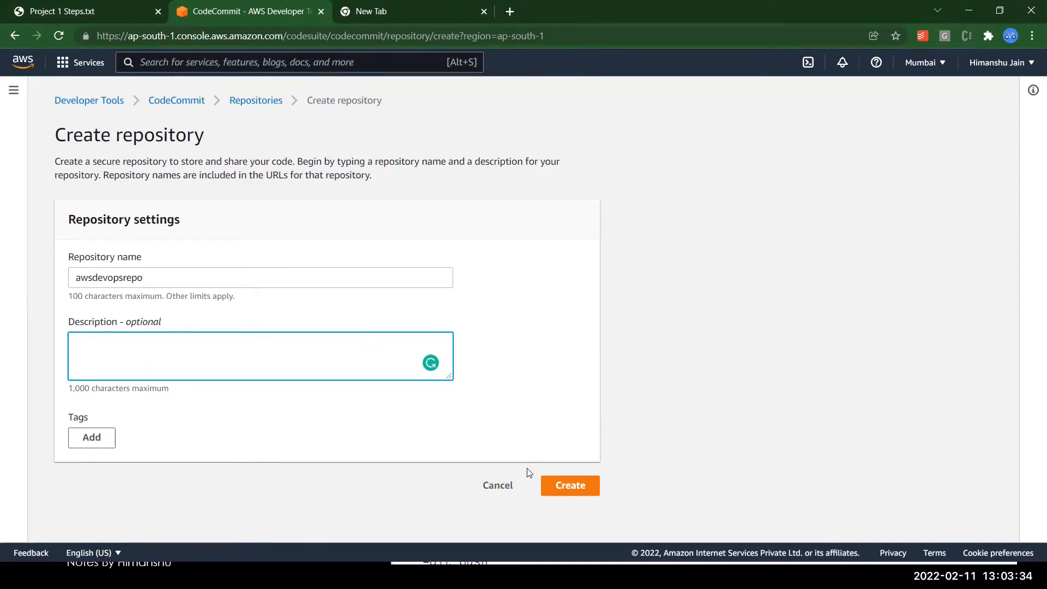
left_click(582, 493)
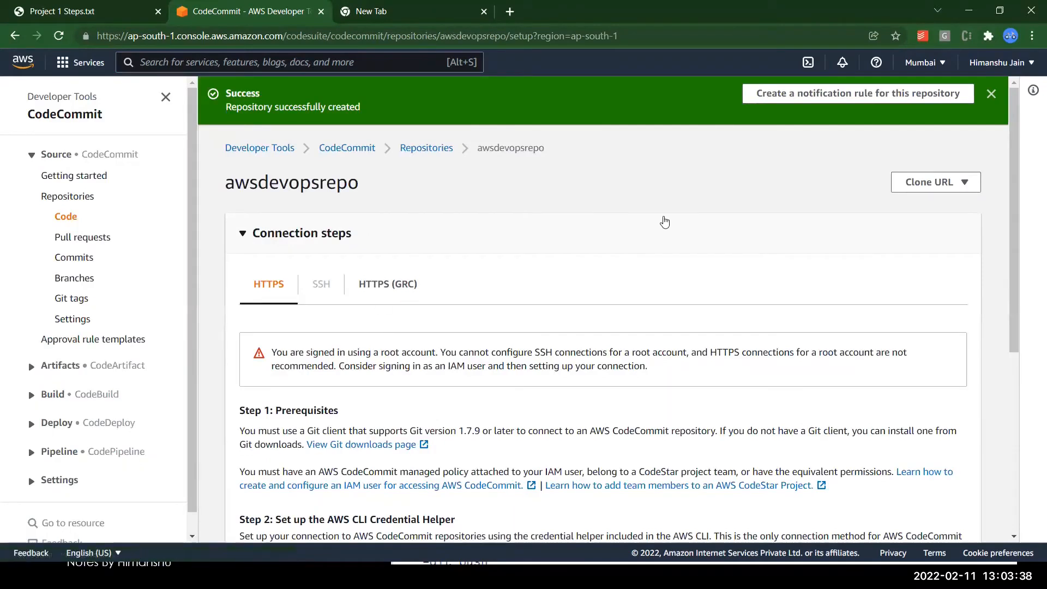
Copy the HTTPS clone URL of the awsdevopsrepo repository.
left_click(244, 235)
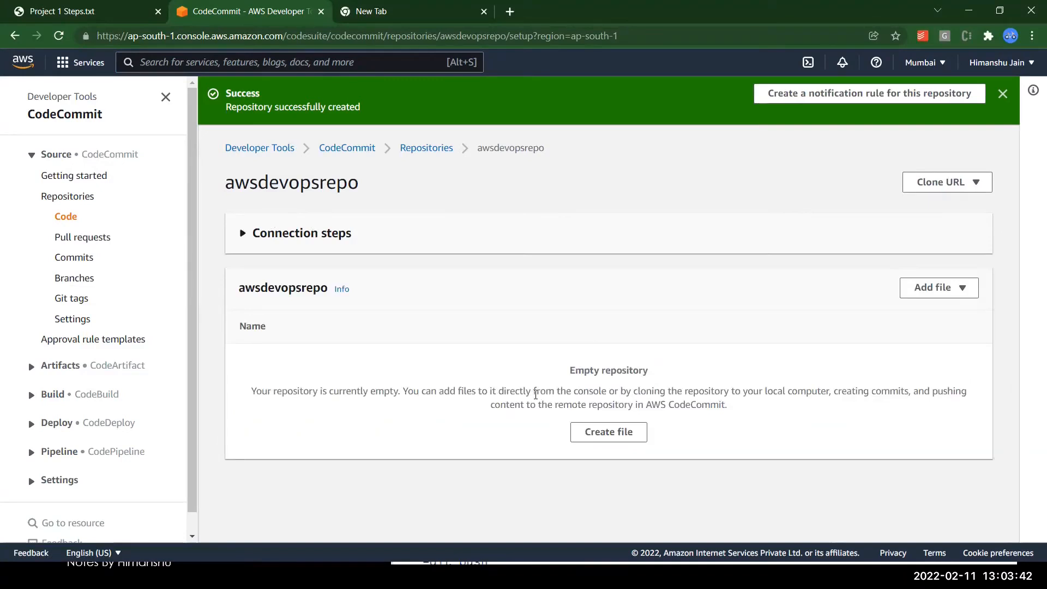
left_click(243, 233)
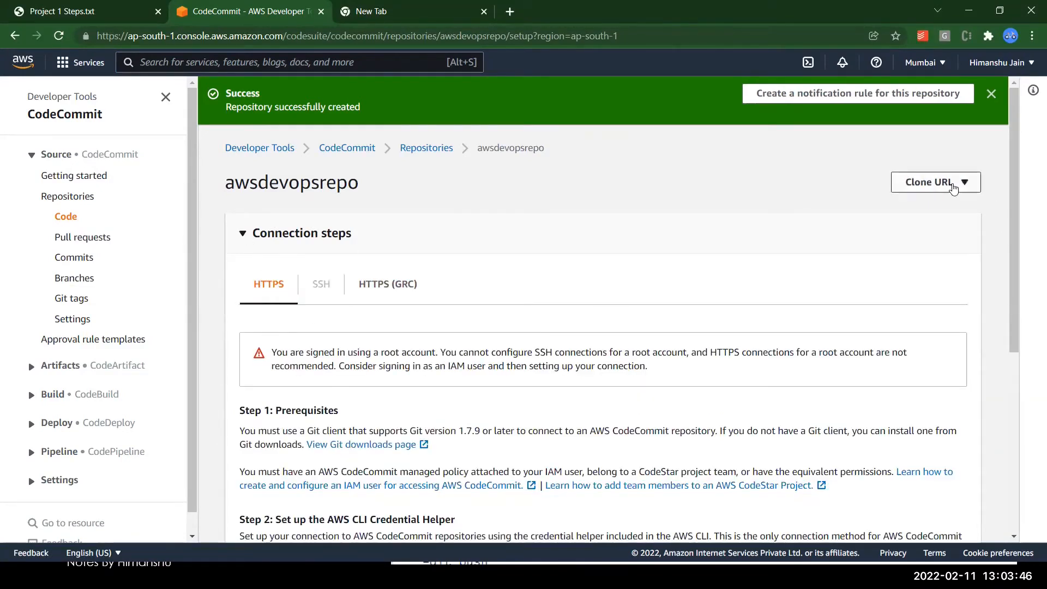
left_click(953, 186)
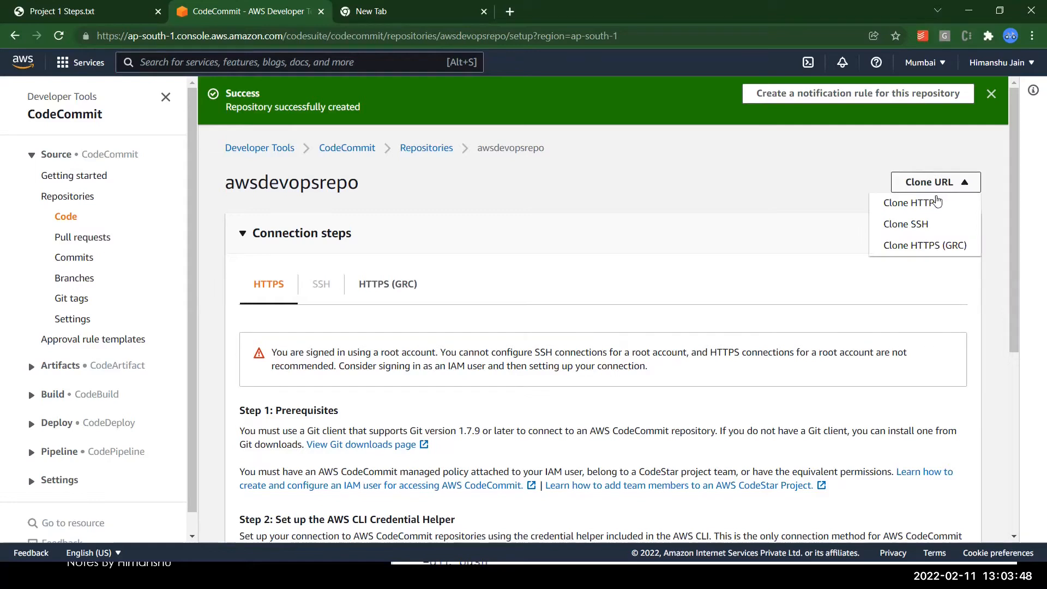
left_click(934, 210)
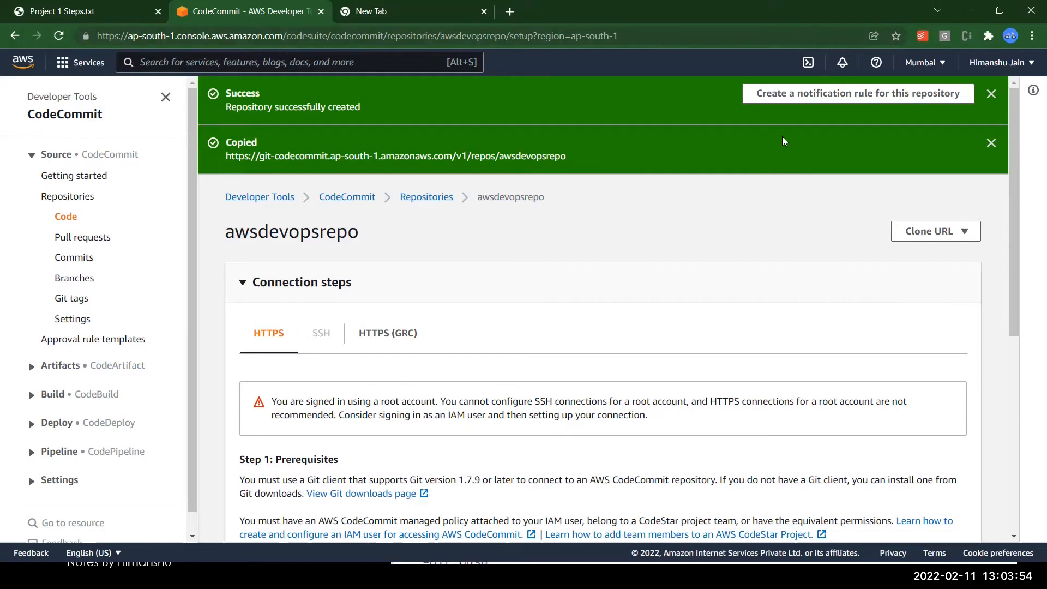
Switch to the local awsdevopsrepo folder in File Explorer and open a command prompt in it.
key("alt+Tab")
key("alt+Tab")
key("alt+Tab")
key("alt+Tab")
key("alt+Tab")
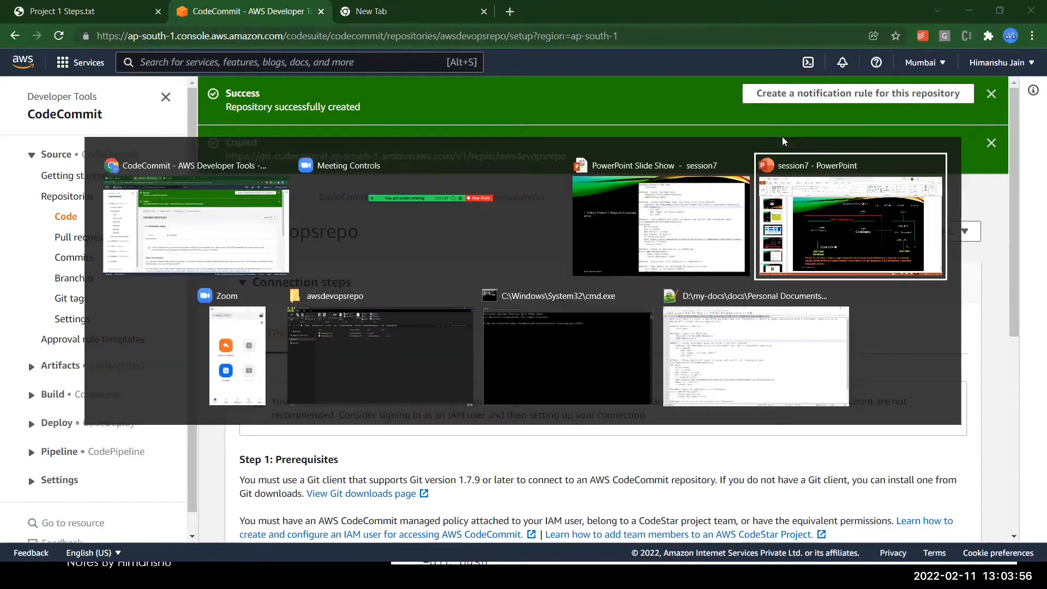
left_click(415, 297)
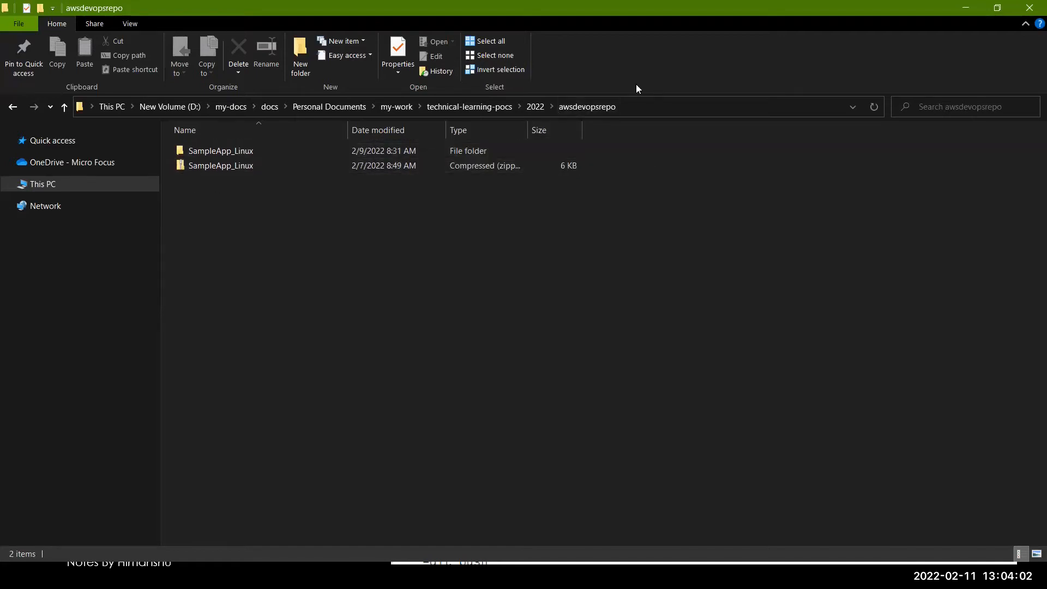
left_click(632, 109)
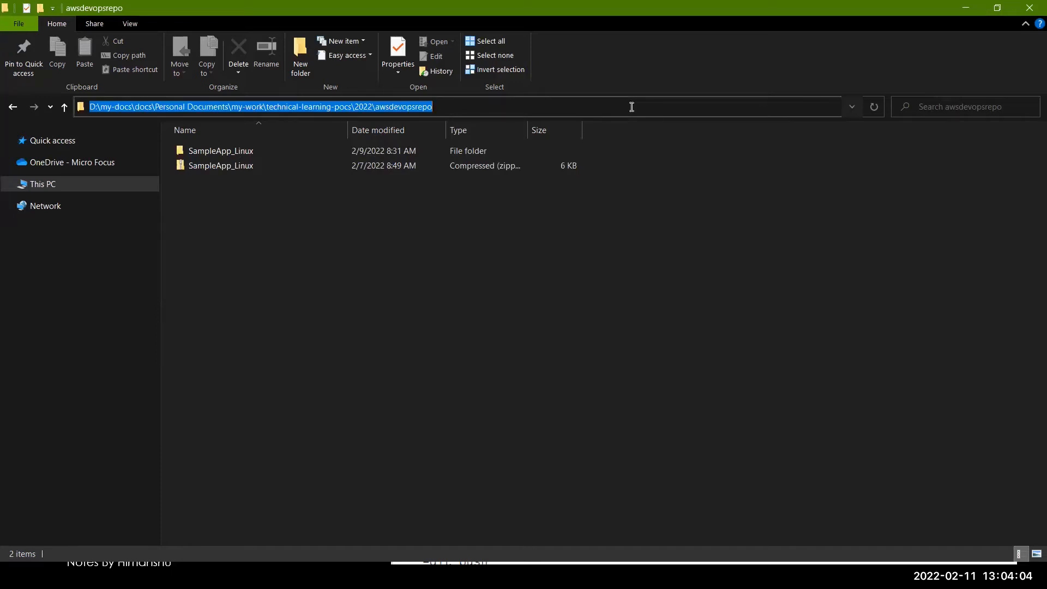
type("cmd")
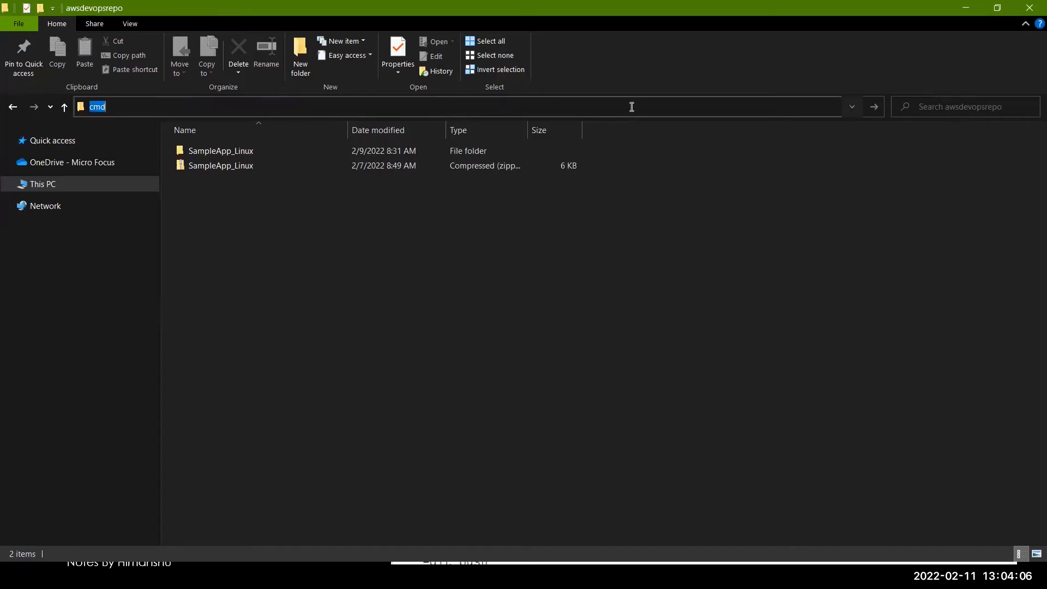
key("Return")
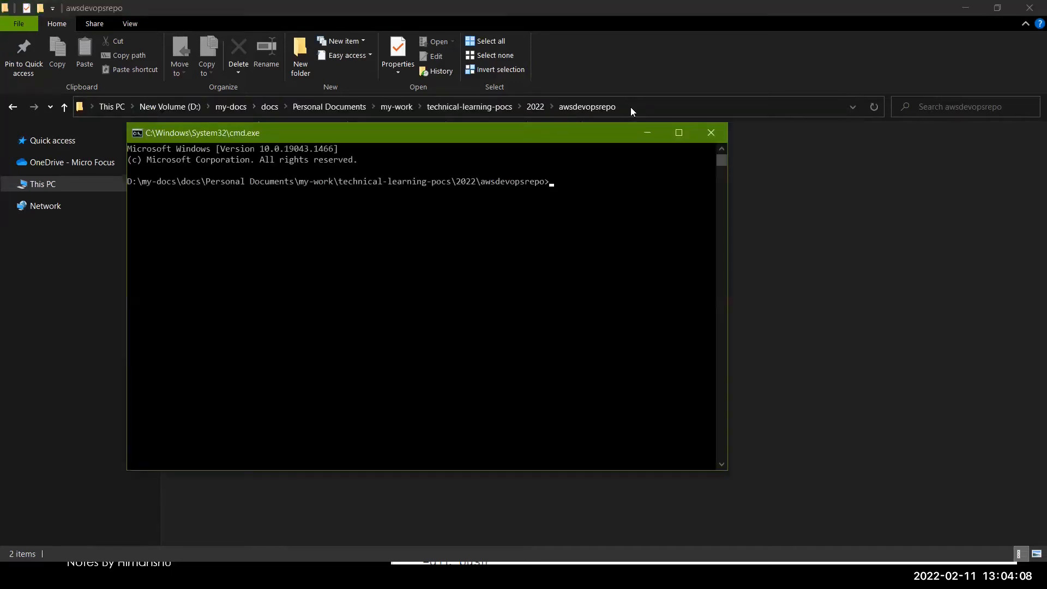
Maximize the command prompt and clone the awsdevopsrepo repository with git clone and the copied HTTPS URL.
left_click(679, 132)
left_click(567, 218)
type("git ")
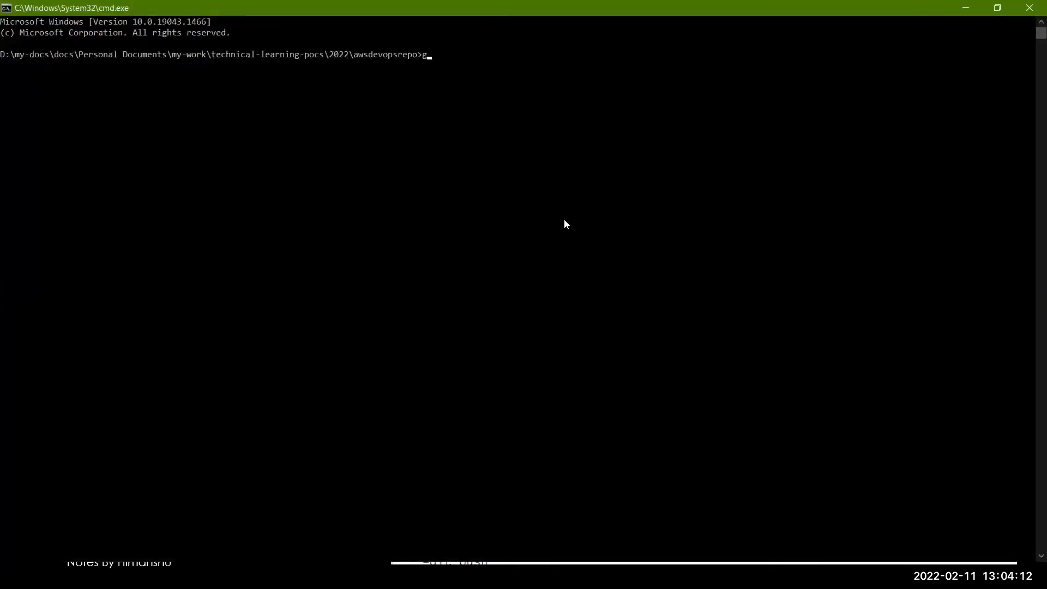
type("clone")
key("ctrl+v")
key("Return")
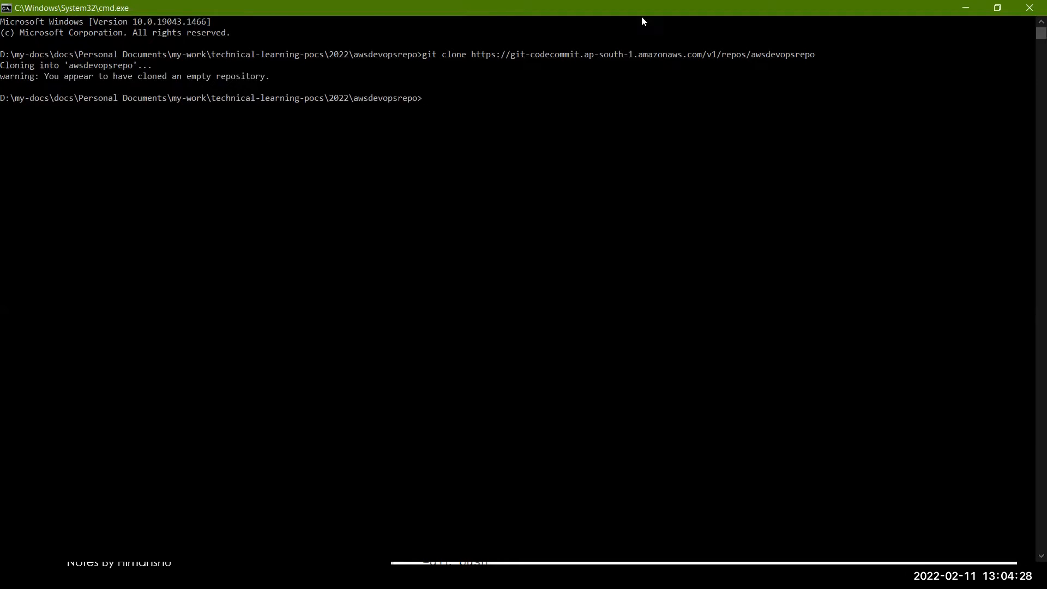
Examine the contents of the cloned awsdevopsrepo folder in File Explorer and return to its parent folder.
left_click(962, 8)
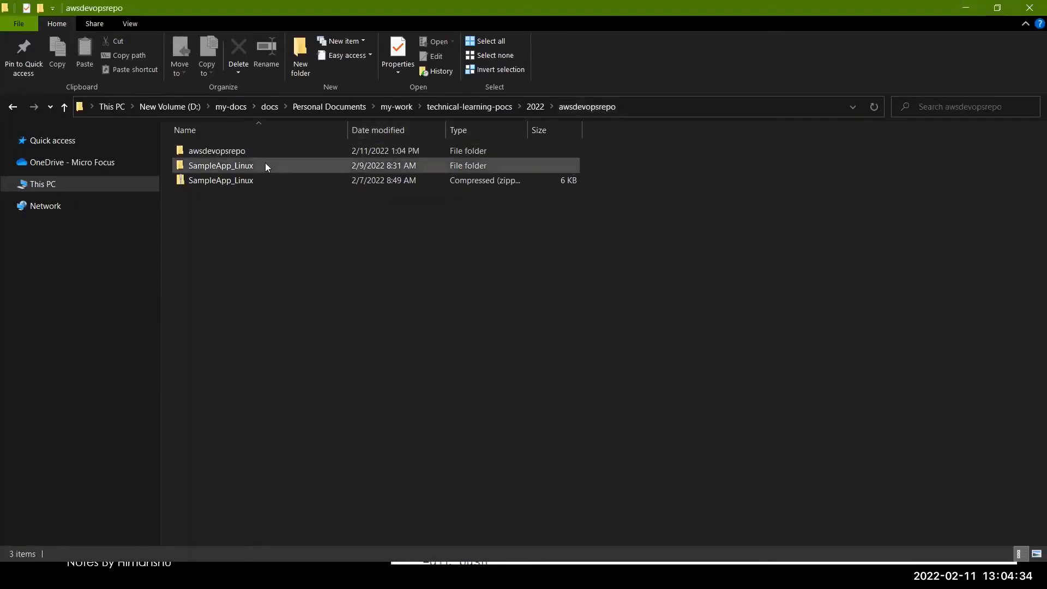
left_click(240, 152)
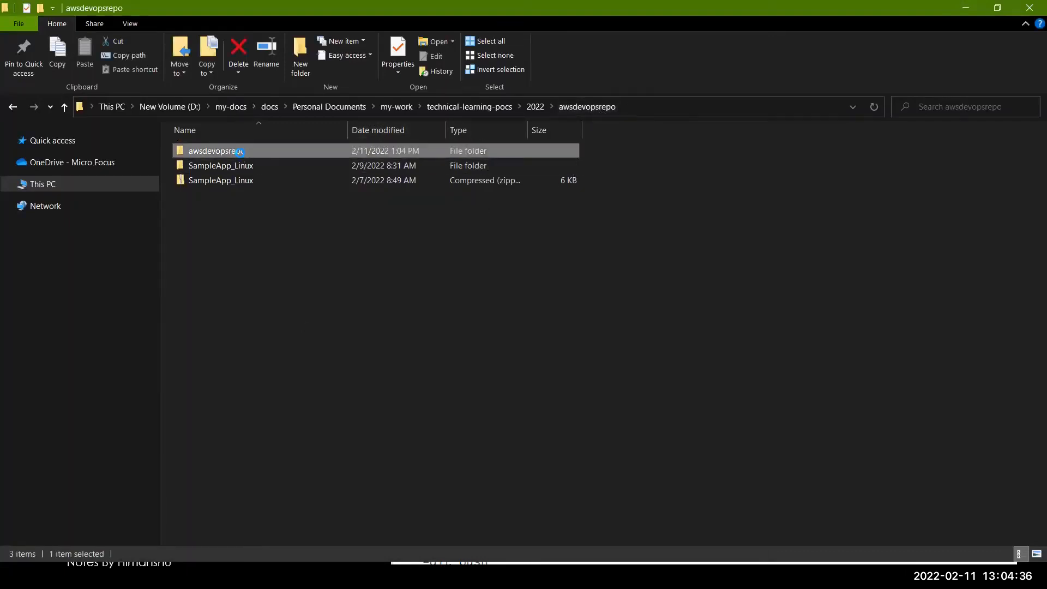
double_click(240, 152)
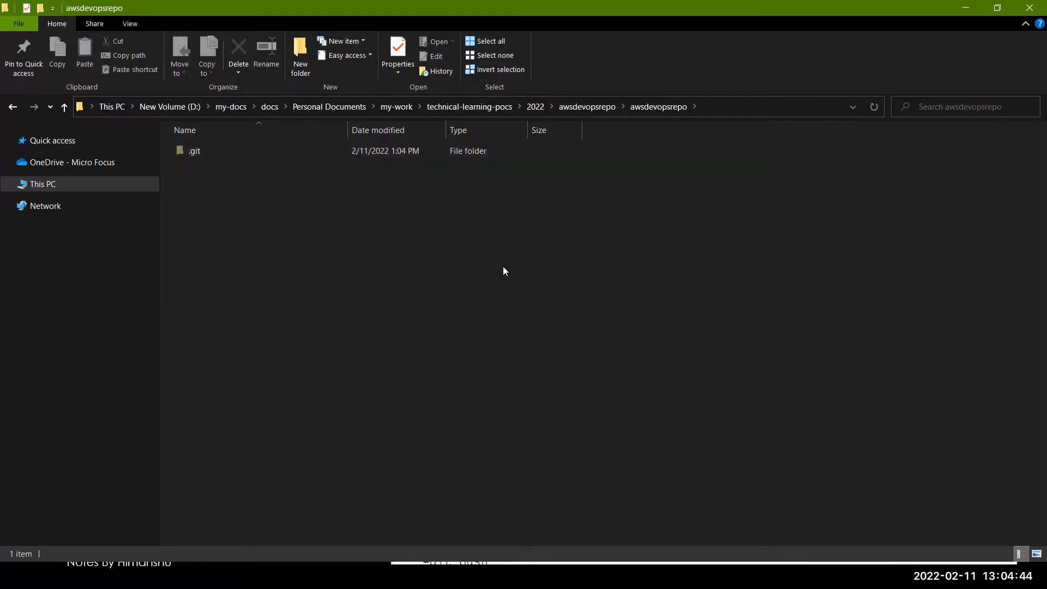
left_click(580, 106)
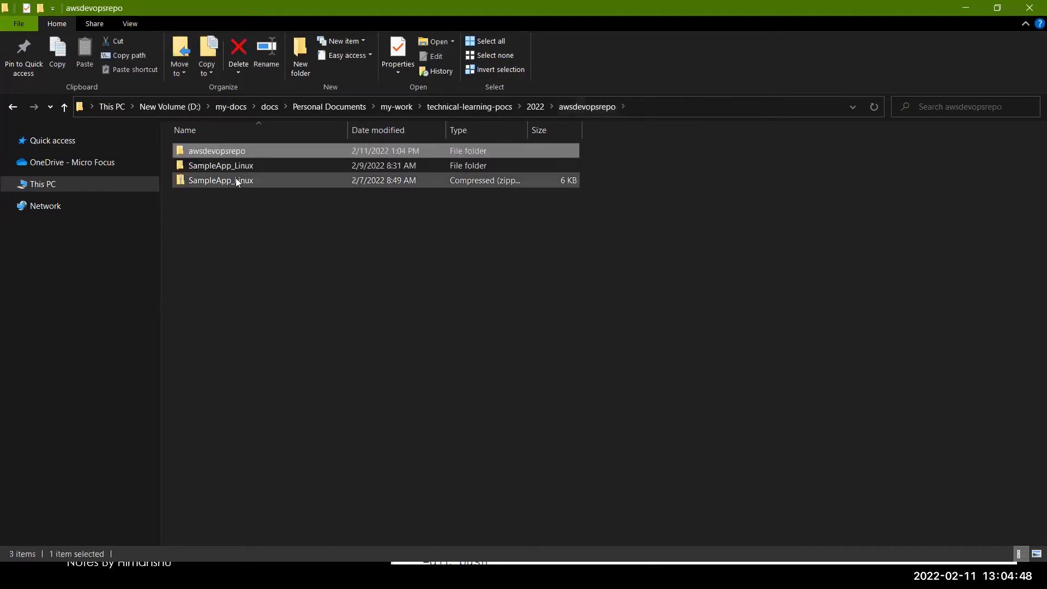
Try to copy all contents of the SampleApp_Linux folder into the cloned awsdevopsrepo folder.
left_click(240, 167)
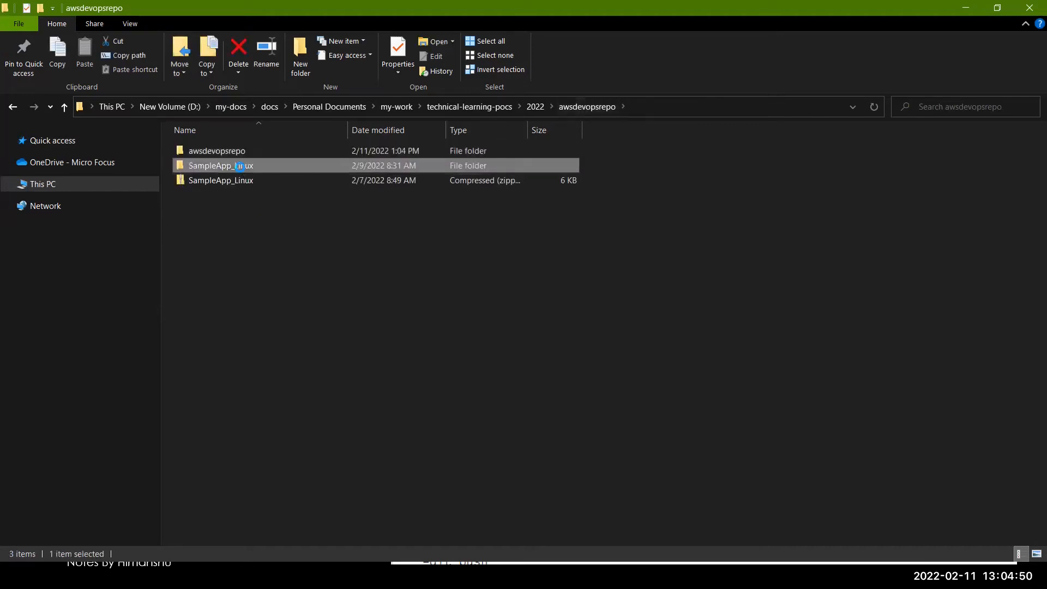
double_click(240, 167)
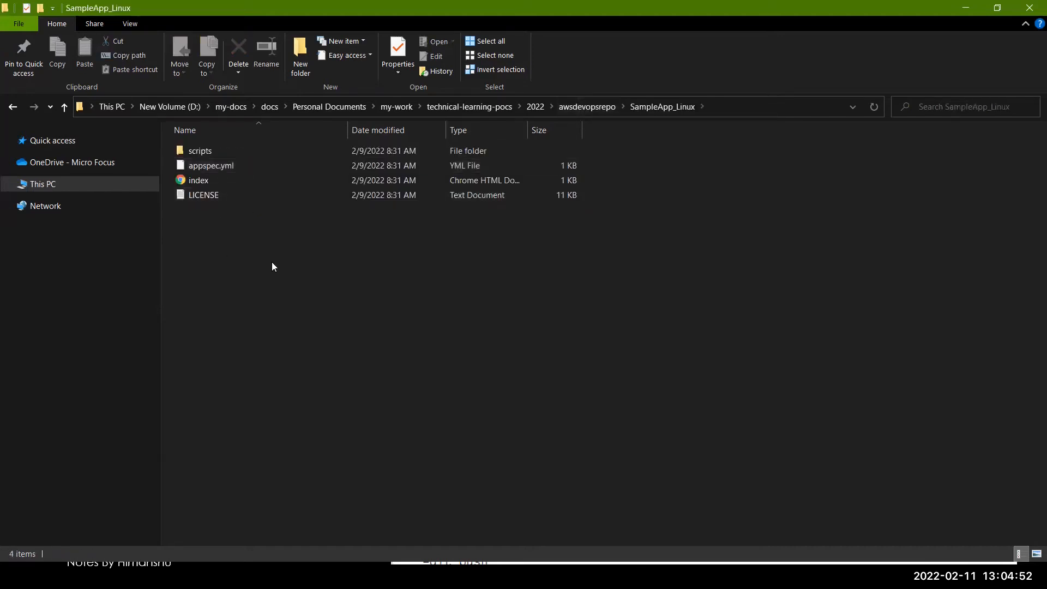
key("ctrl+a")
left_click(587, 106)
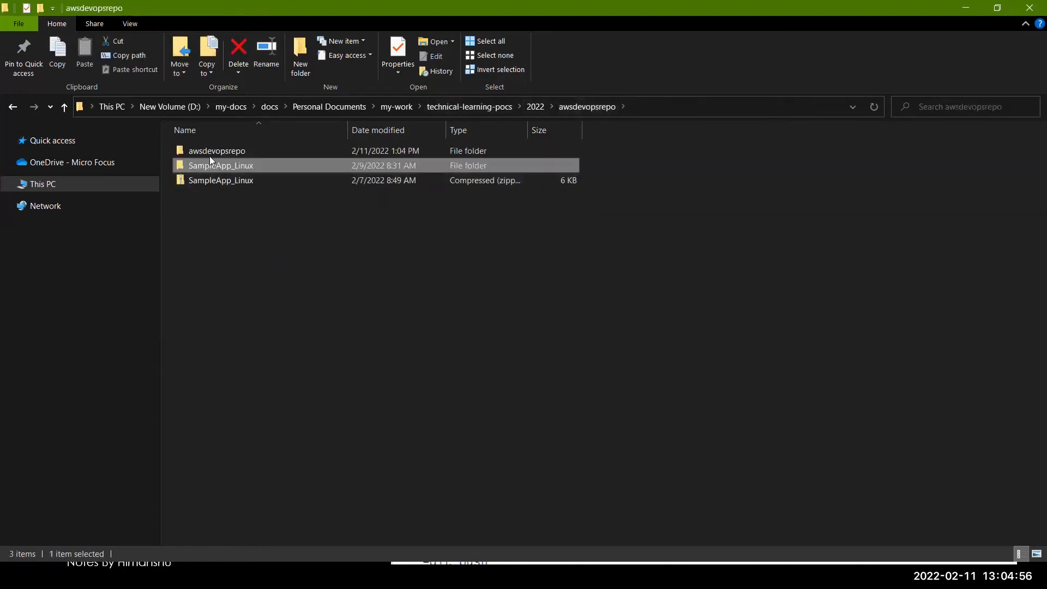
left_click(211, 149)
double_click(211, 149)
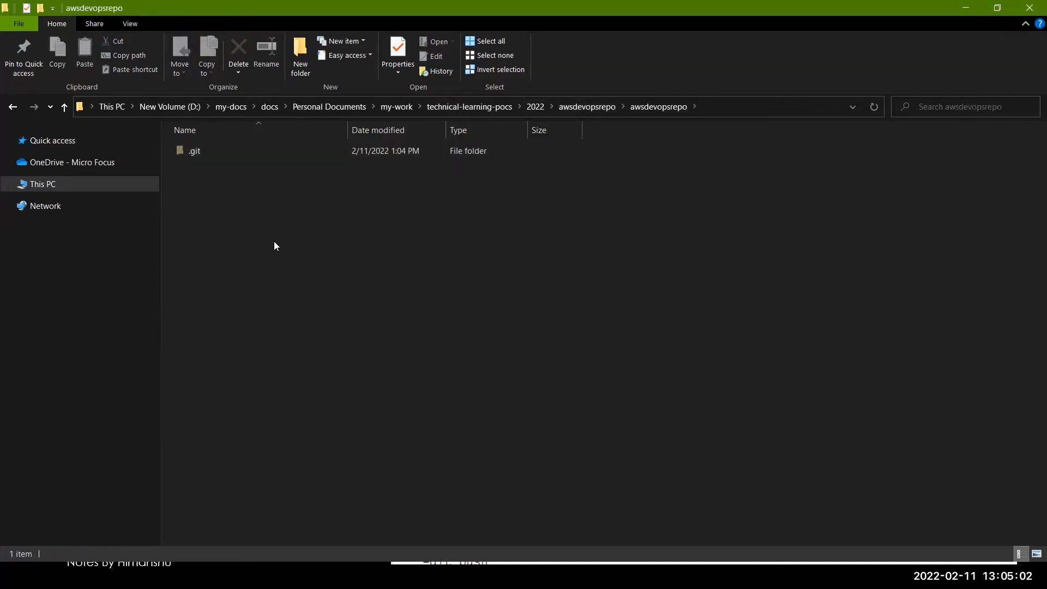
left_click(581, 103)
Copy scripts, appspec.yml, index and LICENSE from the SampleApp_Linux folder into the cloned awsdevopsrepo folder.
left_click(238, 167)
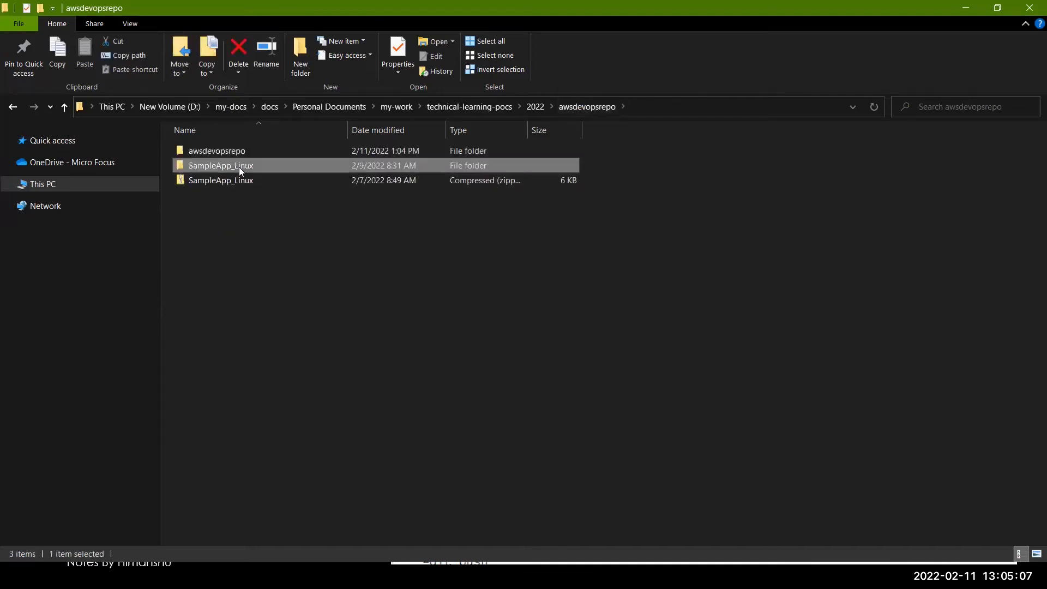
double_click(239, 167)
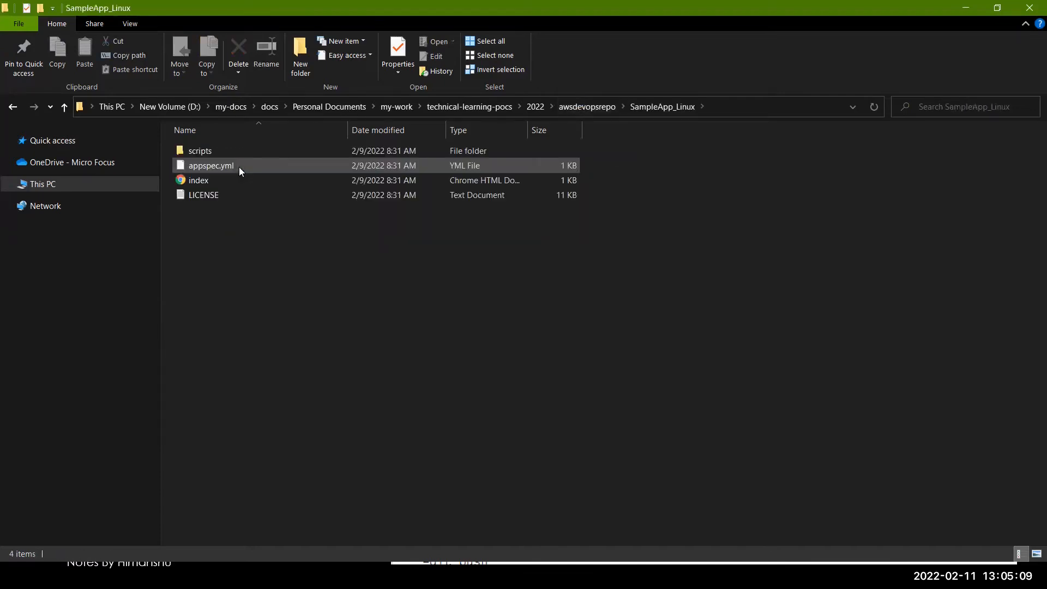
key("ctrl+a")
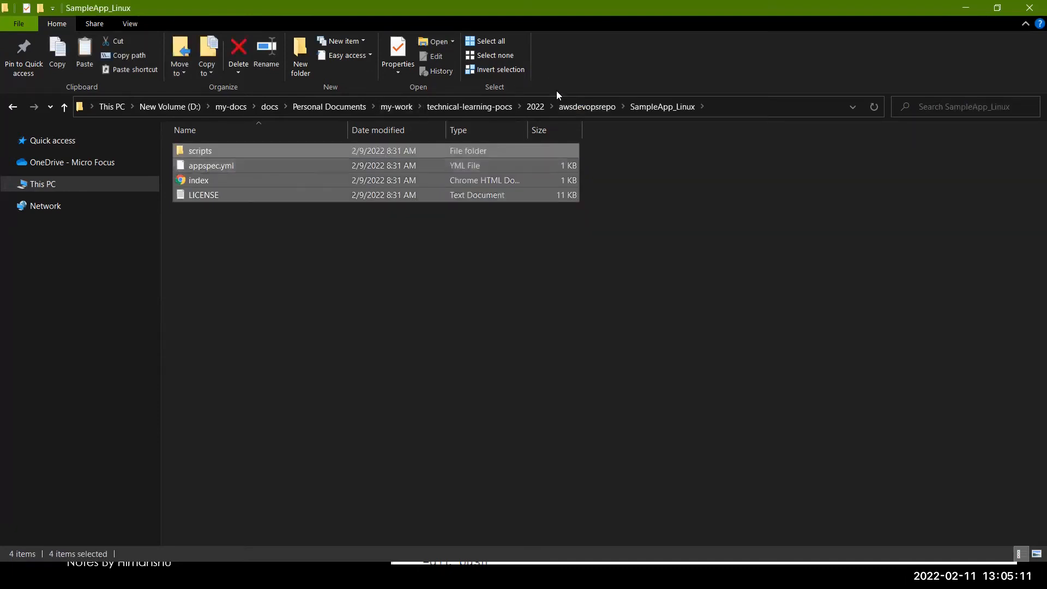
left_click(587, 106)
left_click(191, 153)
double_click(190, 152)
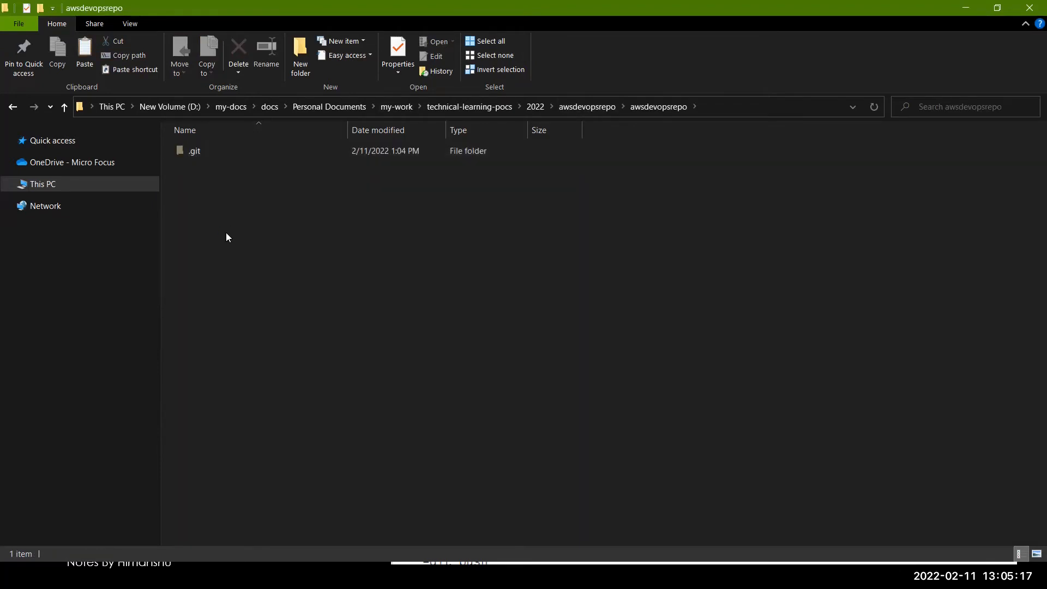
key("ctrl+v")
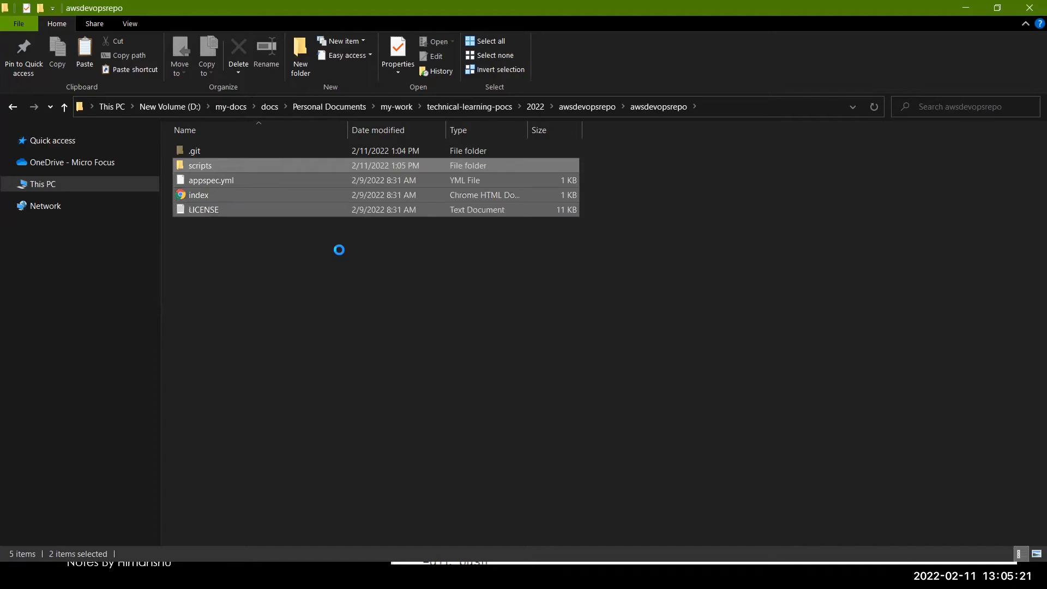
left_click(339, 255)
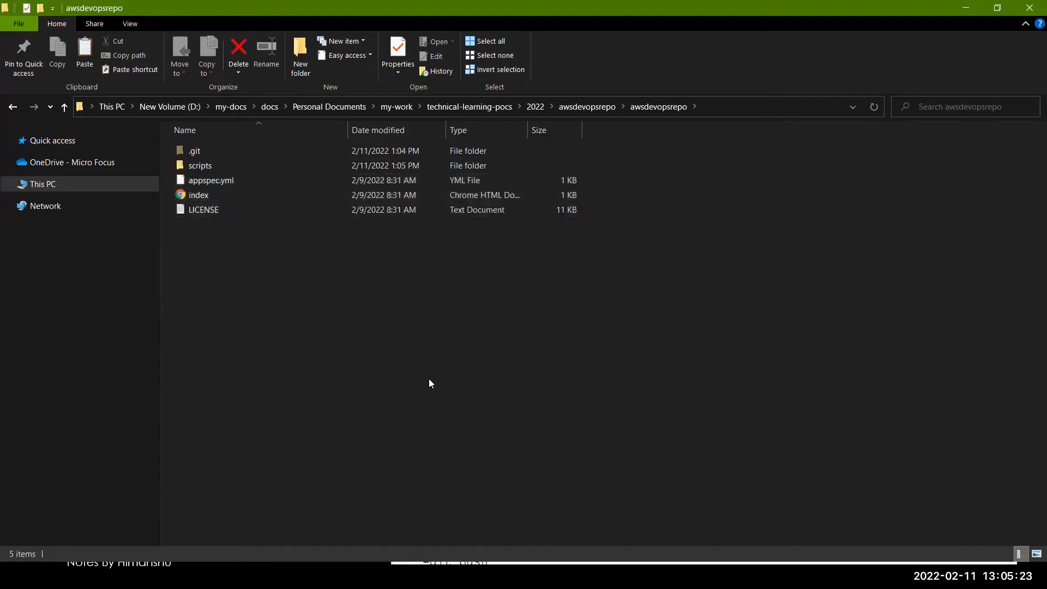
Return to the CodeCommit page in the browser, collapse the repository's connection steps and dismiss both notifications.
left_click(959, 11)
left_click(242, 283)
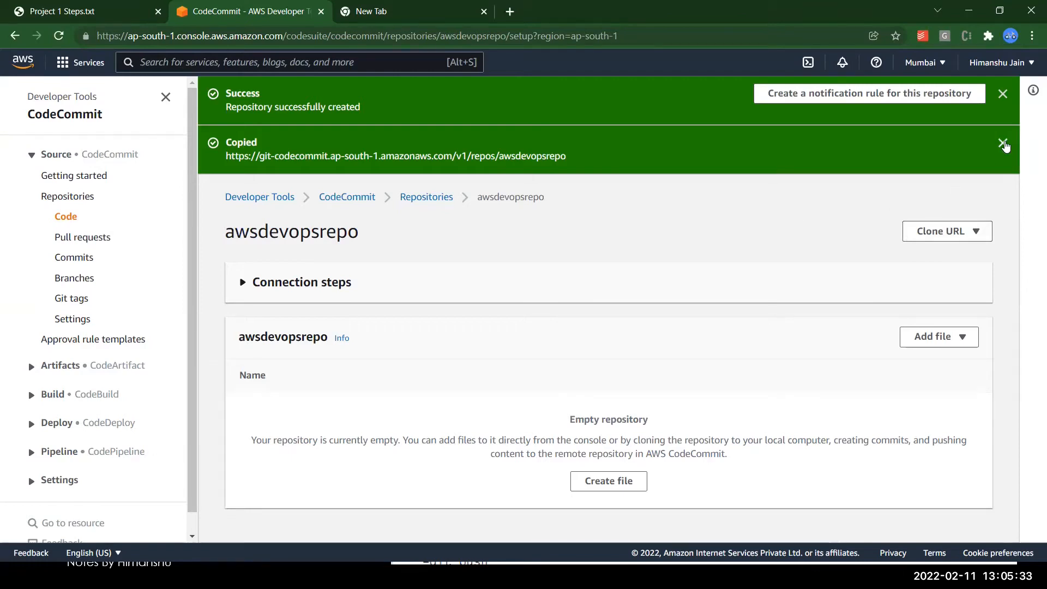
left_click(1003, 143)
left_click(1003, 93)
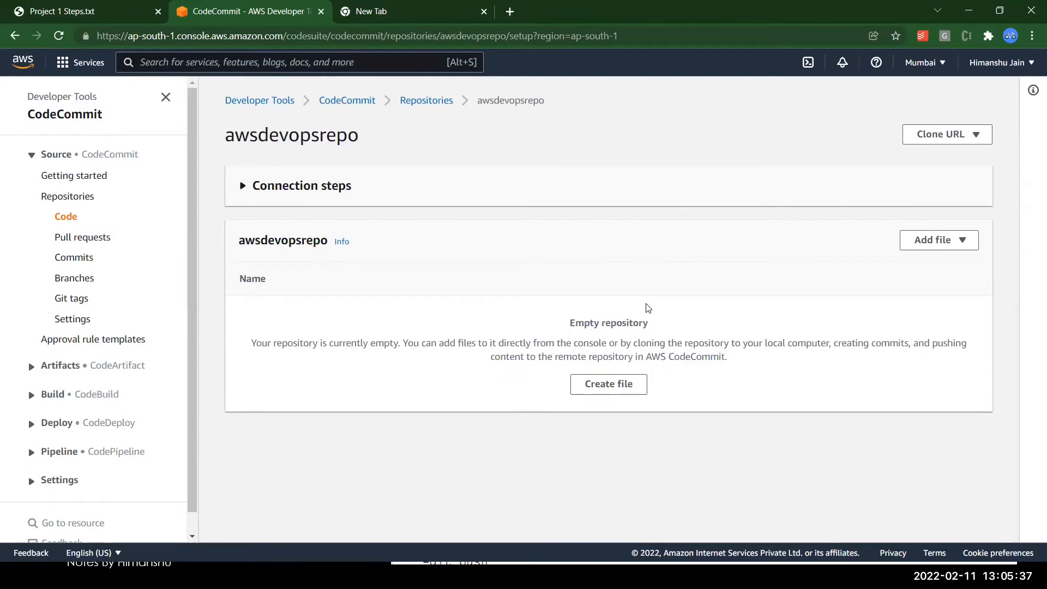
Look up the Git commands for Step 3 in the Project 1 Steps notes.
key("alt+Tab")
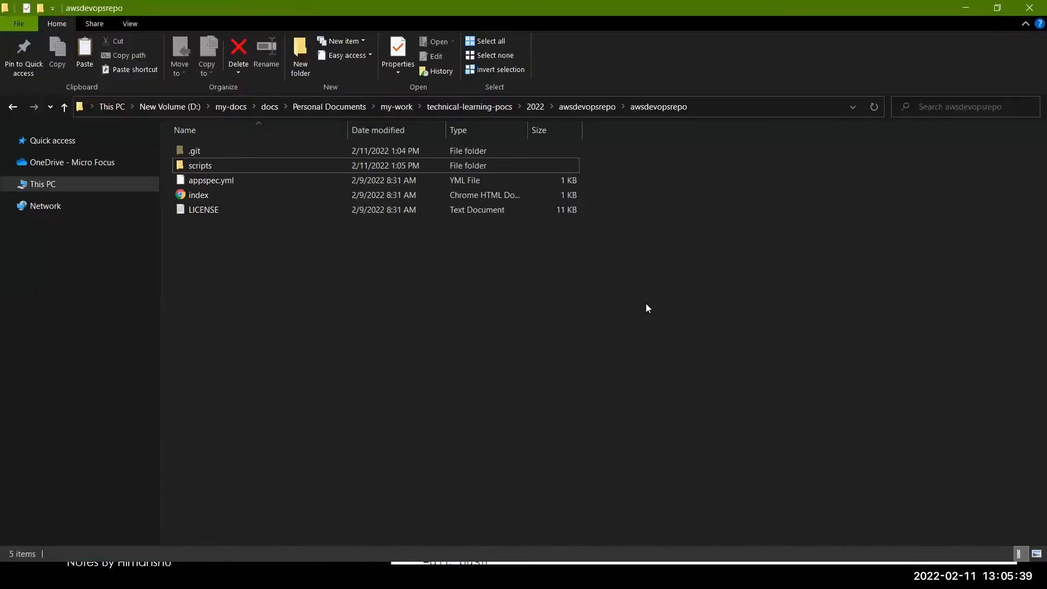
key("alt+Tab")
left_click(510, 242)
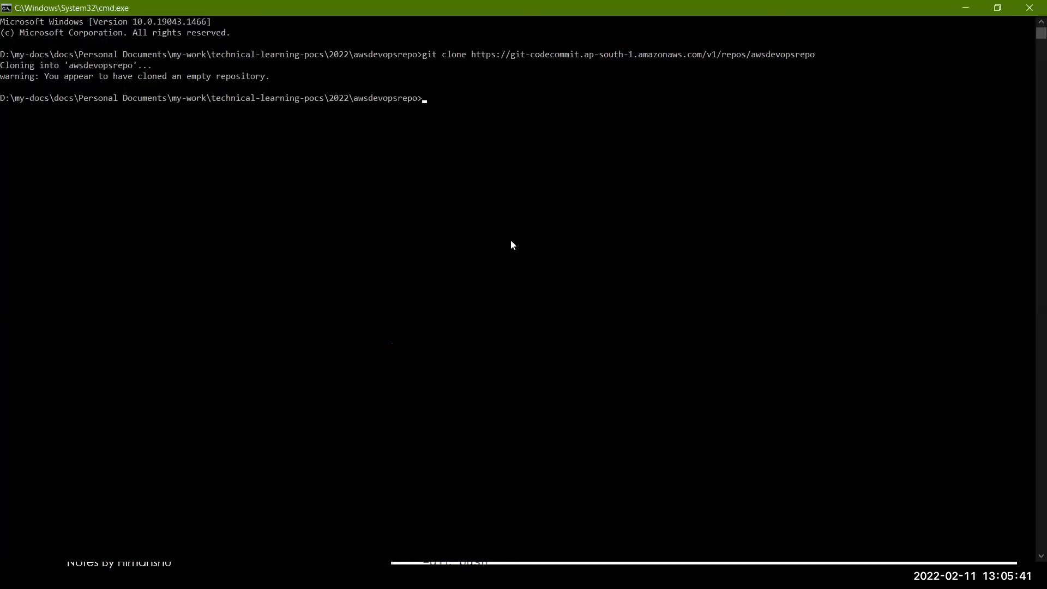
key("alt+Tab")
key("alt+Tab")
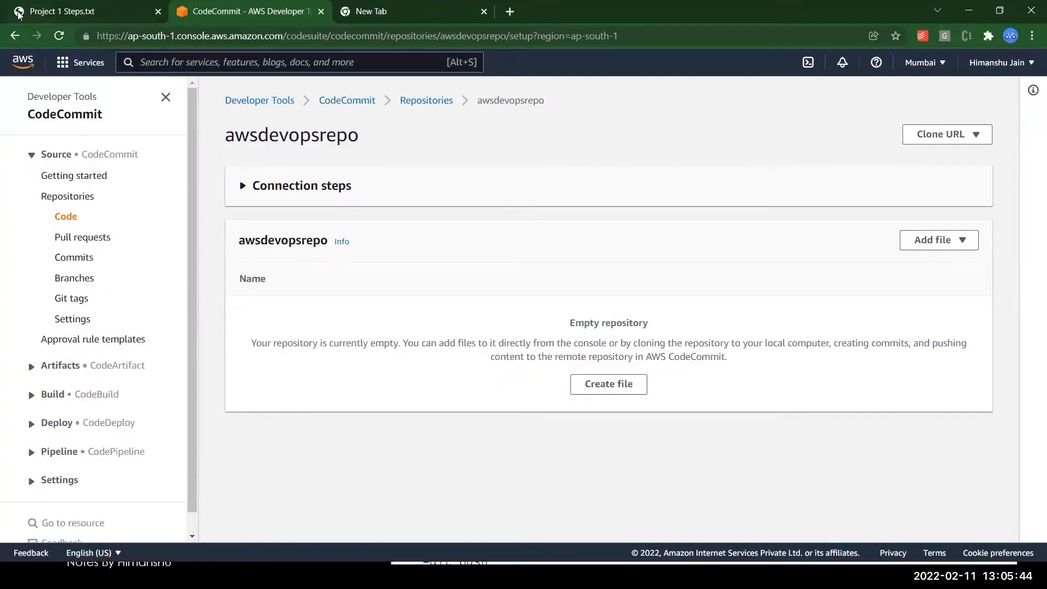
left_click(19, 12)
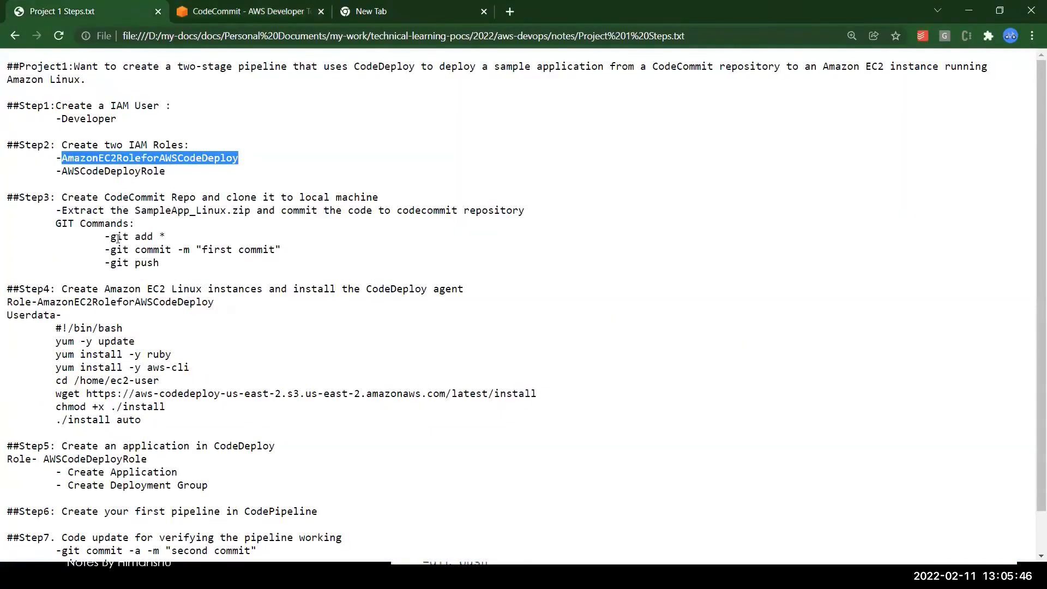
left_click_drag(112, 246, 187, 244)
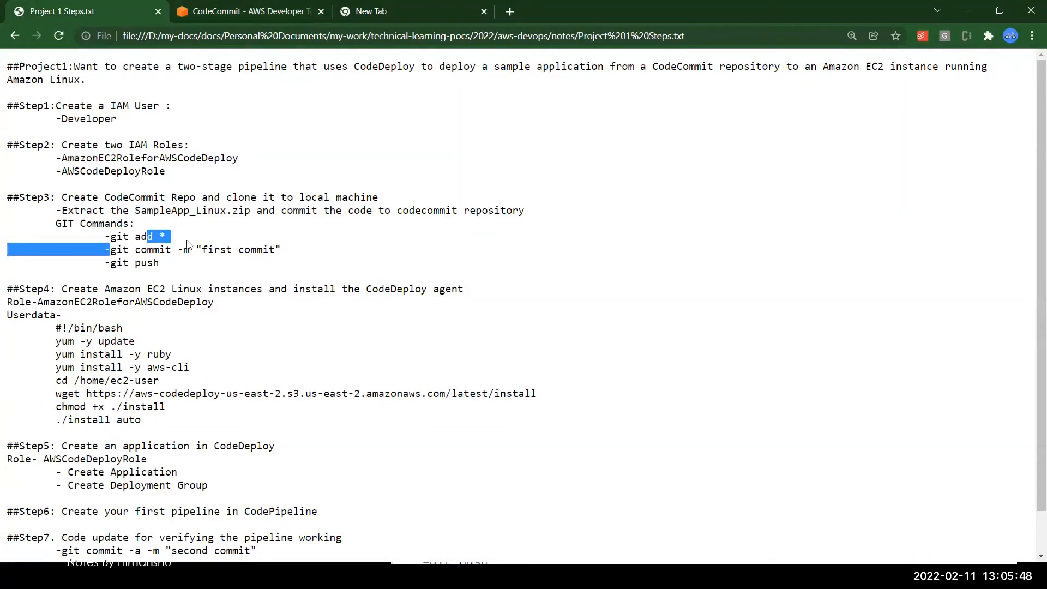
Try to stage all files by running git add * in the command prompt from the outer awsdevopsrepo folder, with enlarged text.
key("alt+Tab")
key("alt+Tab")
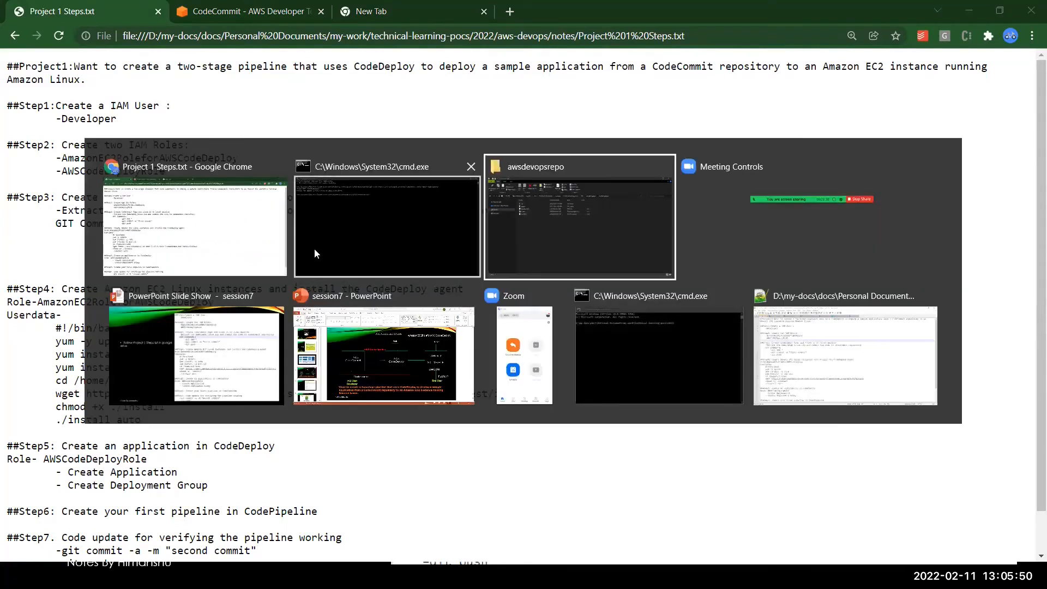
left_click(314, 248)
type("git")
scroll(389, 230, "up", 3)
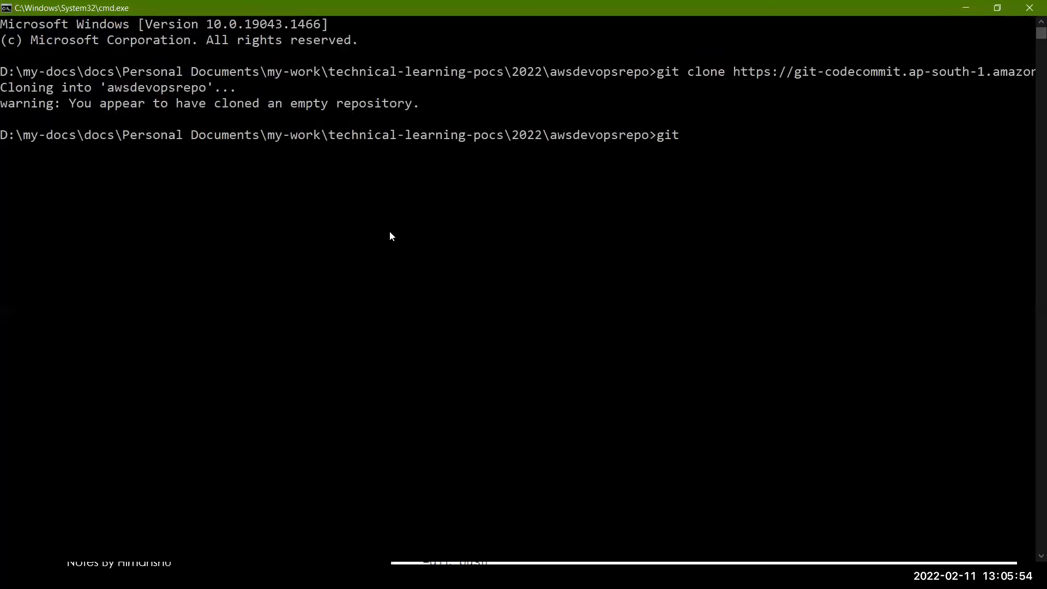
type("add *")
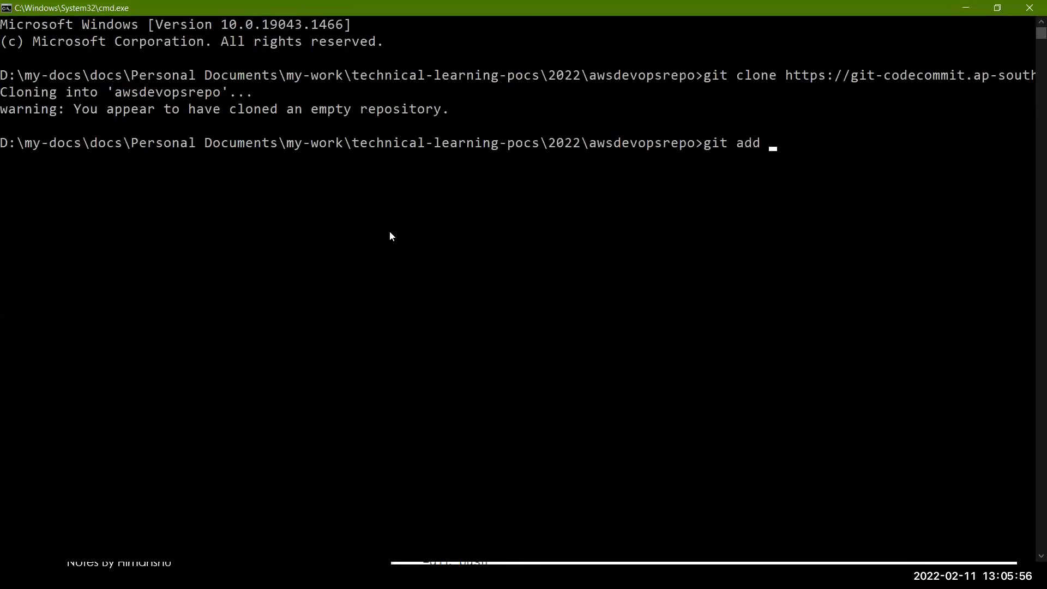
key("Return")
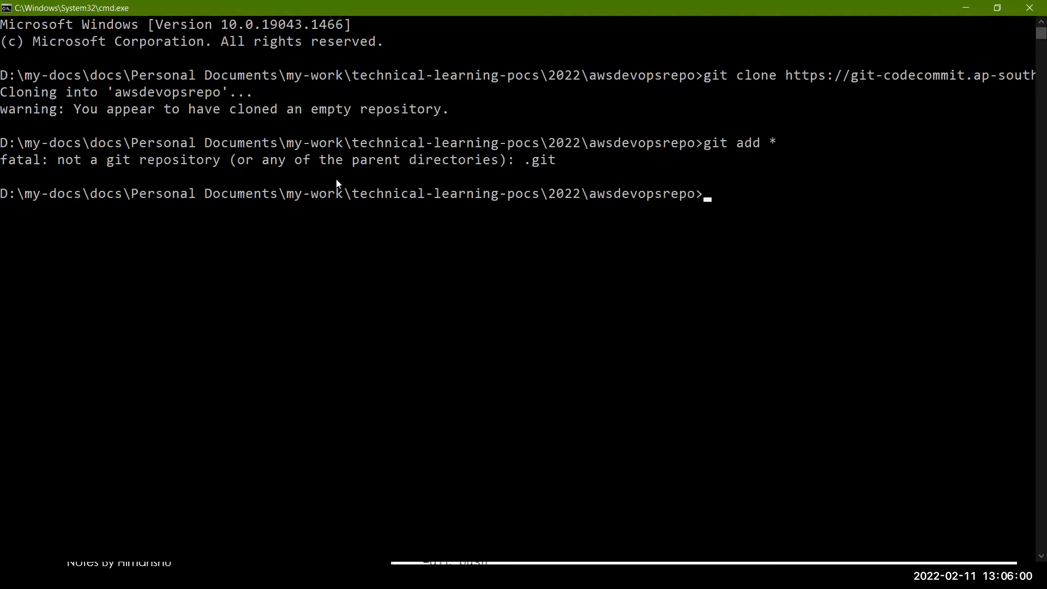
List the current directory with dir and change into the cloned awsdevopsrepo subfolder.
type("dir")
key("Return")
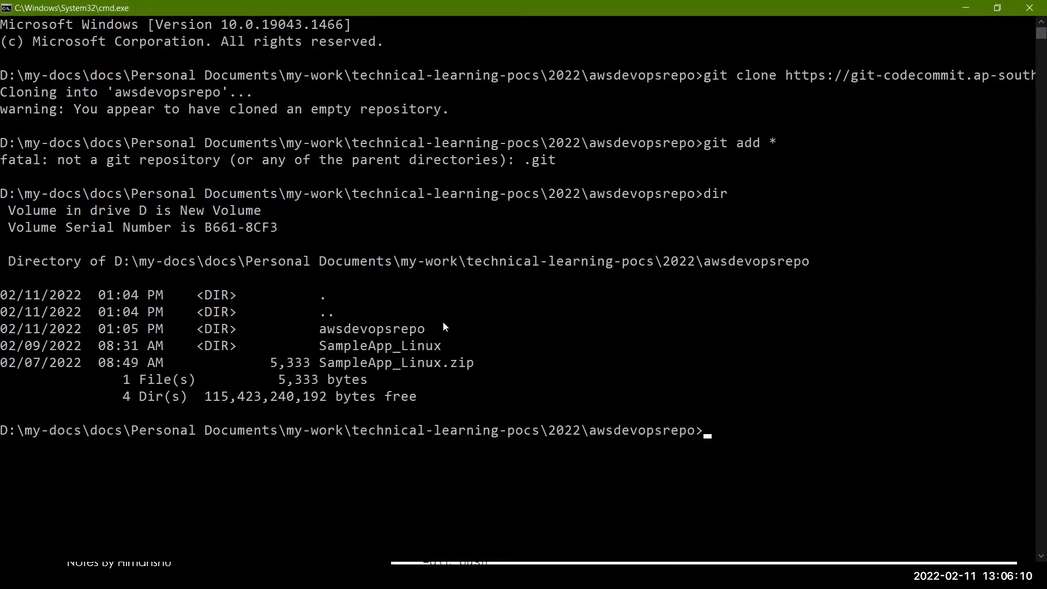
type("cd aw")
key("Tab")
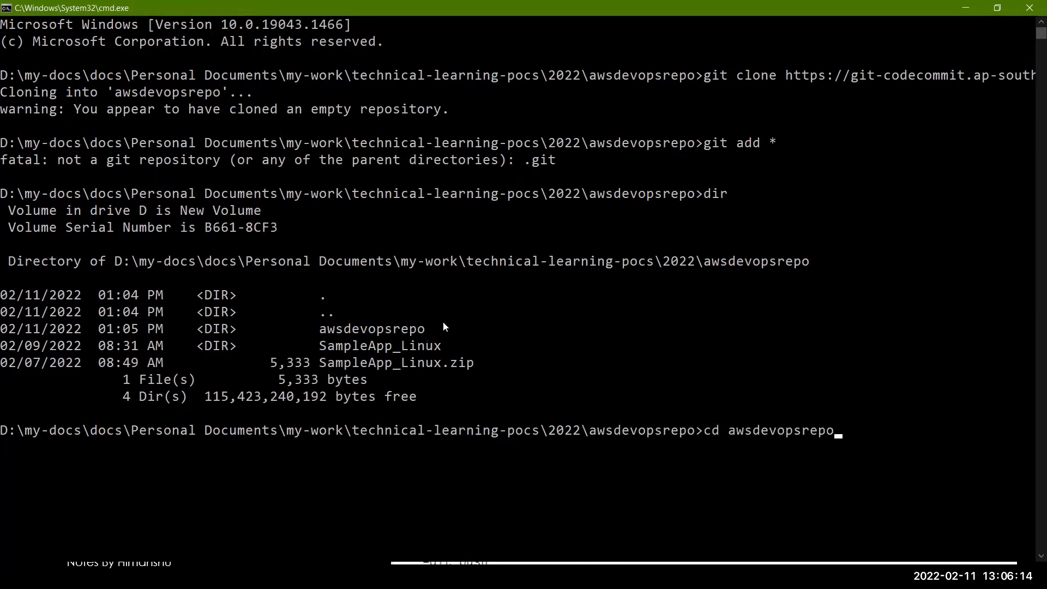
key("Return")
type("dir")
key("BackSpace")
key("BackSpace")
key("BackSpace")
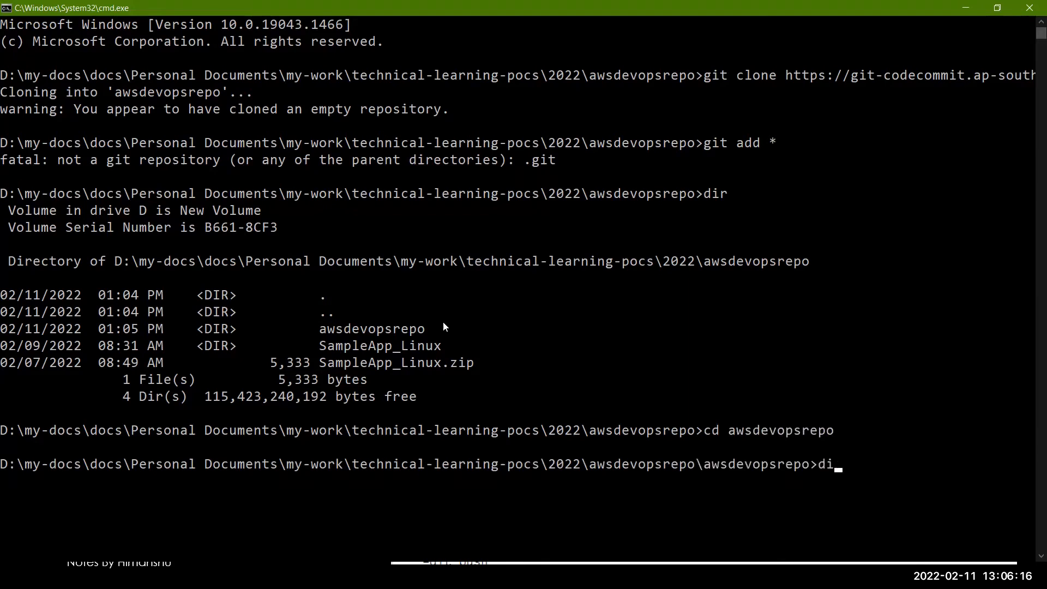
Clear the console and list the contents of the cloned awsdevopsrepo subfolder with dir.
type("cls")
key("Return")
type("dir")
key("Return")
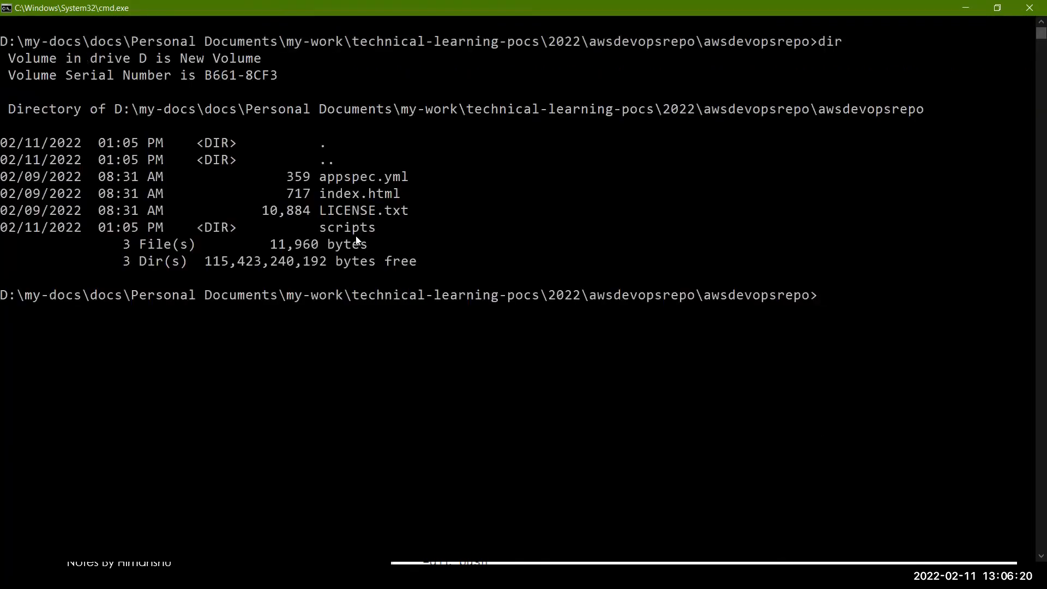
Stage all files in the cloned awsdevopsrepo folder with git add * and clear the console.
type("cd awsdevopsrepo")
key("Up")
key("Escape")
type("git add *")
key("Return")
type("cls'")
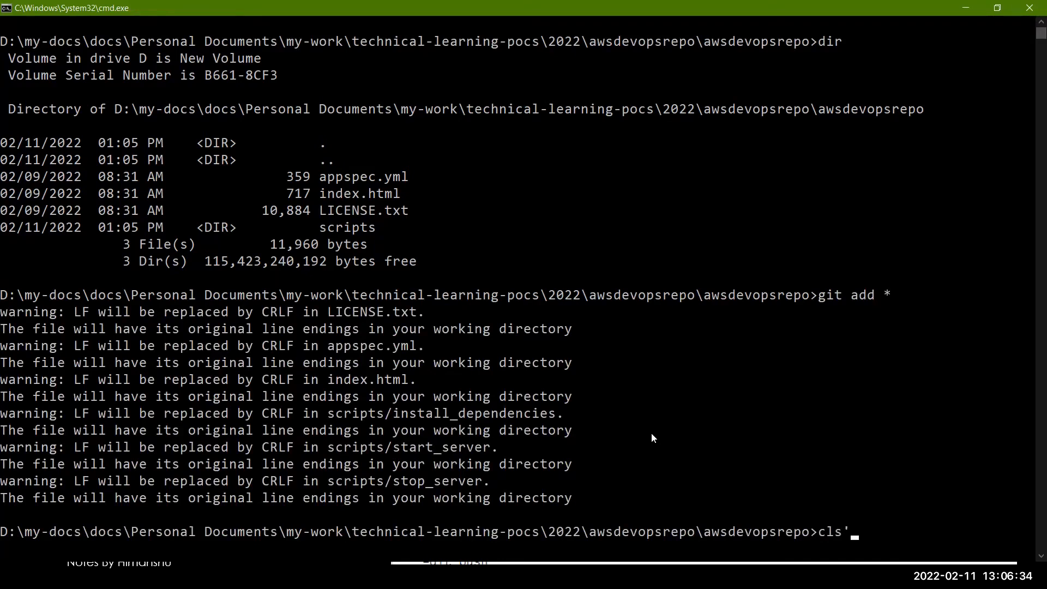
key("BackSpace")
key("Return")
Copy the commit command from Step 3 of the Project 1 Steps notes and run git commit -m "first commit" in the command prompt.
key("alt+Tab")
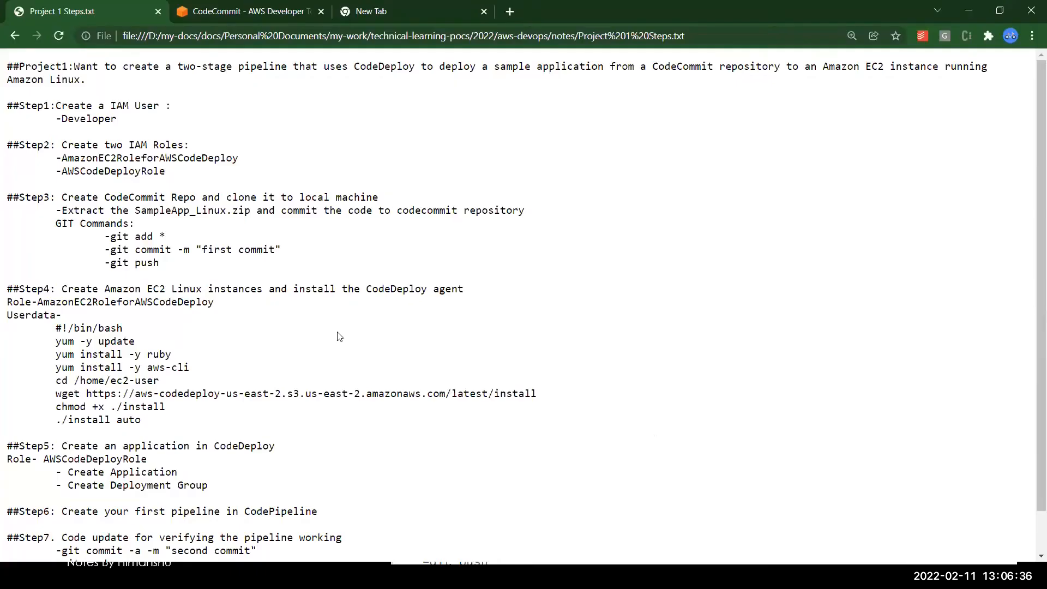
left_click_drag(111, 251, 291, 253)
key("ctrl+c")
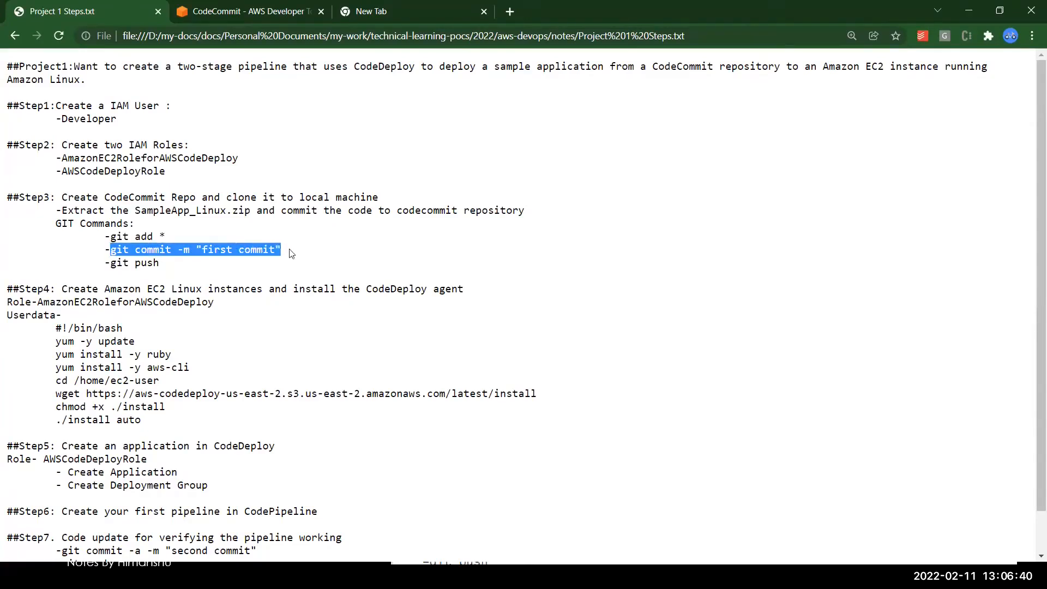
key("alt+Tab")
key("ctrl+v")
key("Return")
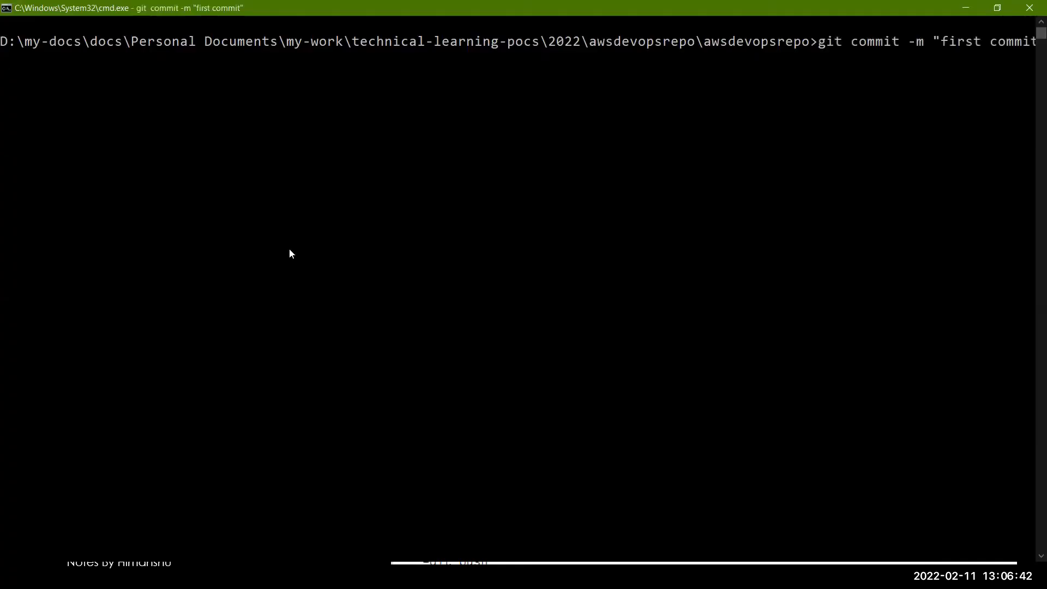
Push the commit to the CodeCommit repository with git push.
key("alt+Tab")
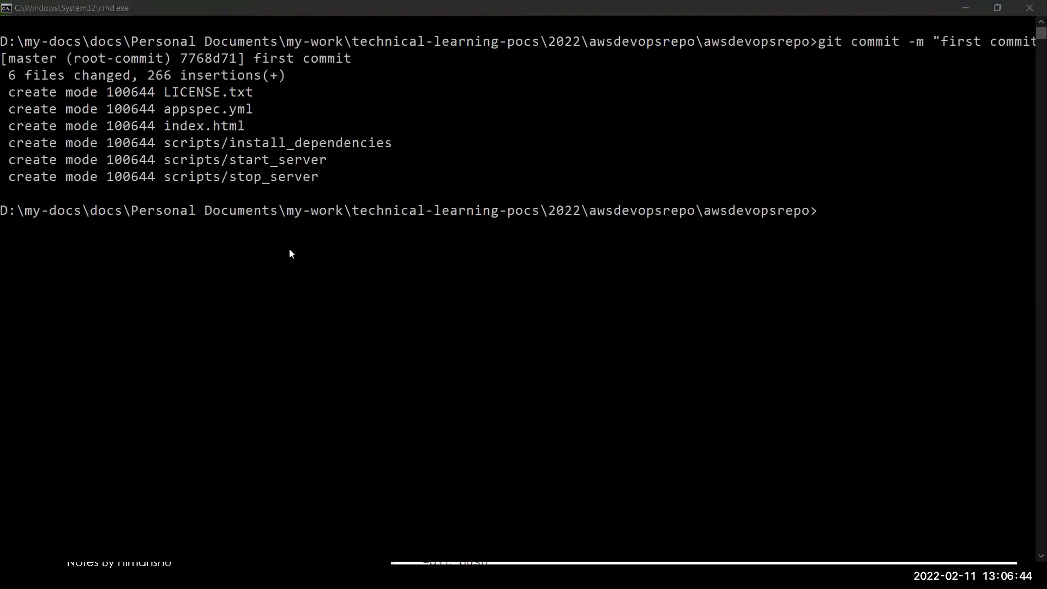
key("alt+Tab")
type("git")
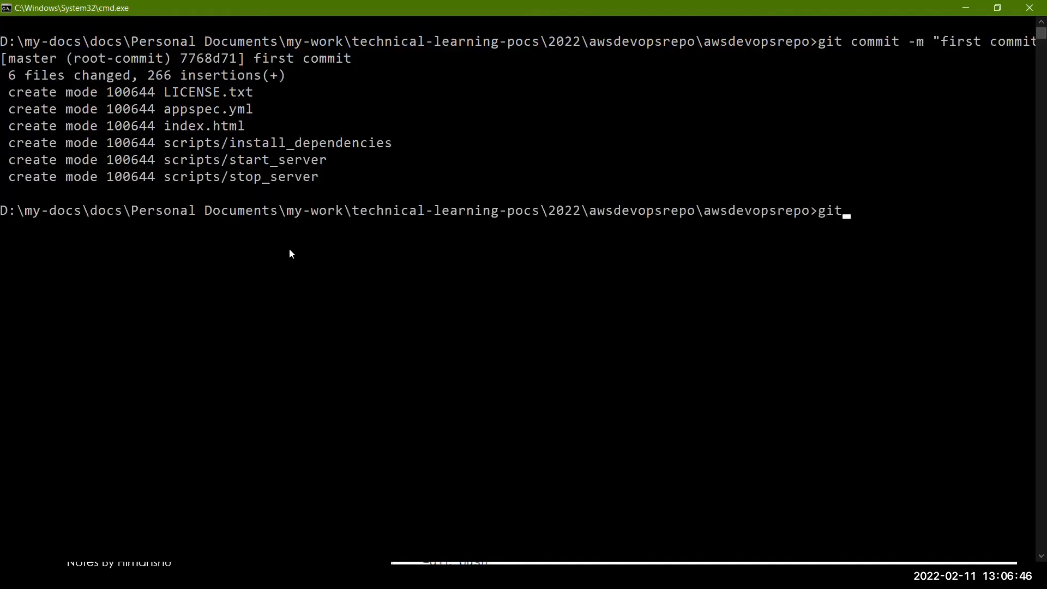
type(" push")
key("Return")
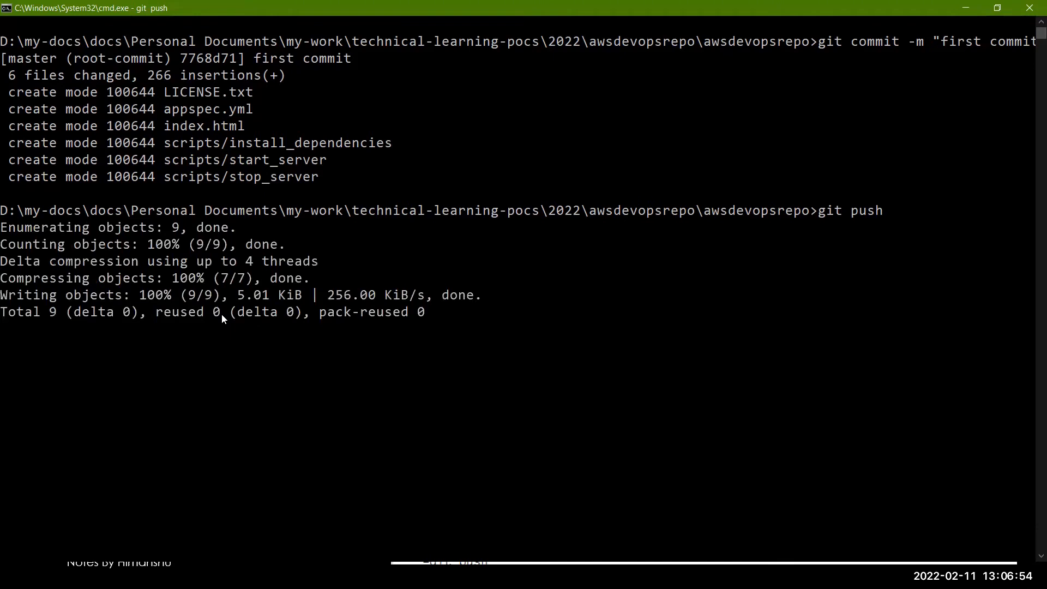
Open awsdevopsrepo from the CodeCommit repositories list in the browser and view its index.html.
key("alt+Tab")
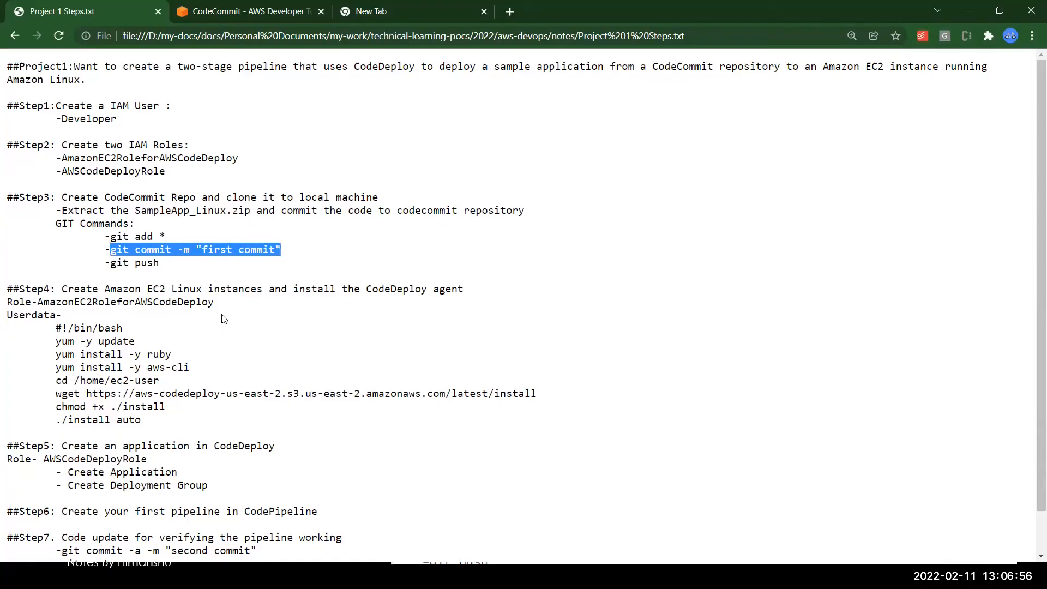
left_click(236, 12)
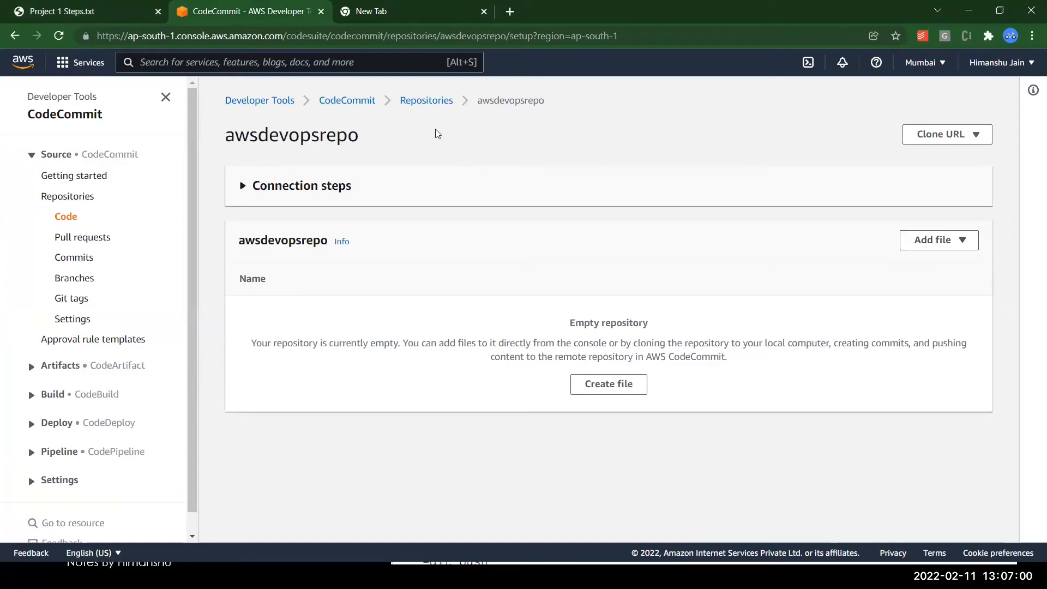
left_click(426, 100)
left_click(442, 138)
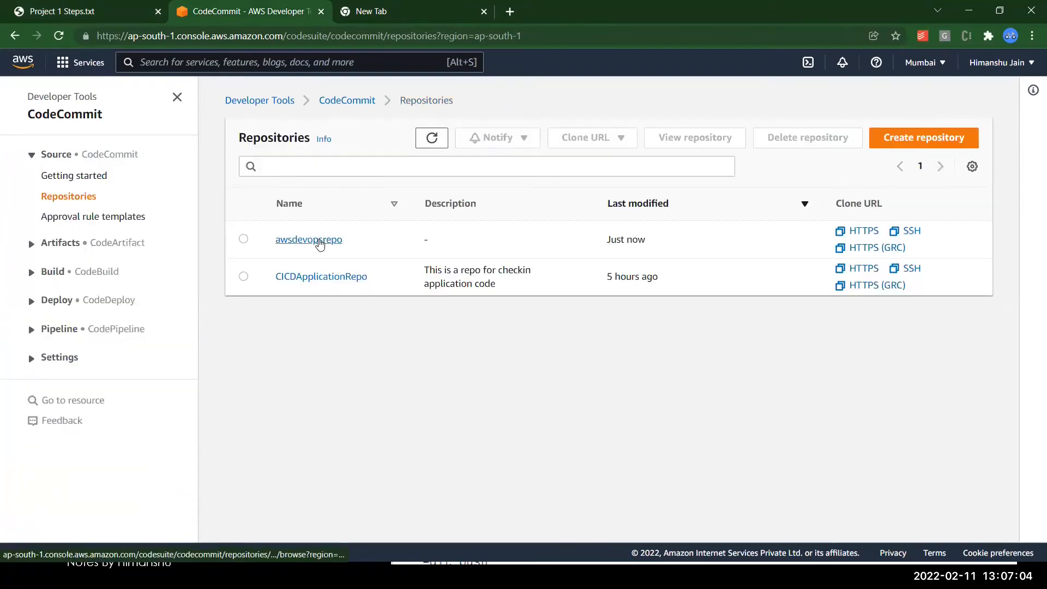
left_click(321, 241)
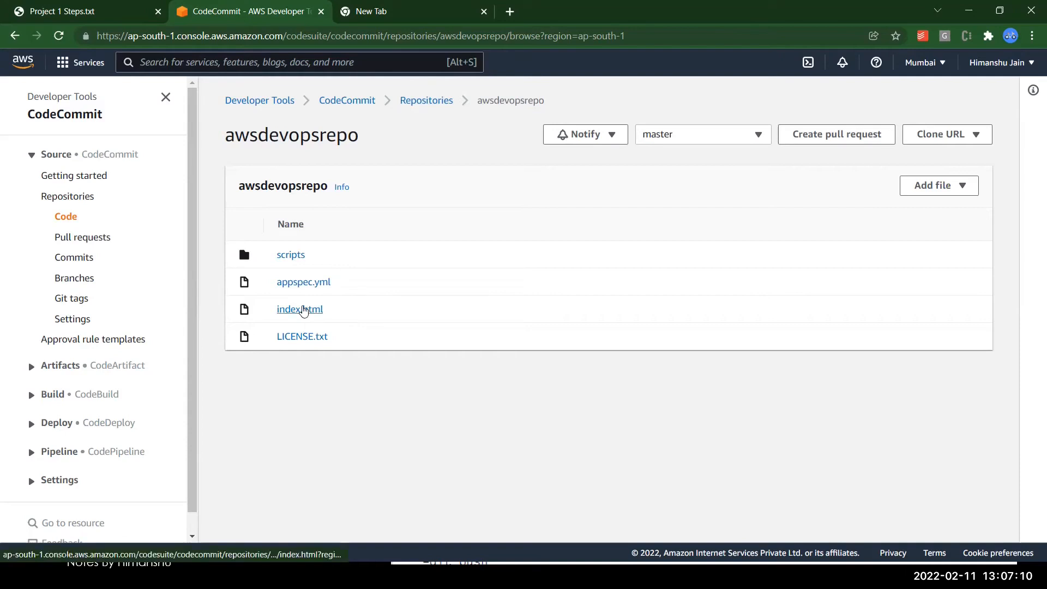
left_click(301, 309)
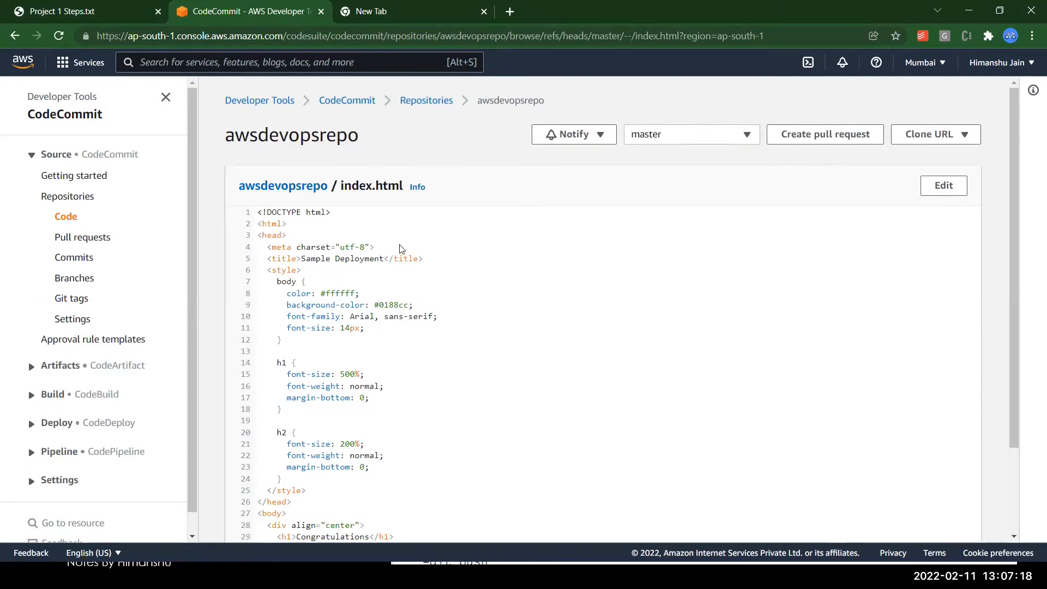
Return to the CodeCommit repositories list and review the Step 4 EC2 instance instructions in the Project 1 Steps notes.
left_click(427, 100)
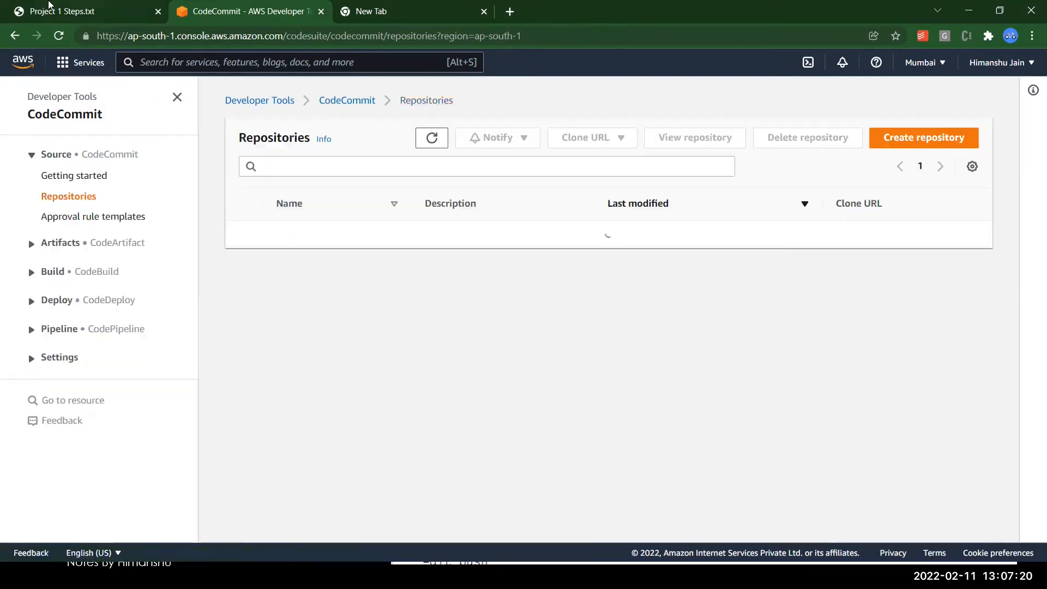
left_click(49, 4)
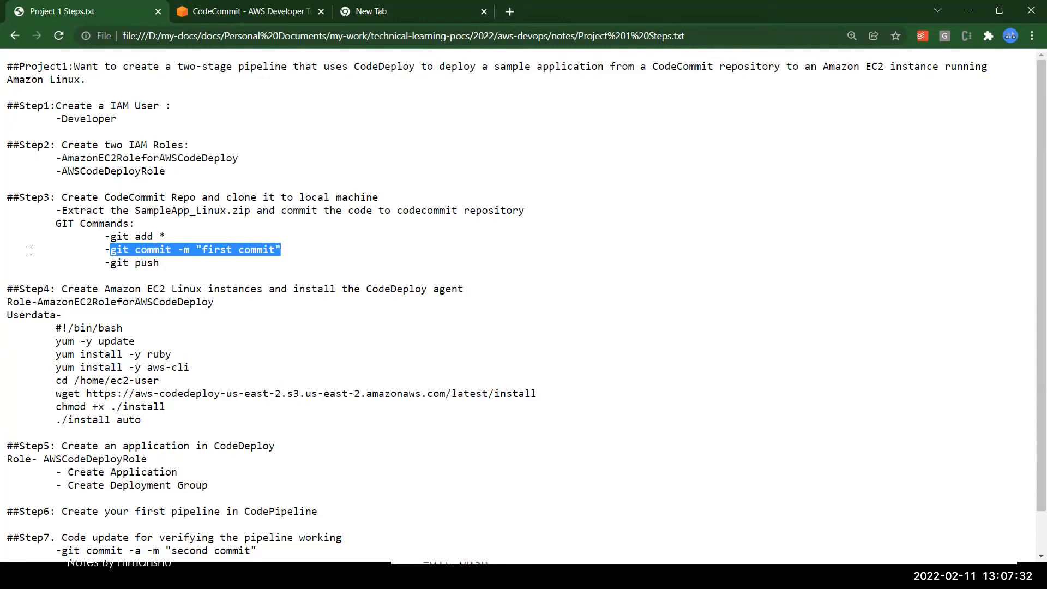
double_click(156, 288)
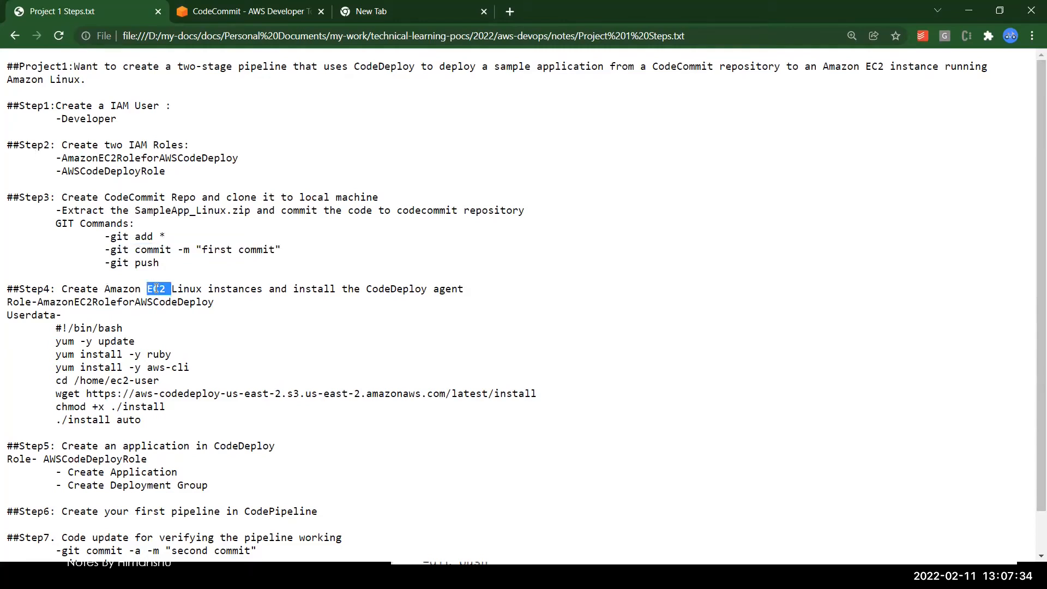
double_click(392, 282)
key("alt+Tab")
key("alt+Tab")
Find the EC2 service in the AWS console and start the launch instance wizard.
left_click(251, 13)
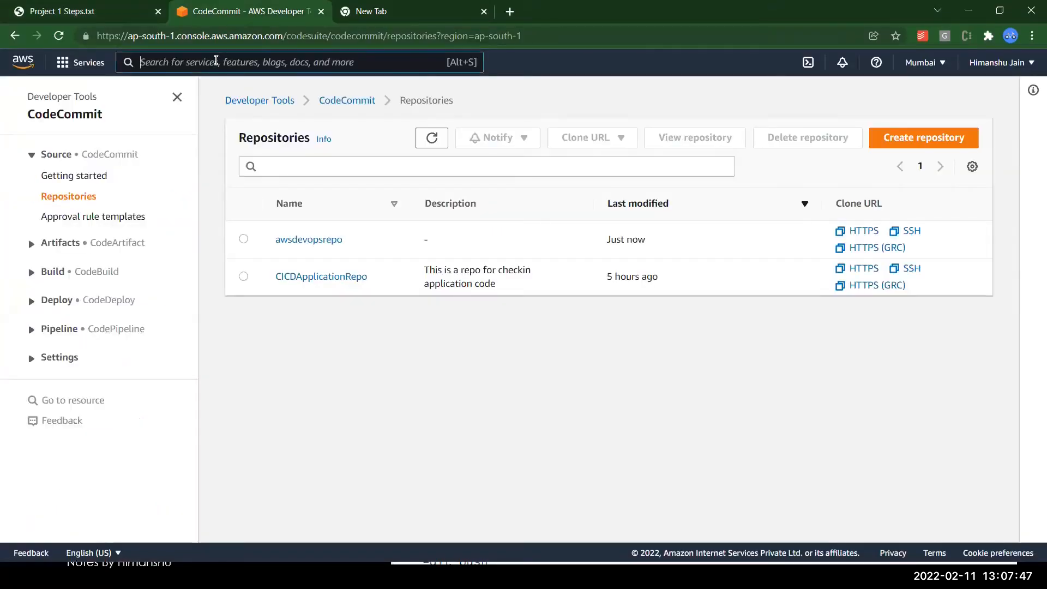
left_click(216, 61)
type("ec2")
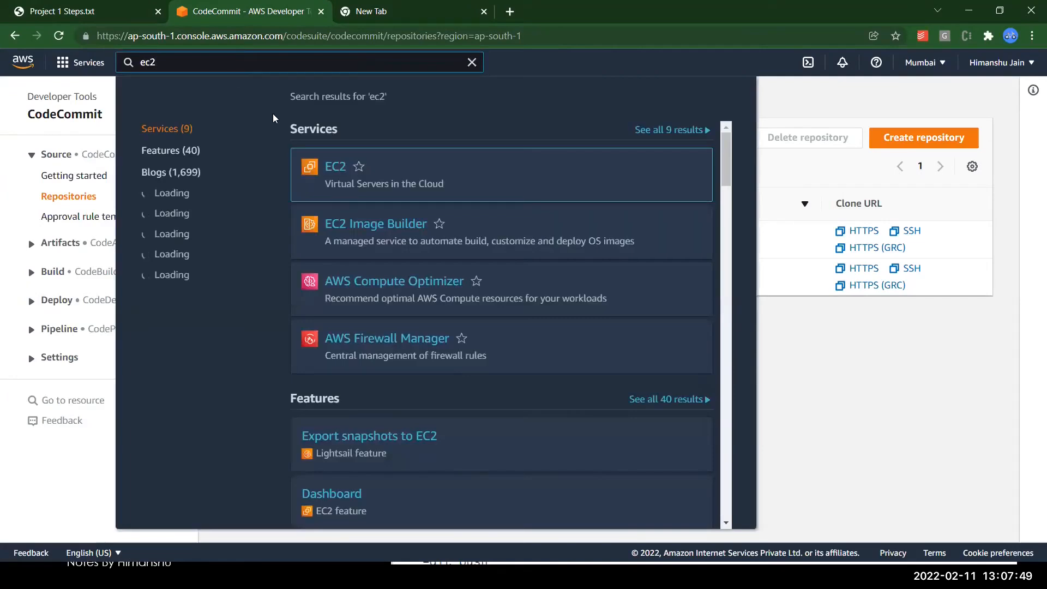
left_click(334, 170)
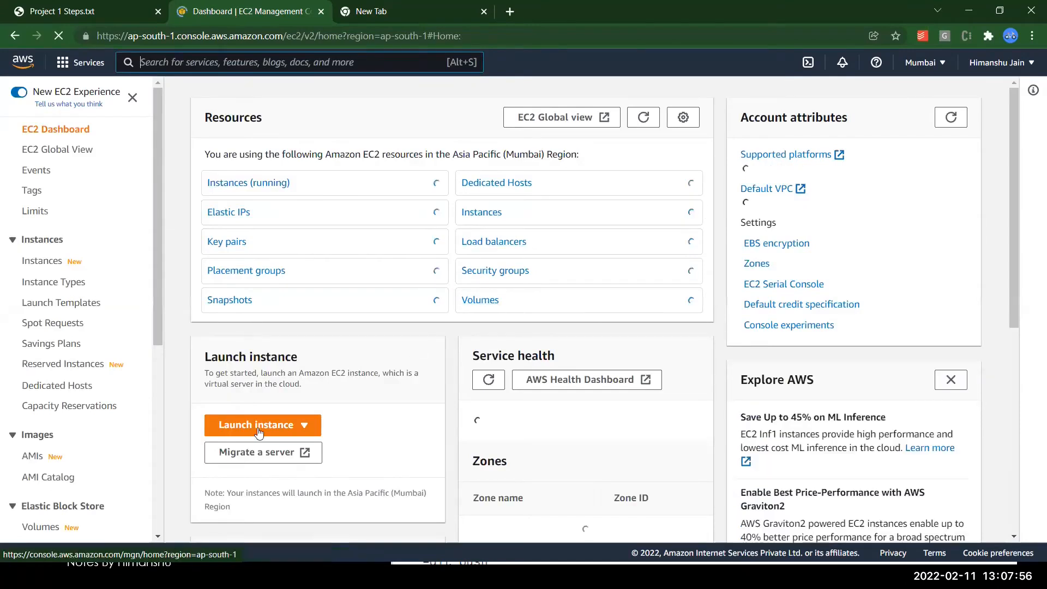
left_click(259, 432)
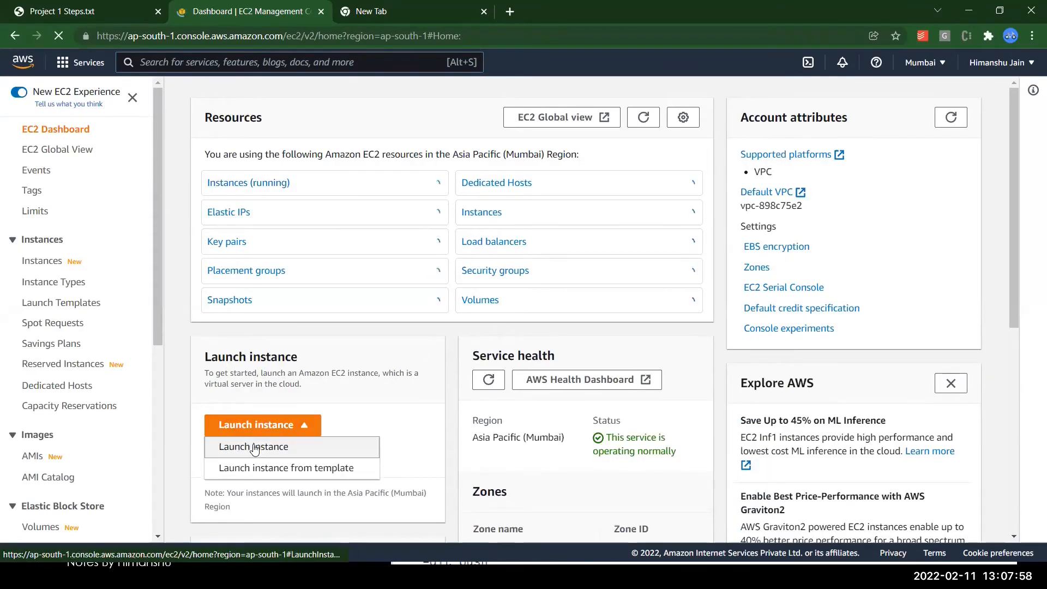
left_click(254, 448)
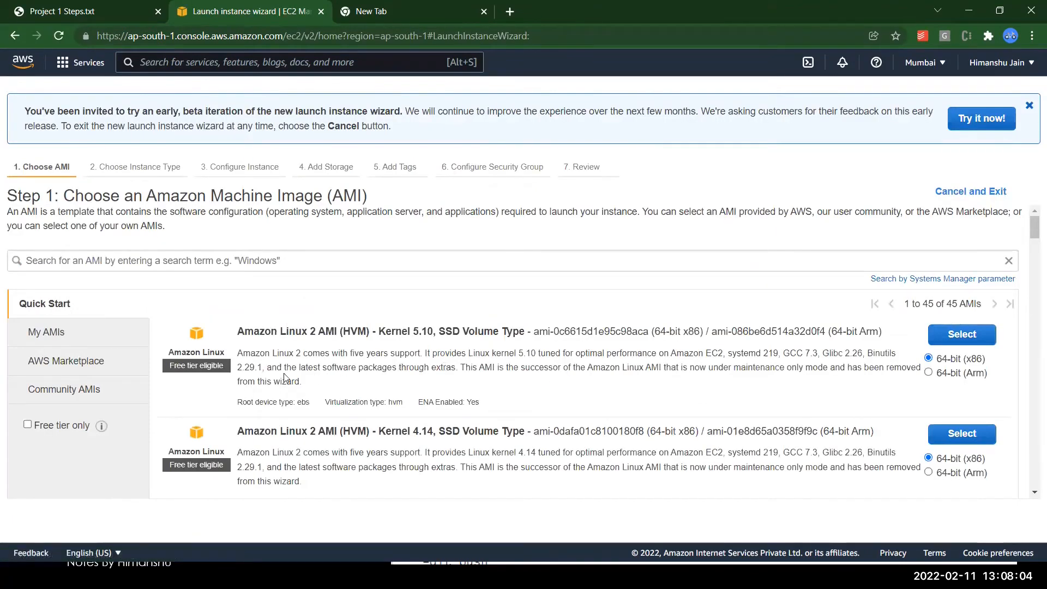
Limit the AMIs to free tier, choose Amazon Linux 2 AMI (HVM) - Kernel 5.10 64-bit (x86) and proceed with the t2.micro type to instance details.
left_click(28, 425)
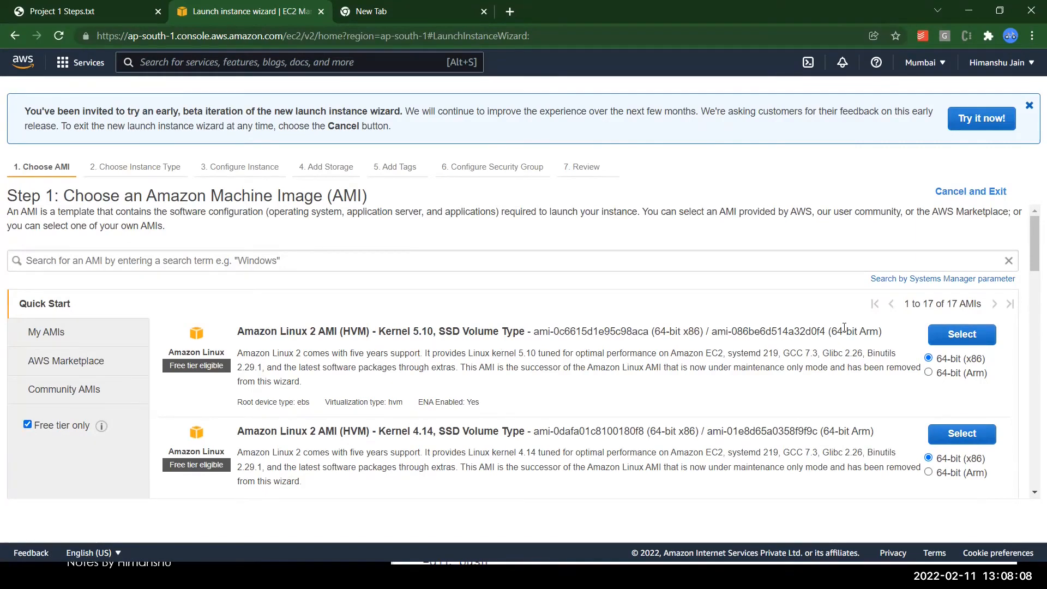
left_click(985, 336)
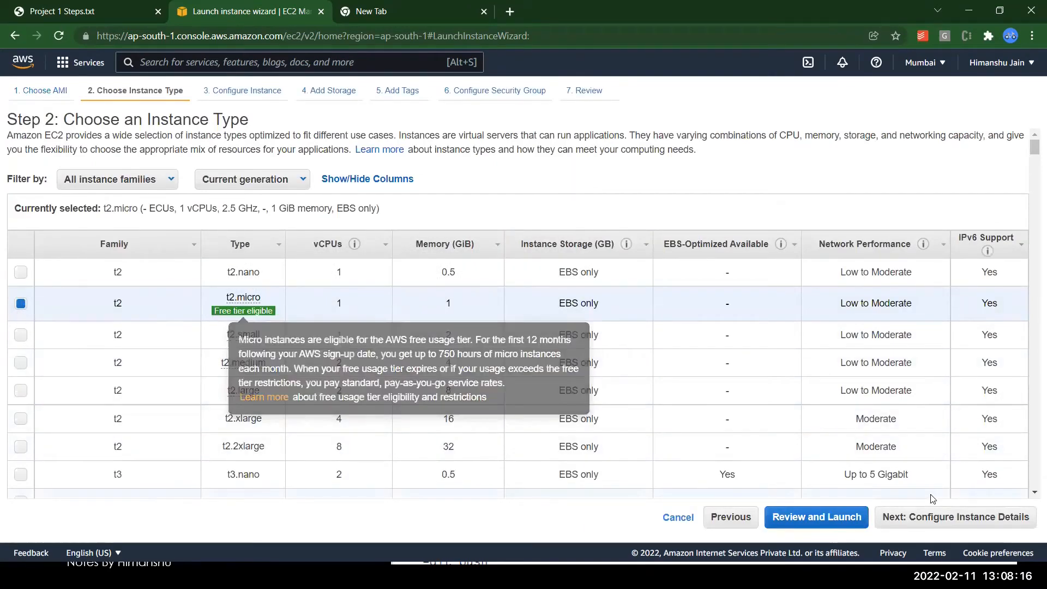
left_click(934, 516)
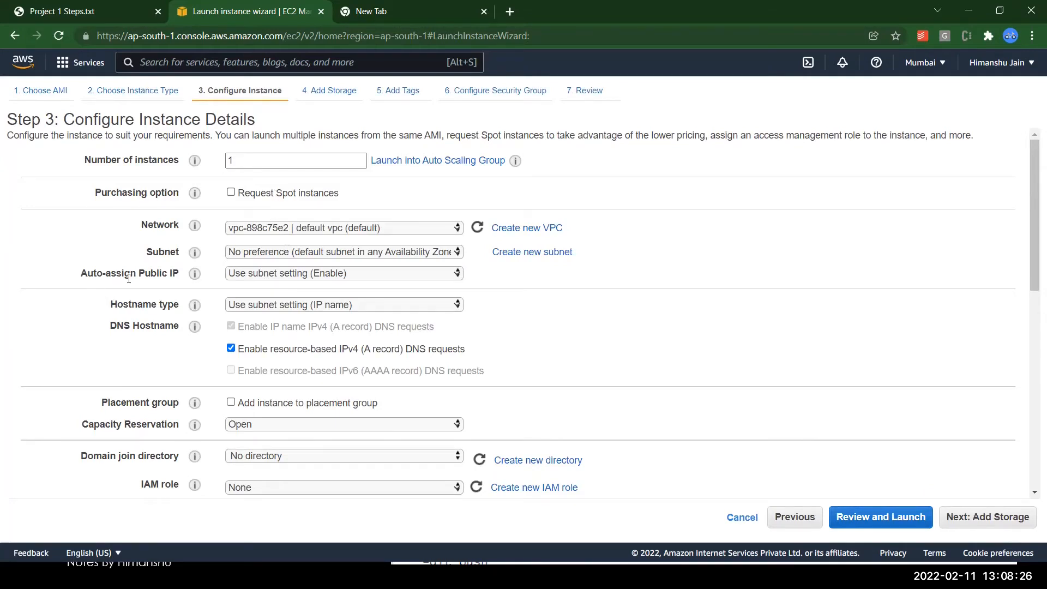
Set Auto-assign Public IP to Enable and assign the IAM role ec2role-10thfeb to the instance.
left_click(236, 275)
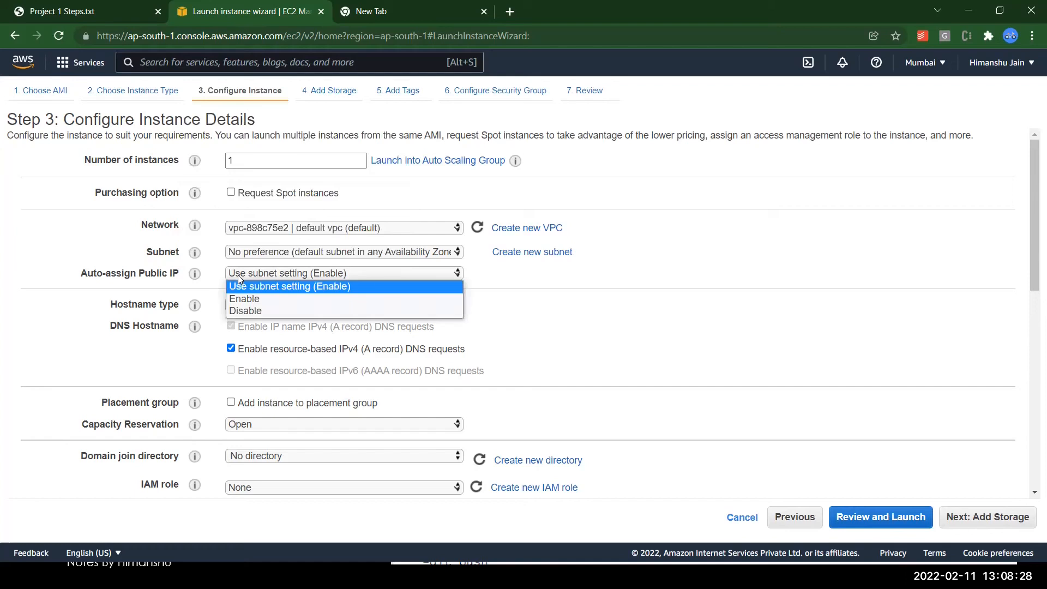
left_click(235, 299)
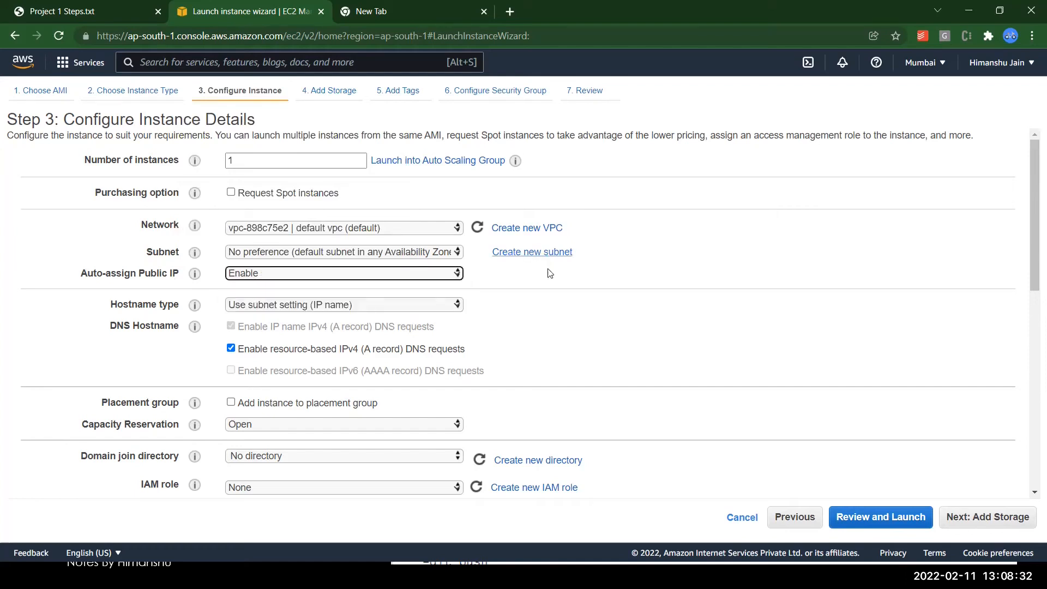
left_click(545, 304)
scroll(547, 305, "down", 1)
scroll(547, 305, "down", 4)
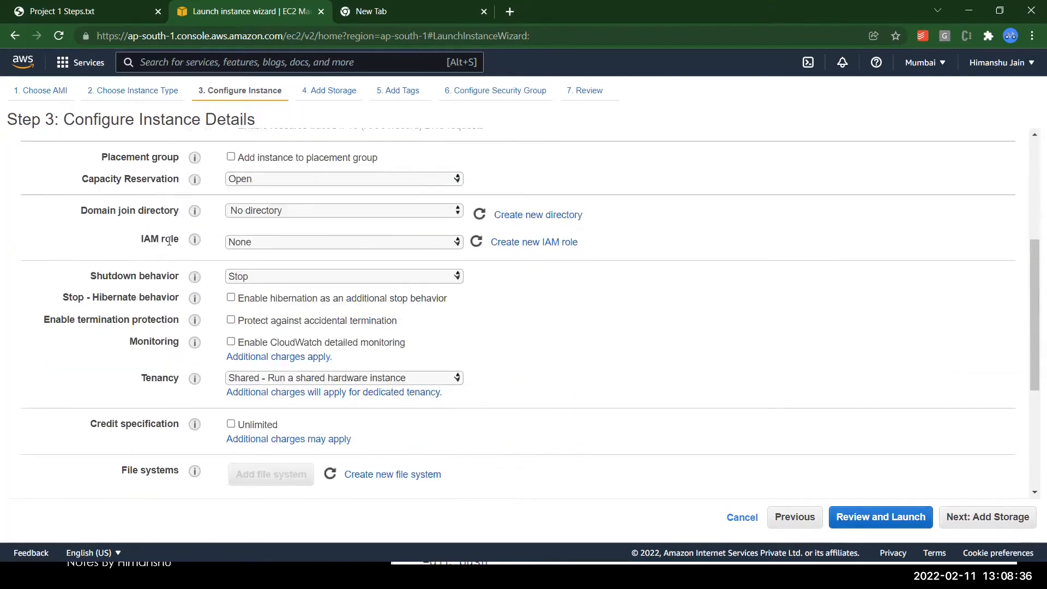
left_click(234, 244)
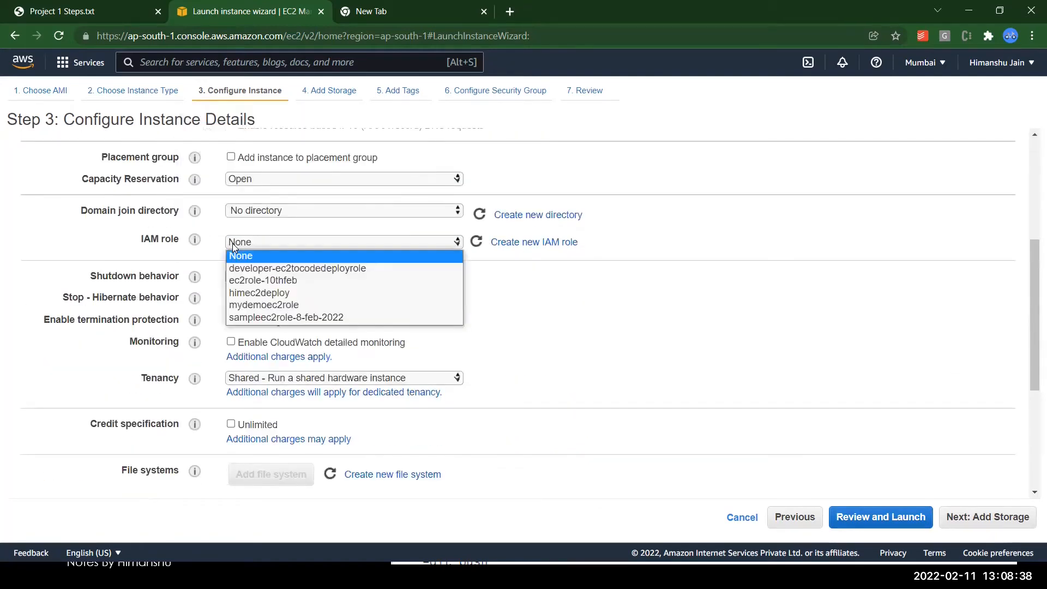
left_click(290, 280)
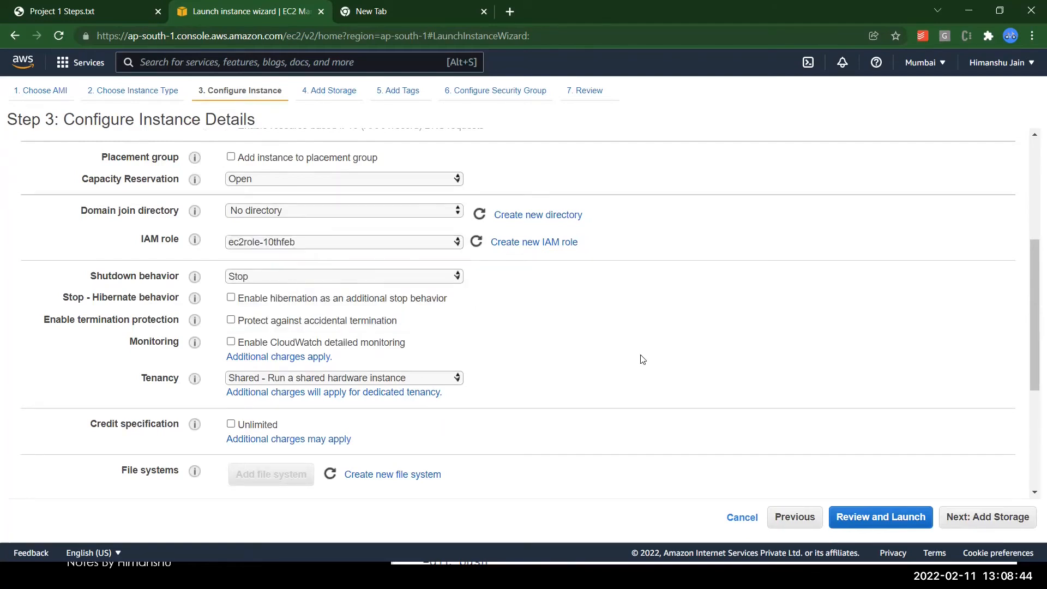
Activate the instance's User data text entry and select the Step 4 Userdata script, from #!/bin/bash to ./install auto, in the Project 1 Steps notes.
scroll(643, 359, "down", 5)
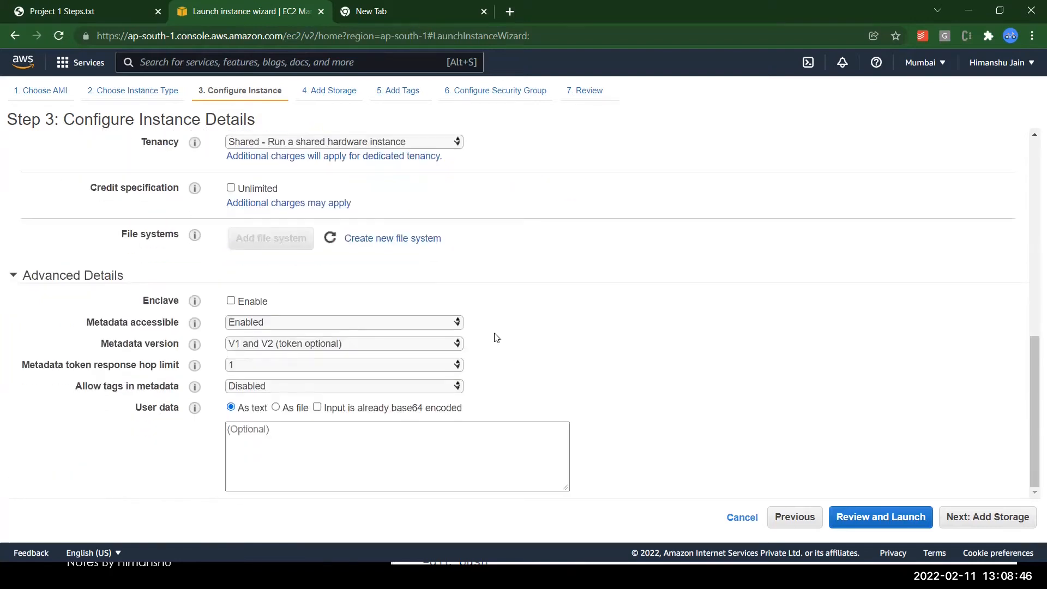
left_click(232, 462)
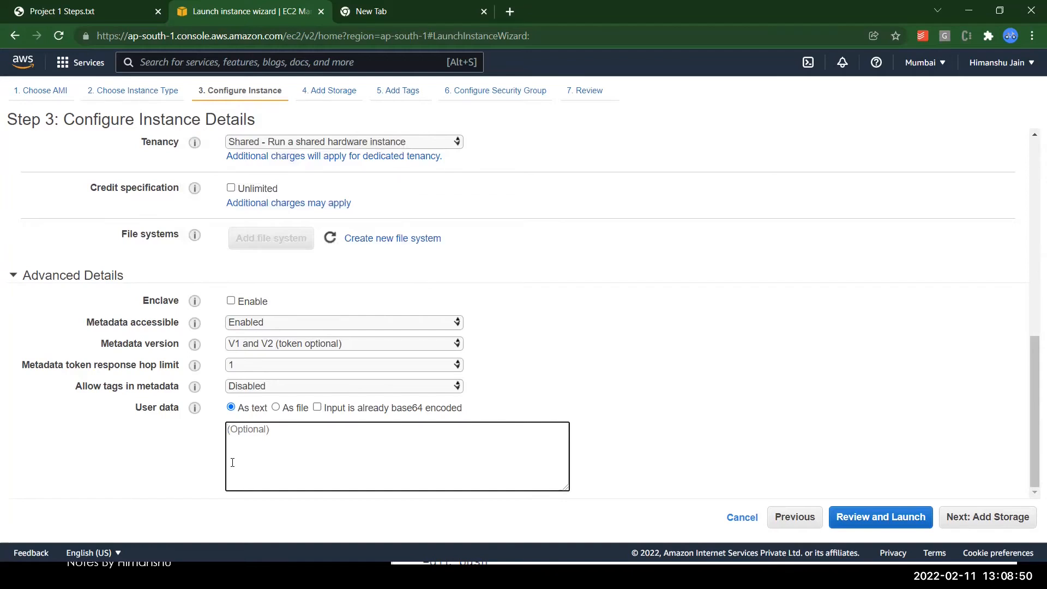
left_click(56, 5)
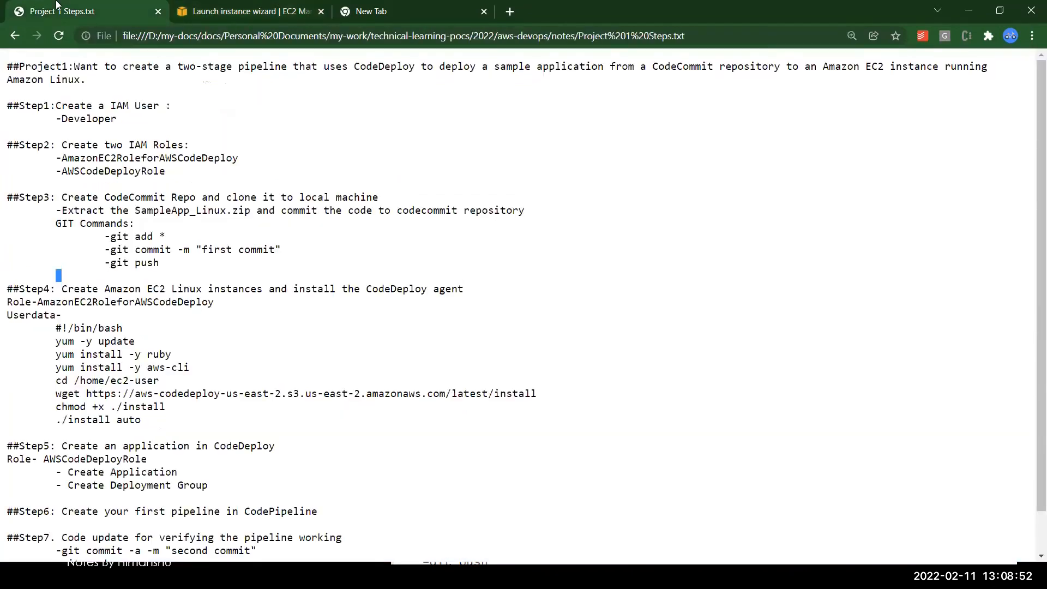
left_click_drag(142, 421, 26, 333)
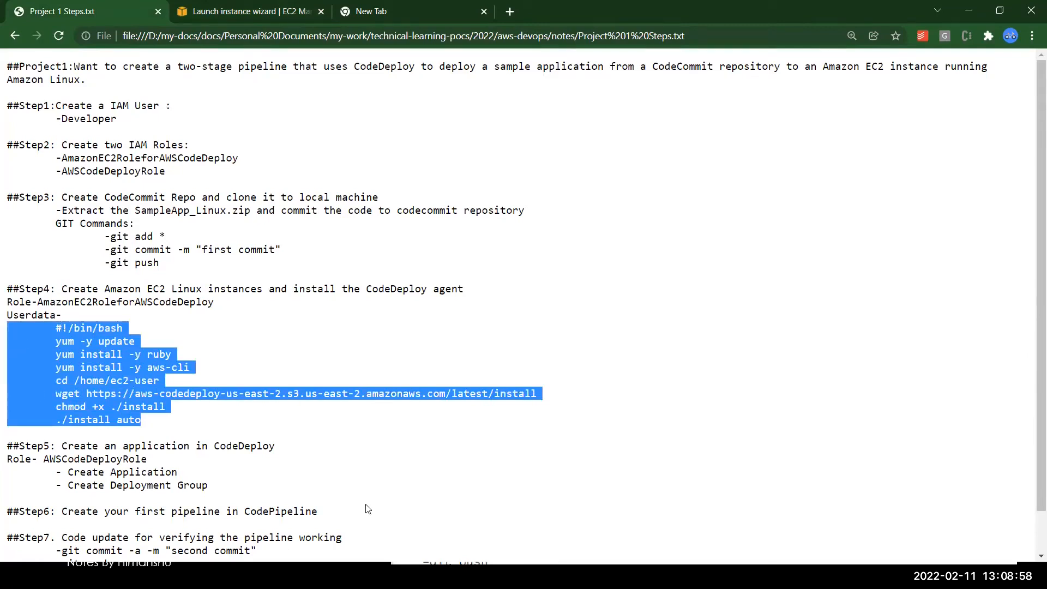
Switch to Notepad++ and paste the Step 4 Userdata script into a new blank file.
key("alt+Tab")
key("alt+Tab")
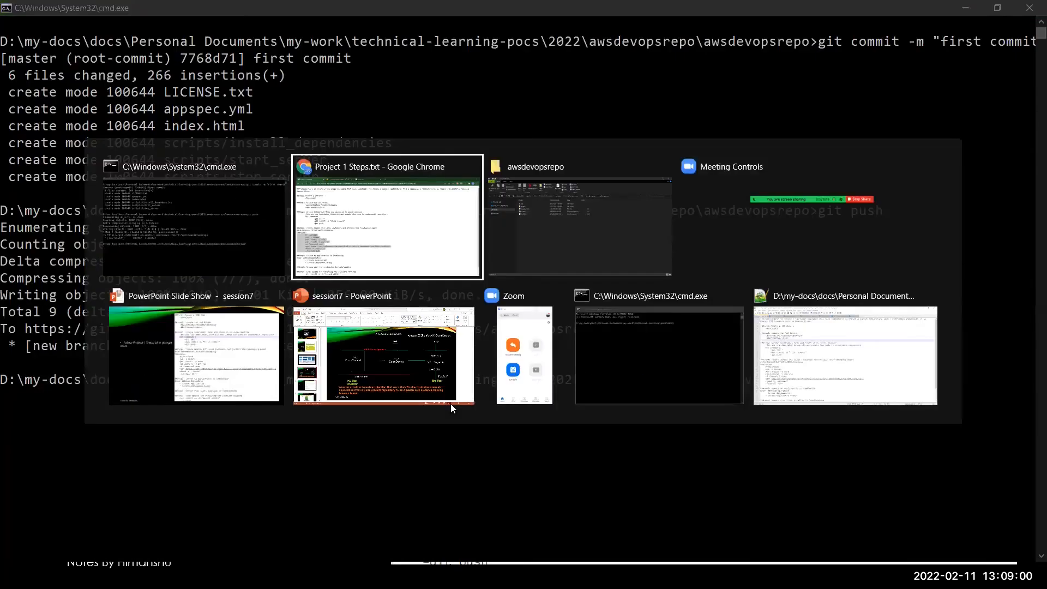
key("alt+Tab")
key("alt+Tab")
key("alt+shift+Tab")
key("alt+shift+Tab")
key("alt+shift+Tab")
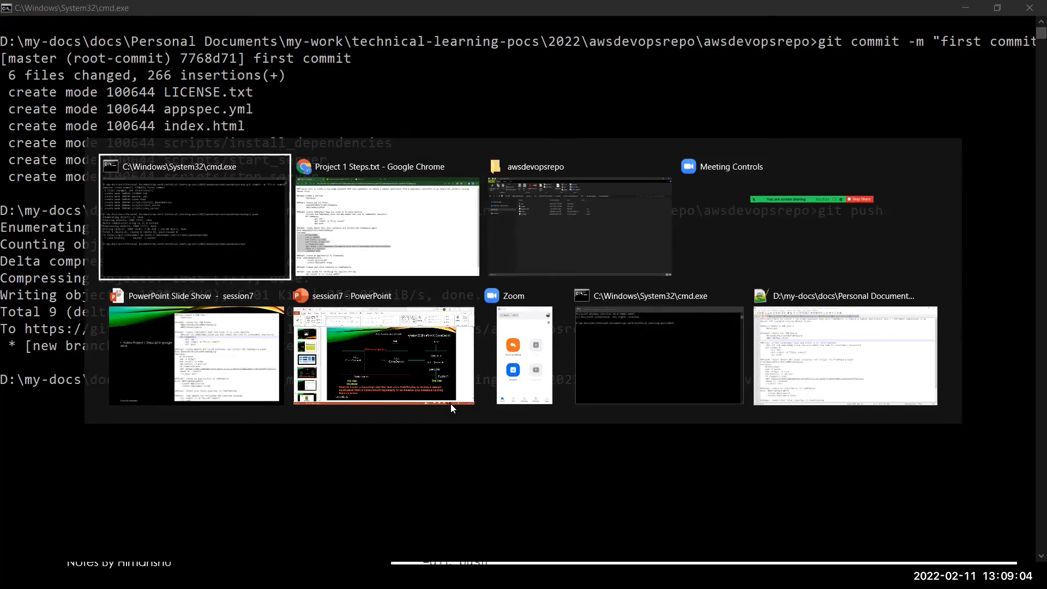
key("alt+Tab")
key("alt+Tab")
key("alt+Tab")
key("alt+Tab")
key("alt+Tab")
key("alt+Tab")
key("alt+Tab")
key("alt+Tab")
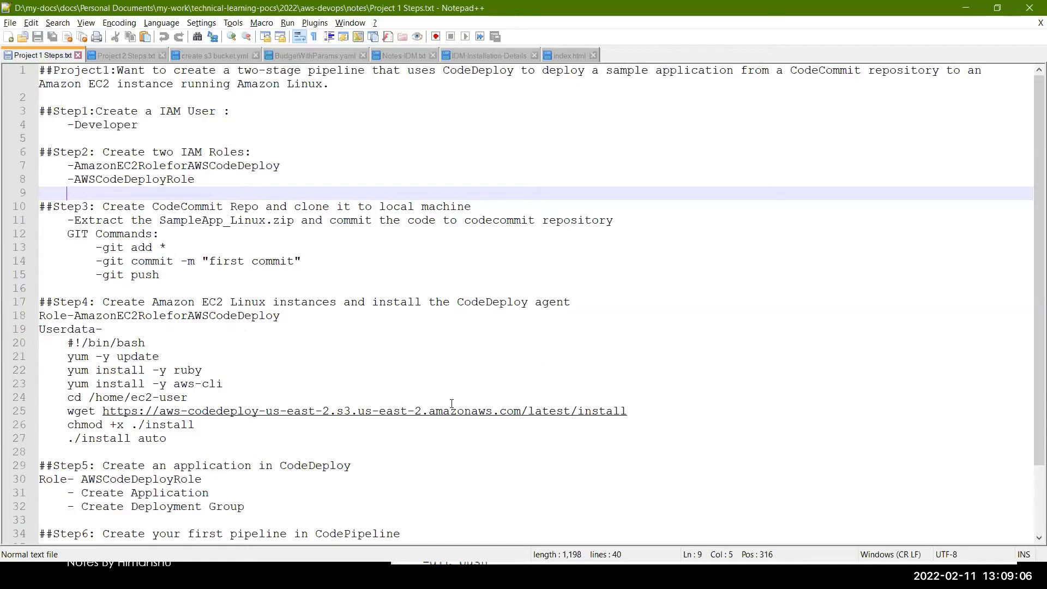
key("ctrl+n")
type("#!/bin/bash \tyum -y update \tyum install -y ruby \tyum install -y aws-cli \tcd /home/ec2-user \twget https://aws-codedeploy-us-east-2.s3.us-east-2.amazonaws.com/latest/install \tchmod +x ./install \t./install auto")
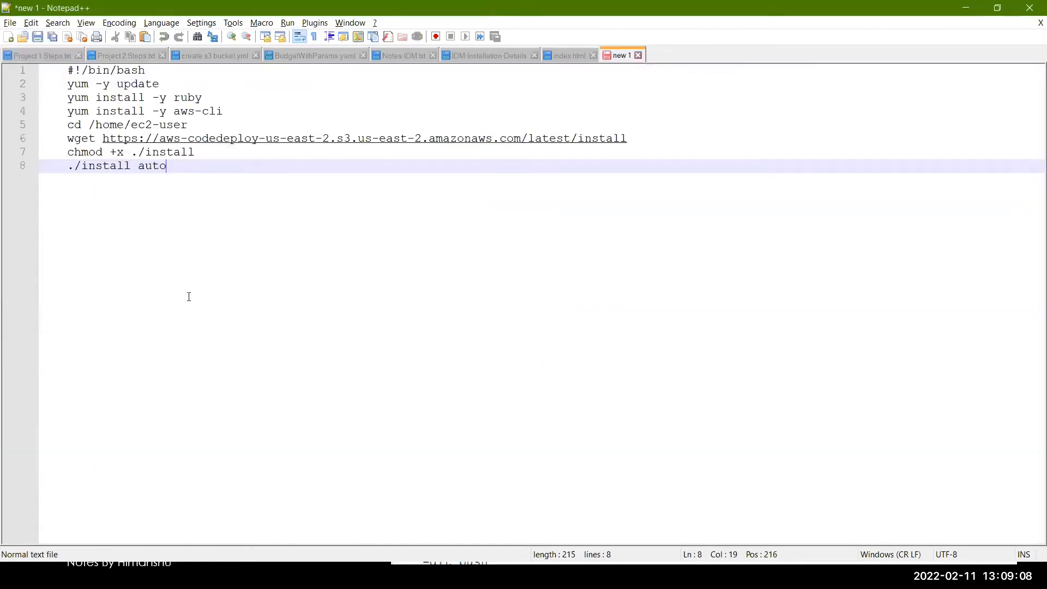
Remove the leading indentation from the lines of the pasted script, from #!/bin/bash down to ./install auto.
left_click(66, 72)
key("BackSpace")
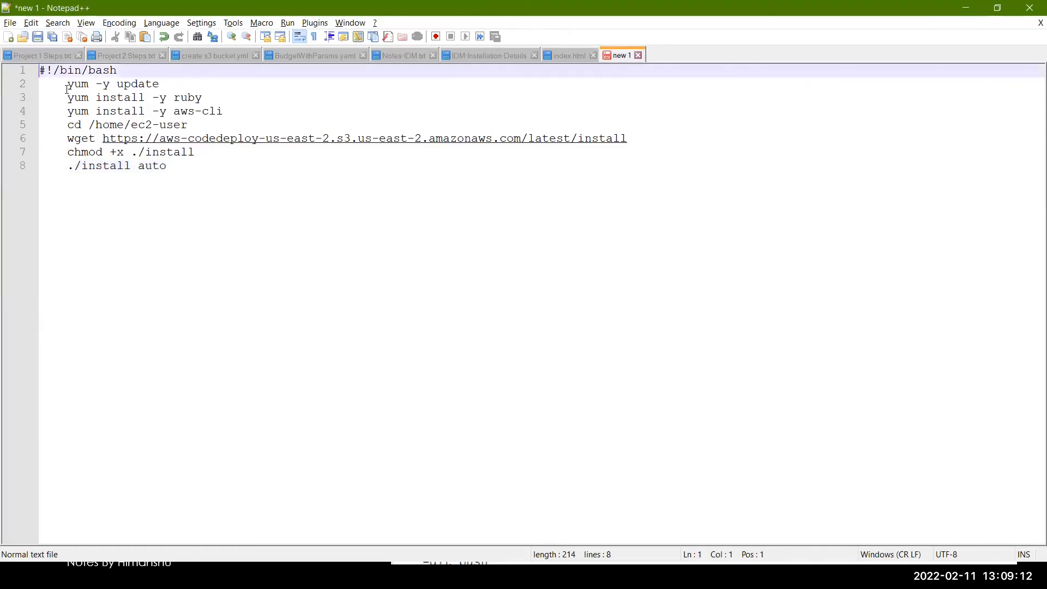
left_click(67, 87)
key("BackSpace")
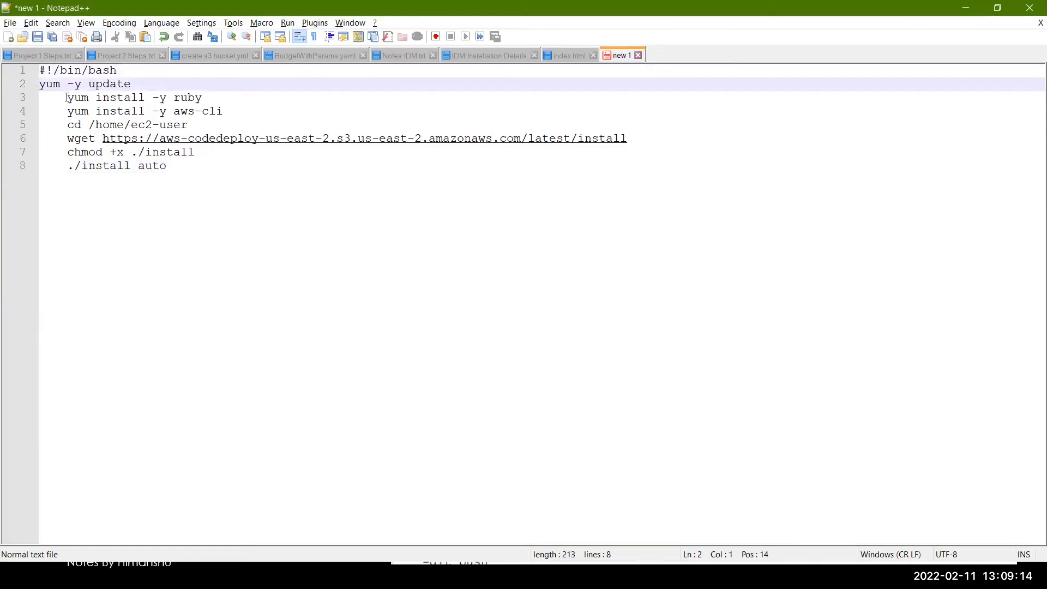
key("BackSpace")
left_click(66, 98)
key("BackSpace")
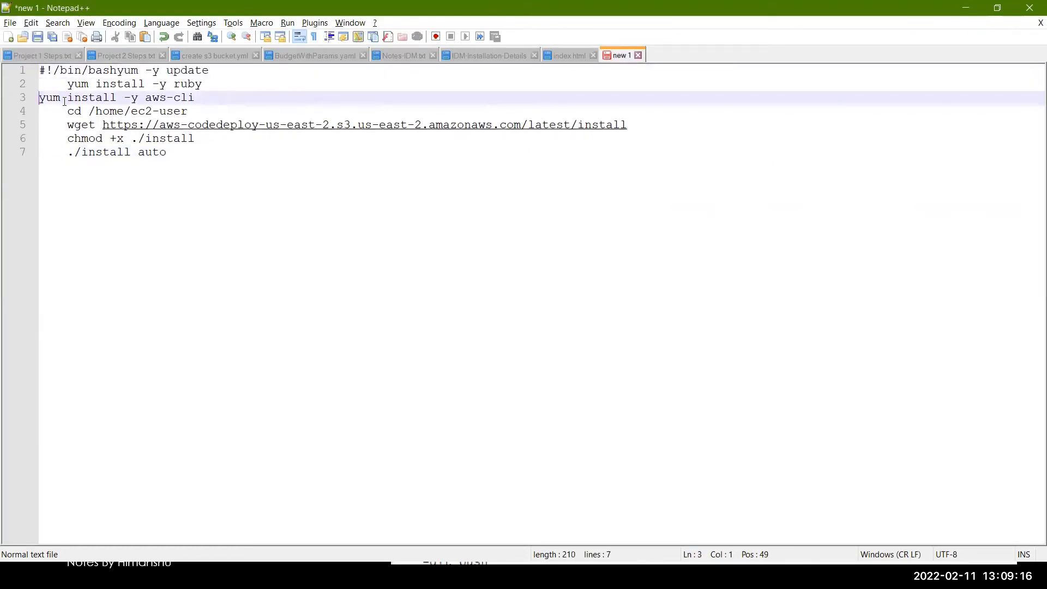
left_click(67, 87)
key("BackSpace")
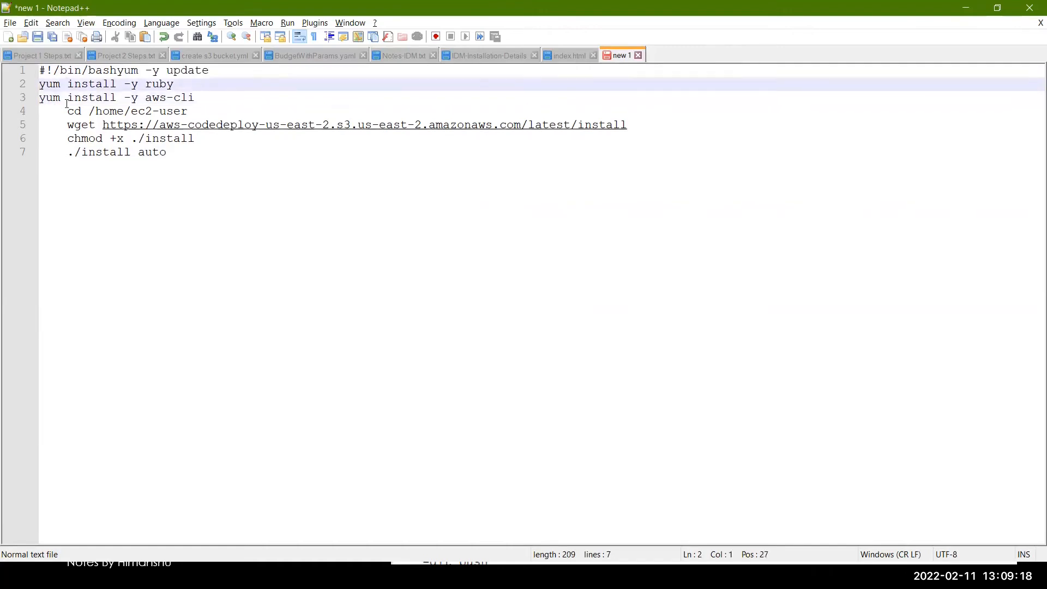
left_click(67, 112)
key("BackSpace")
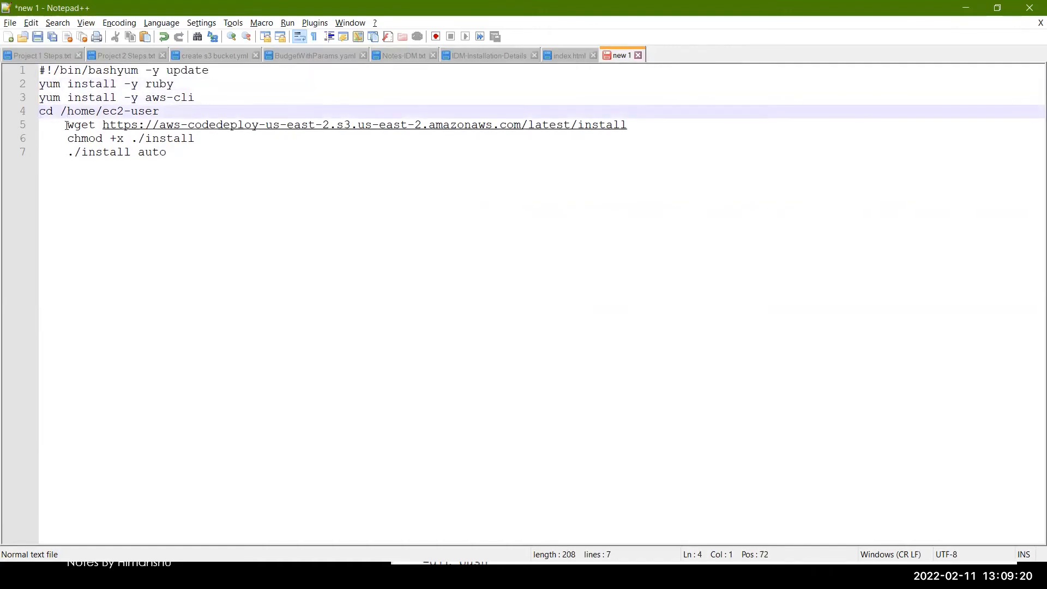
left_click(66, 126)
key("BackSpace")
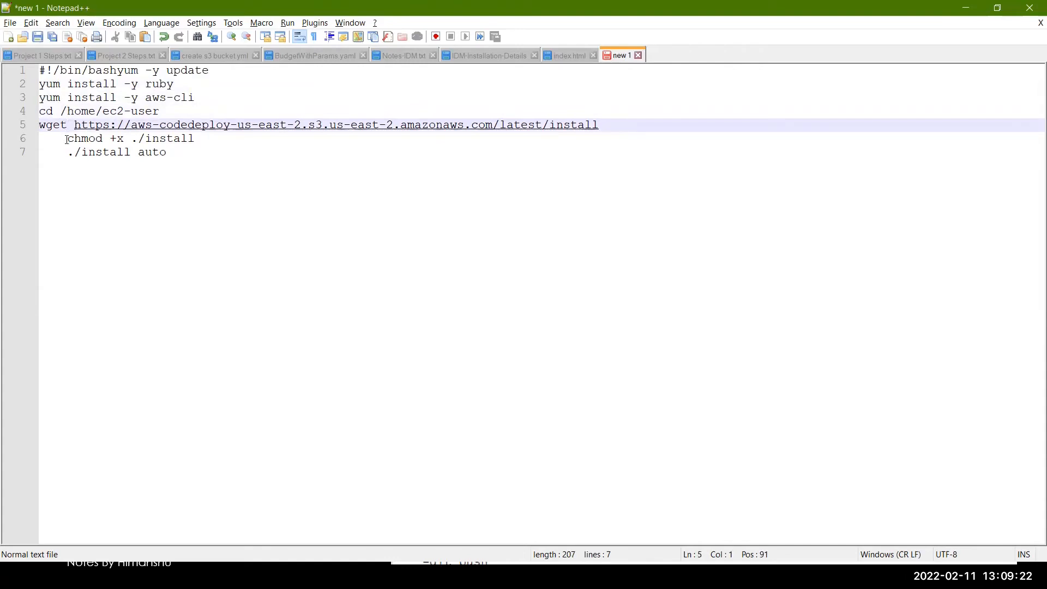
left_click(67, 140)
key("BackSpace")
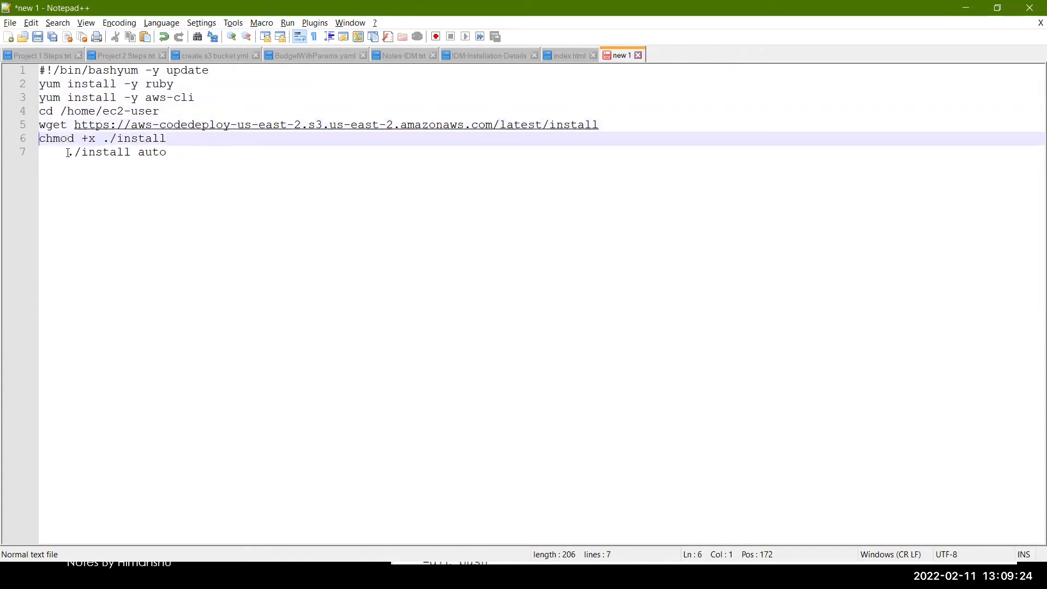
left_click(67, 153)
key("BackSpace")
Copy the whole cleaned script and paste it into the User data text box of the launch instance wizard in Chrome.
key("ctrl+a")
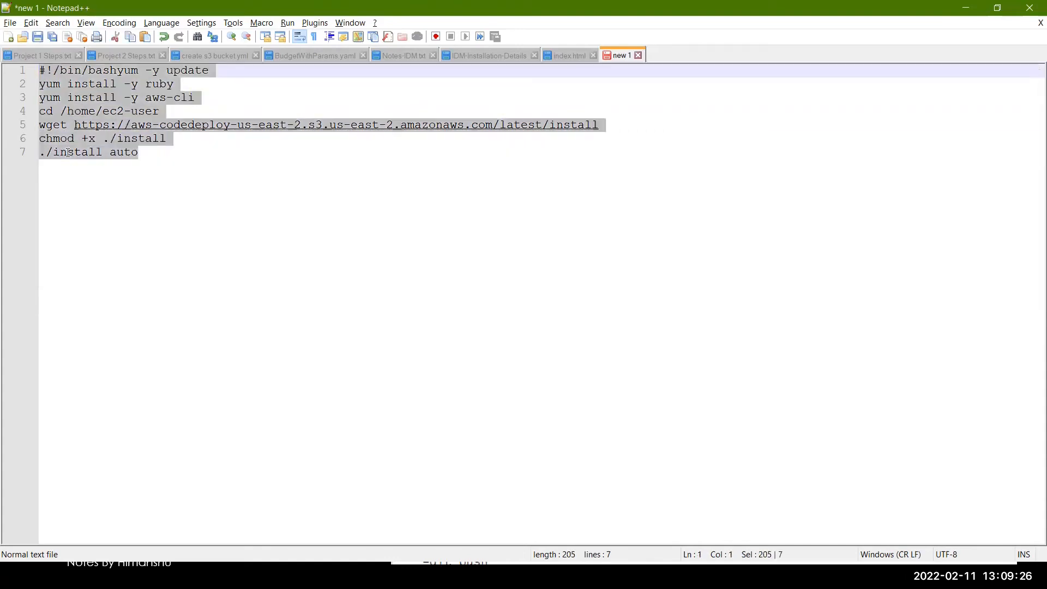
key("alt+Tab")
key("alt+Tab")
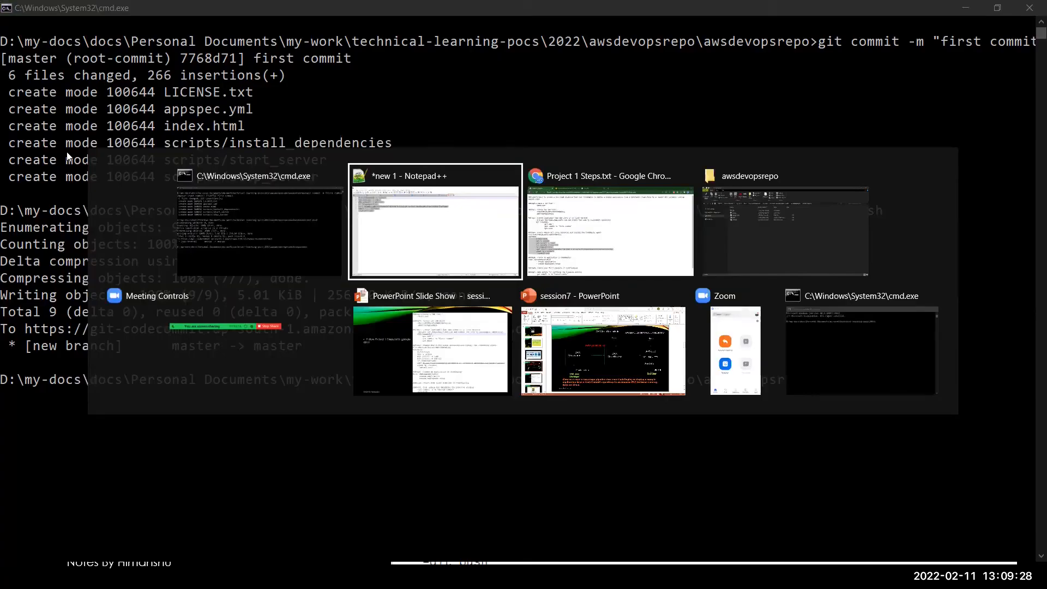
key("alt+Tab")
key("ctrl+Tab")
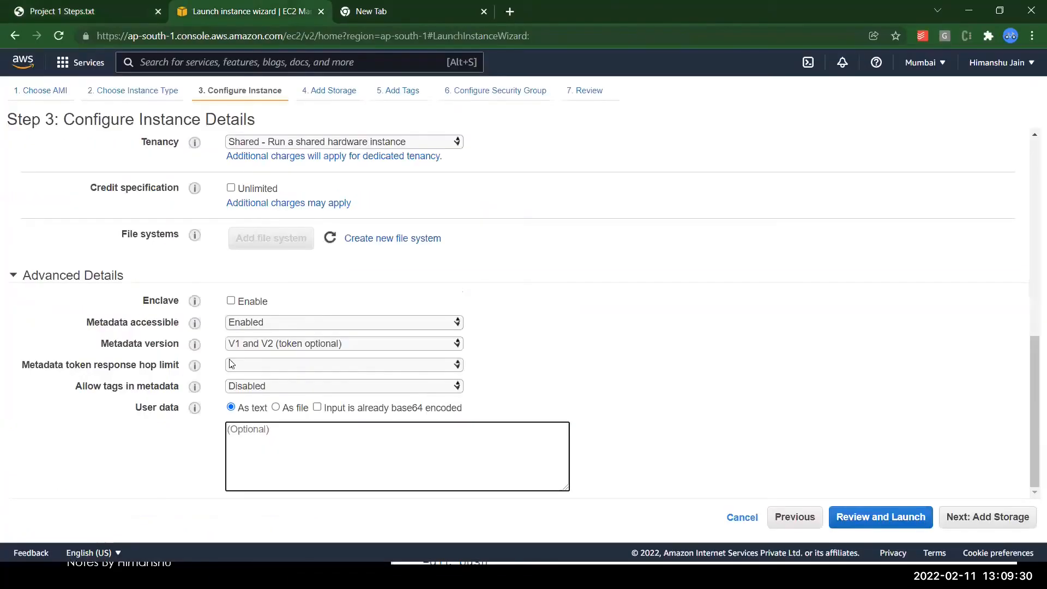
key("ctrl+v")
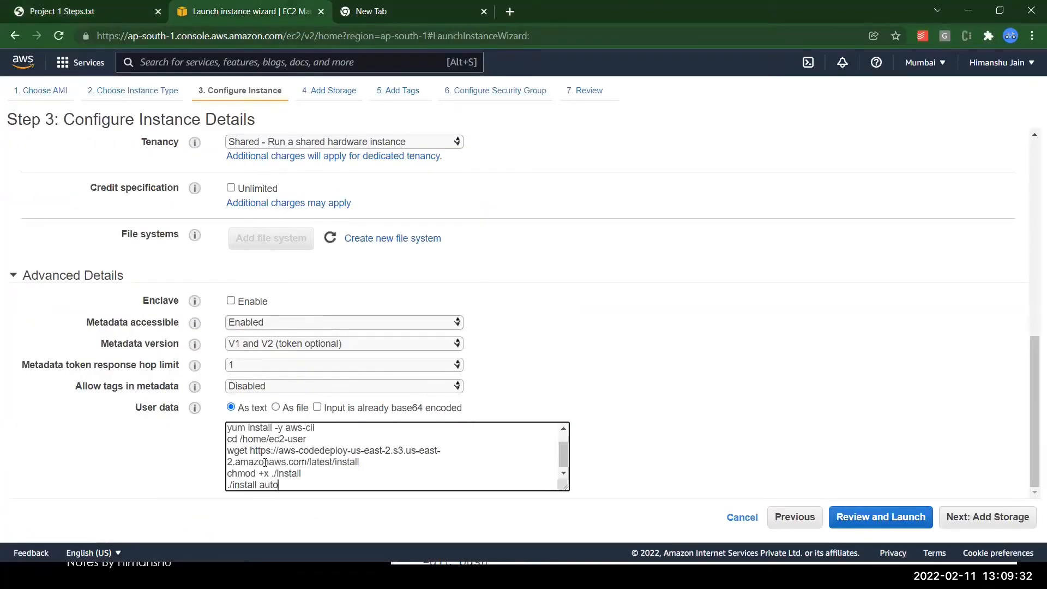
Keep the default storage and add a tag with key Name and value First Pipeline to the instance.
left_click(976, 516)
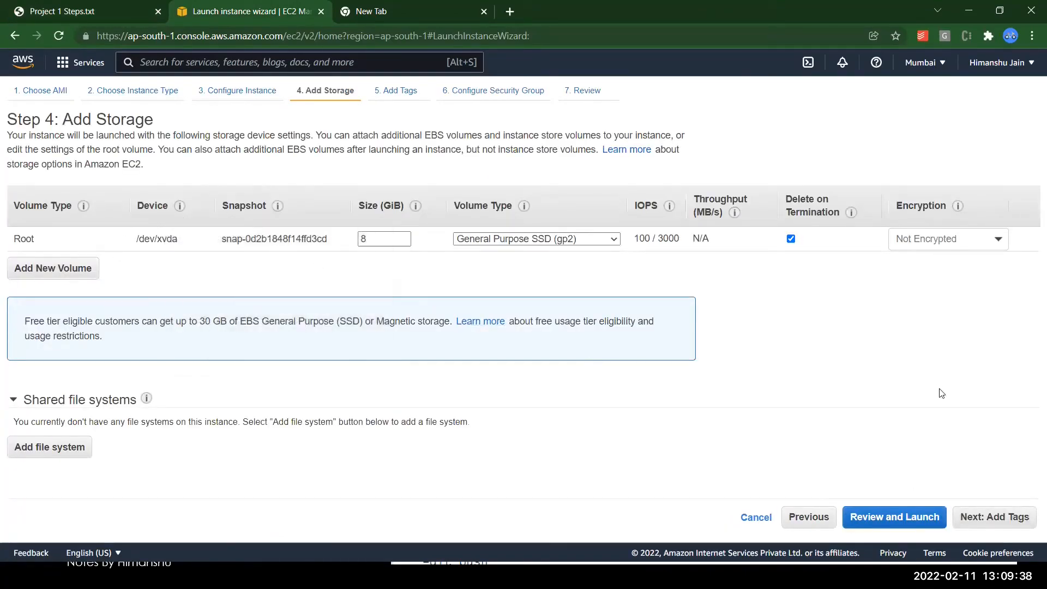
left_click(988, 519)
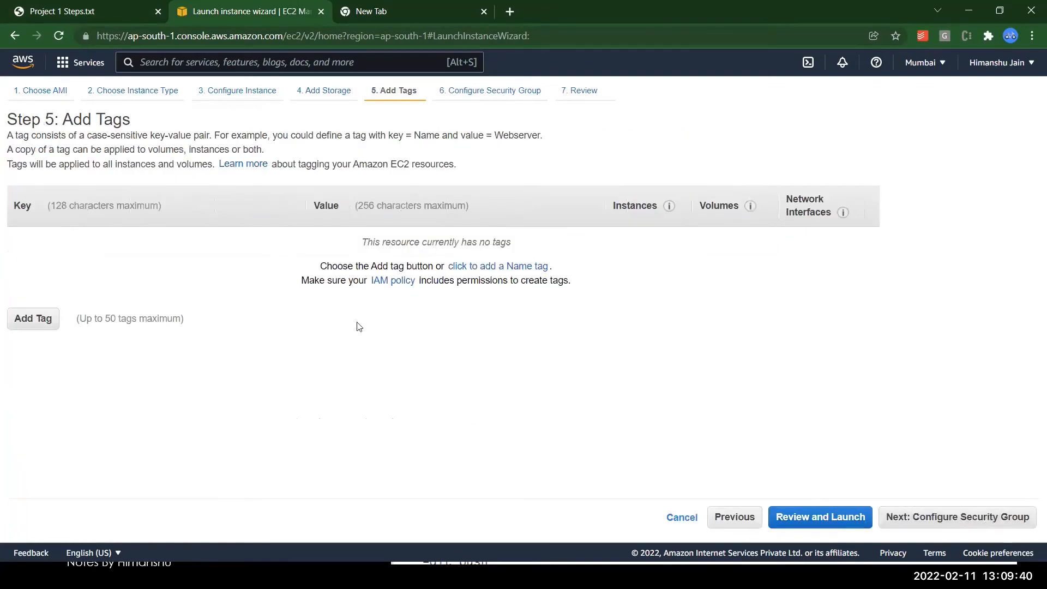
left_click(19, 323)
type("Name")
key("Tab")
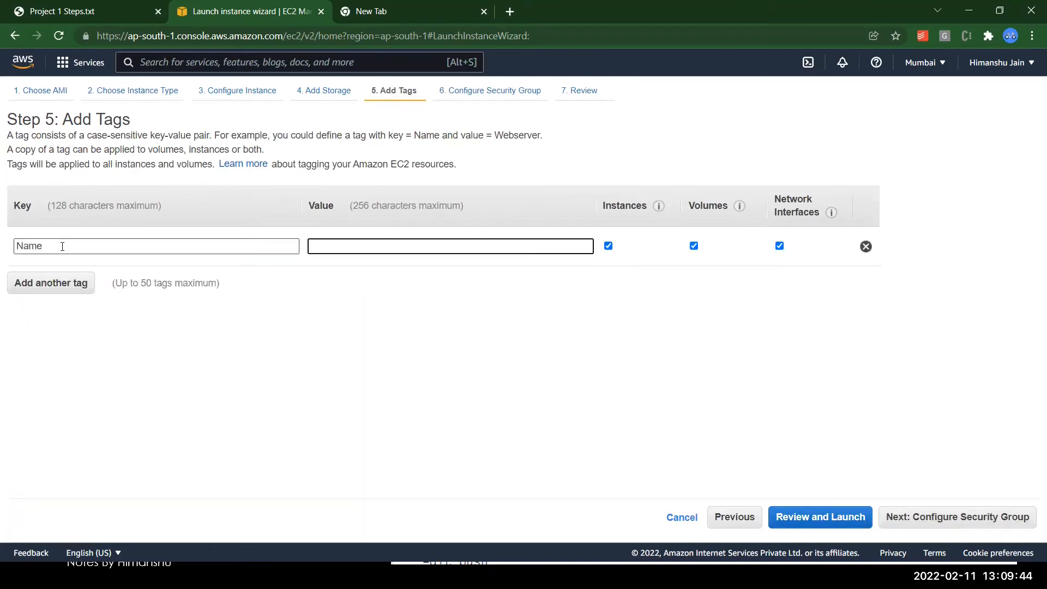
type("Fir")
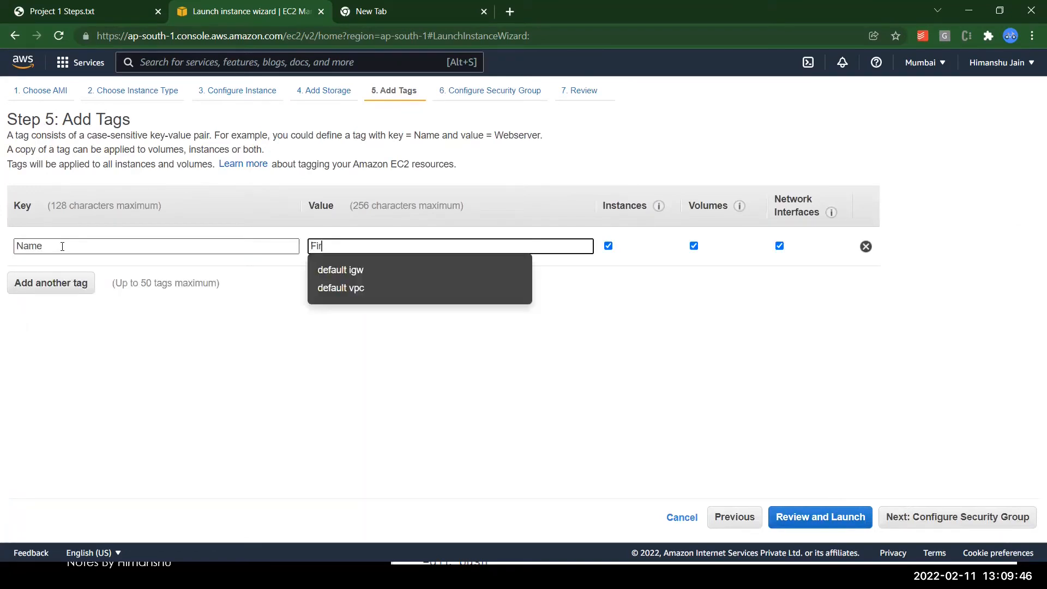
type("st Plpeline")
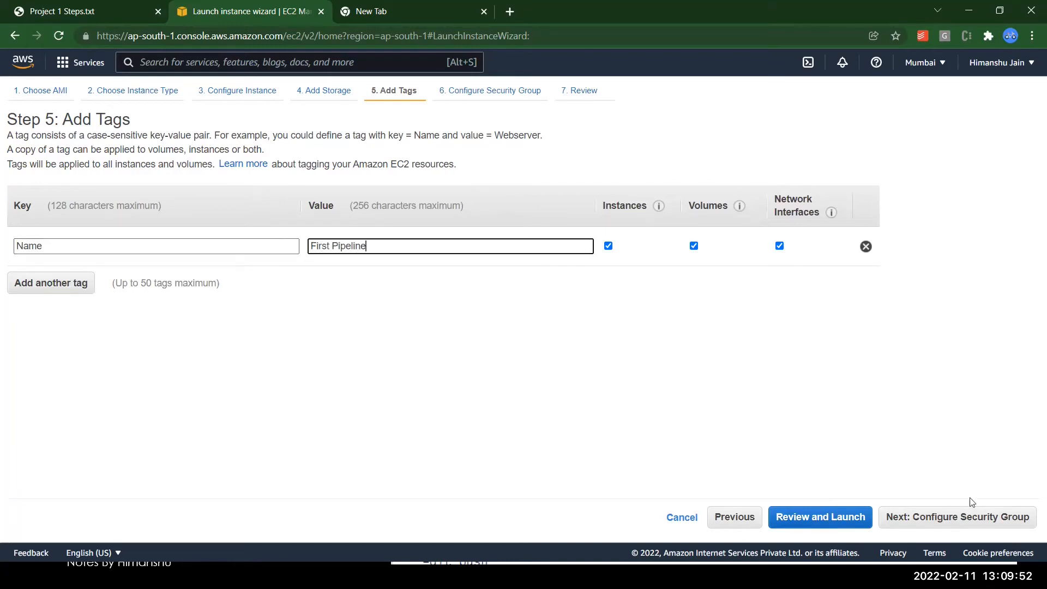
Add an HTTP rule with source Anywhere to the new security group and proceed to the launch review.
left_click(972, 514)
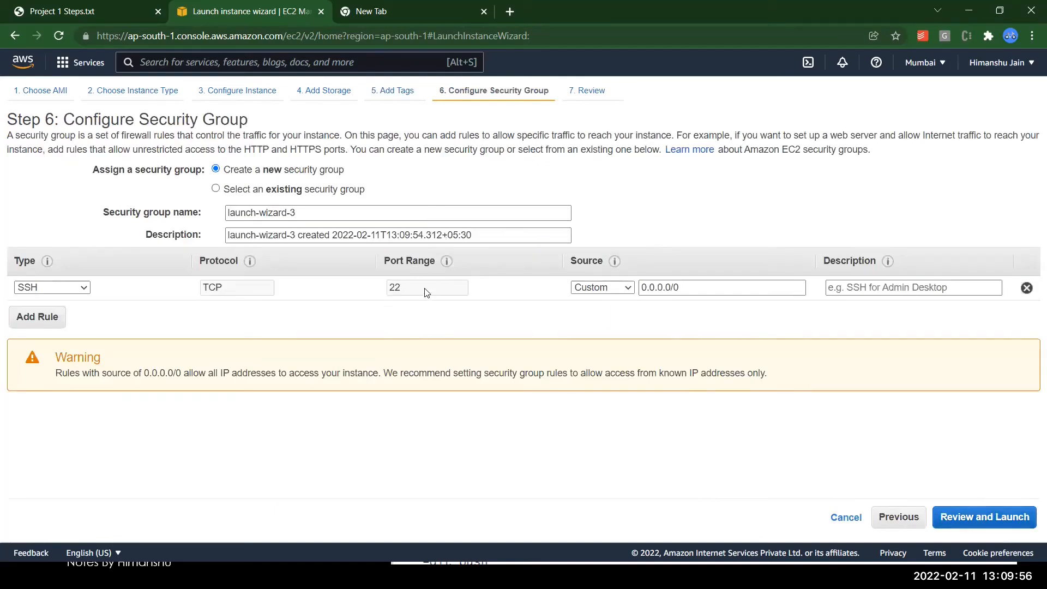
left_click(36, 323)
left_click(51, 311)
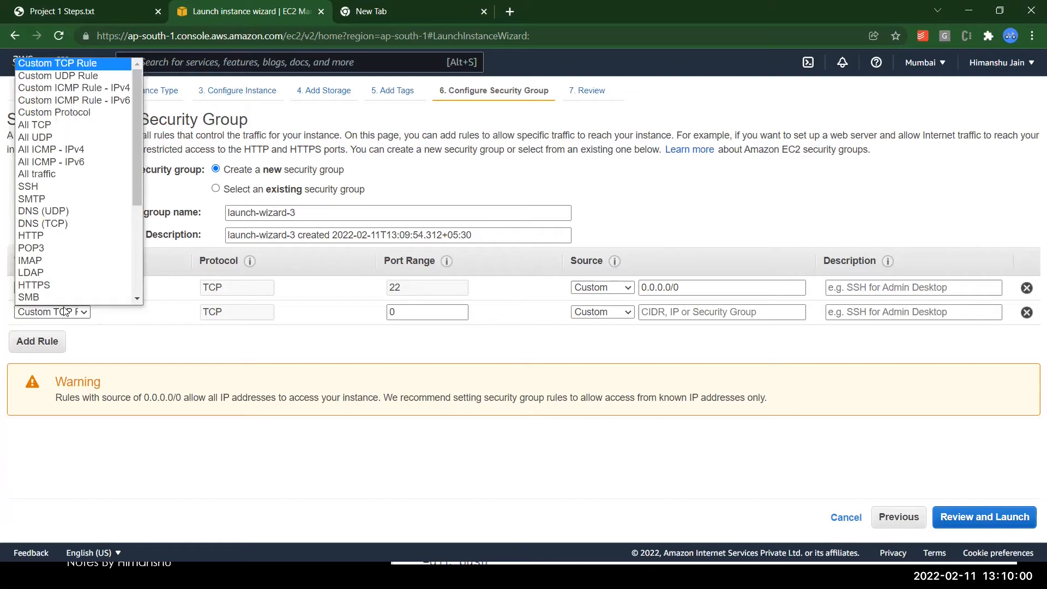
left_click(44, 235)
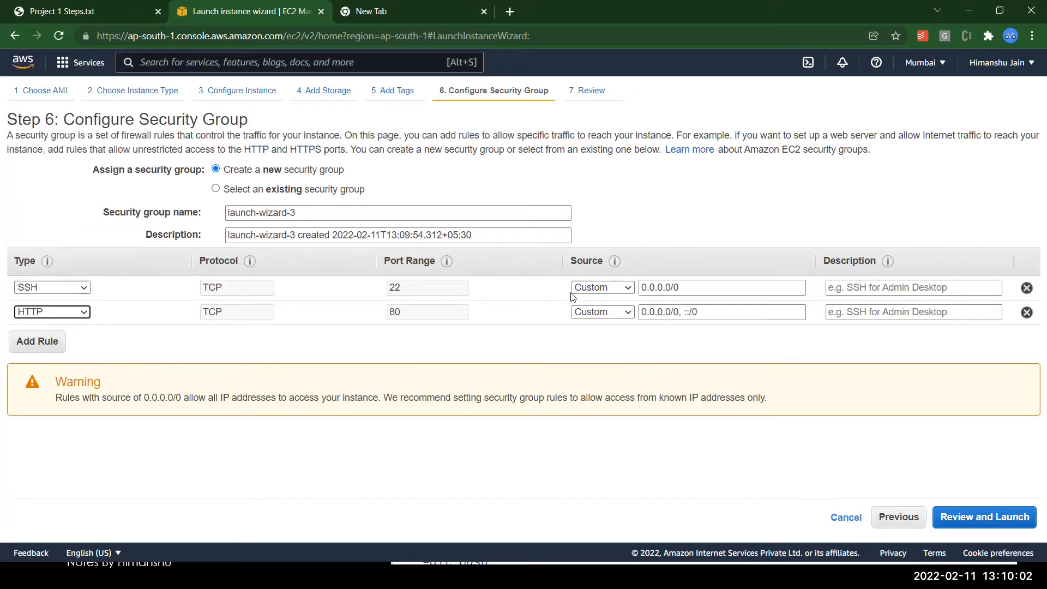
left_click(583, 315)
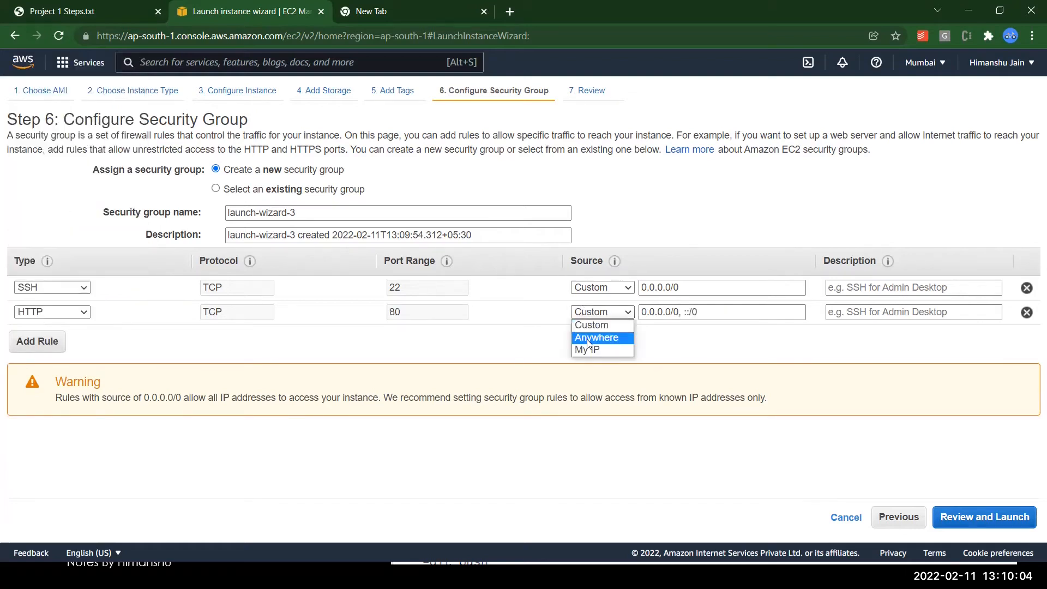
left_click(587, 339)
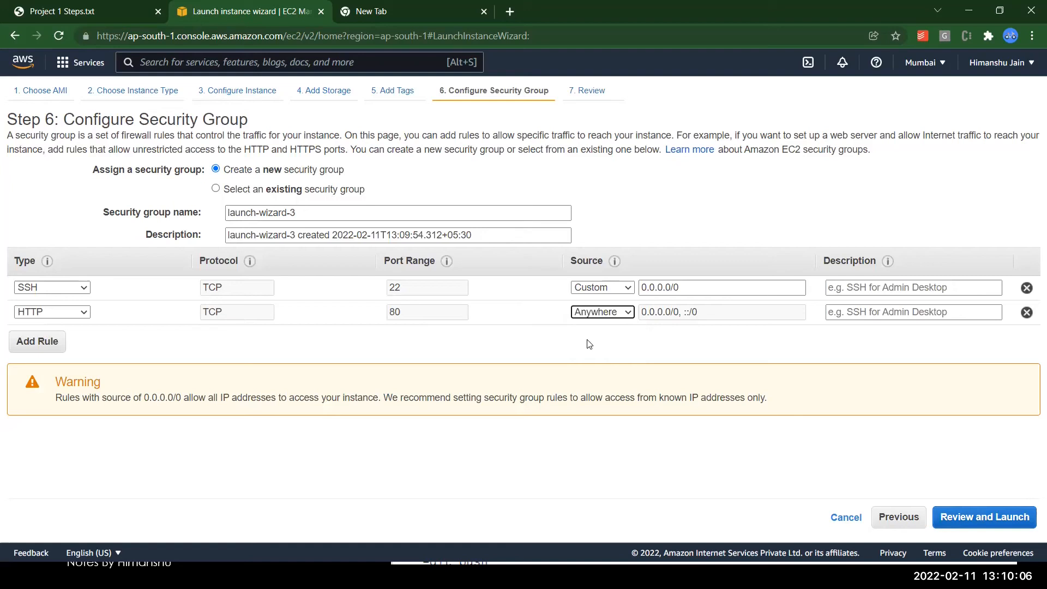
left_click(974, 516)
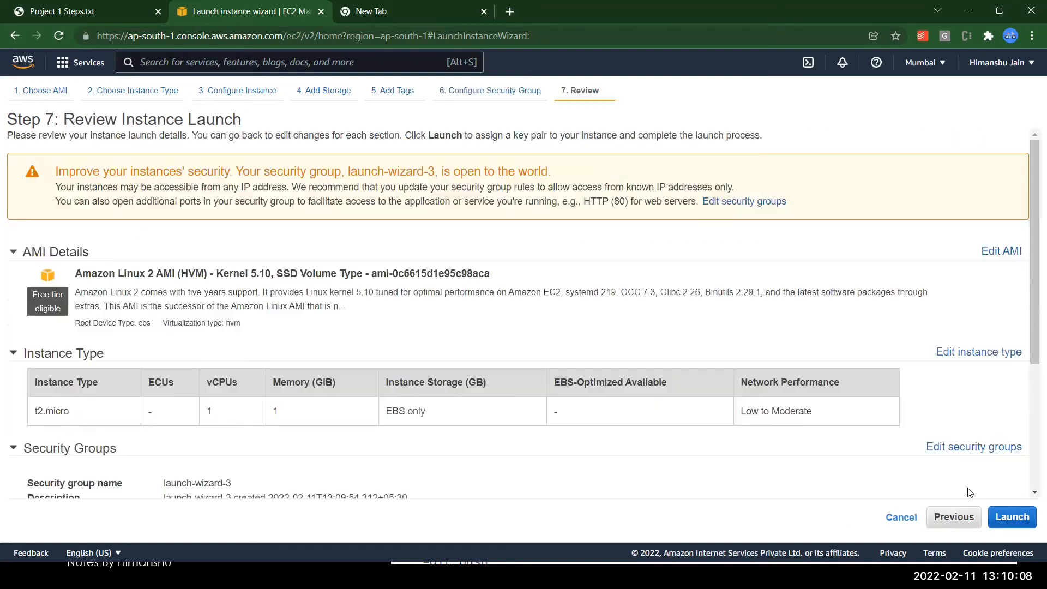
Launch the instance with the existing key pair myvmpair, acknowledging access to its private key, and open the launched instance in the Instances list.
left_click(1008, 523)
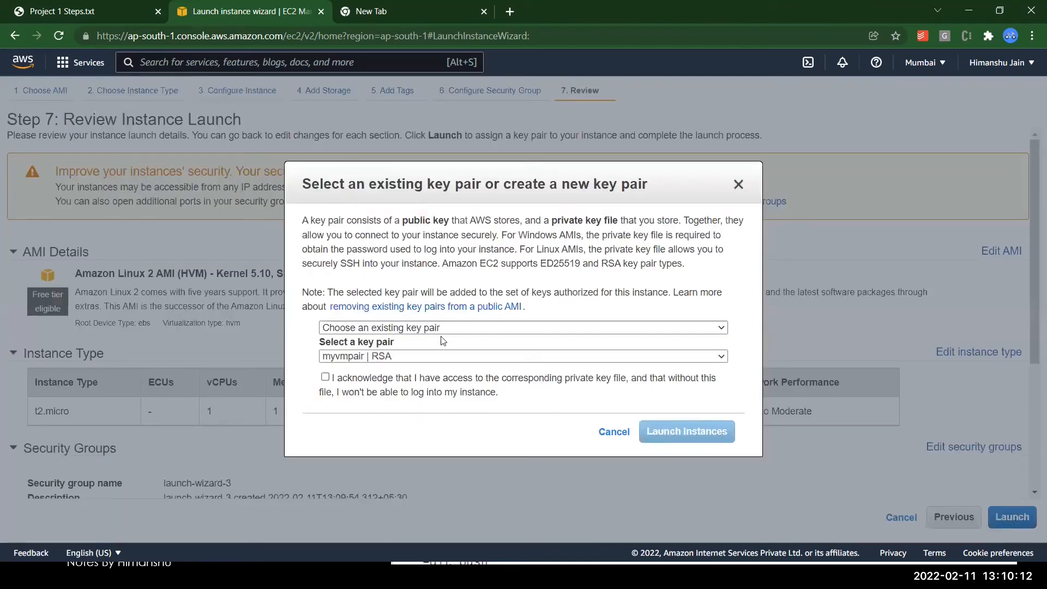
left_click(326, 379)
left_click(401, 328)
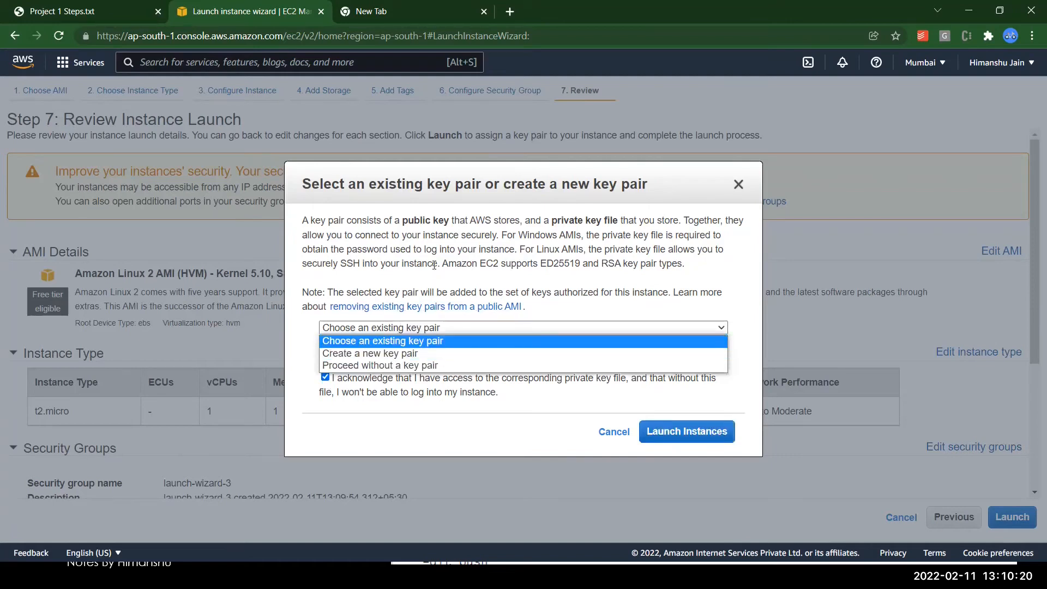
left_click(407, 341)
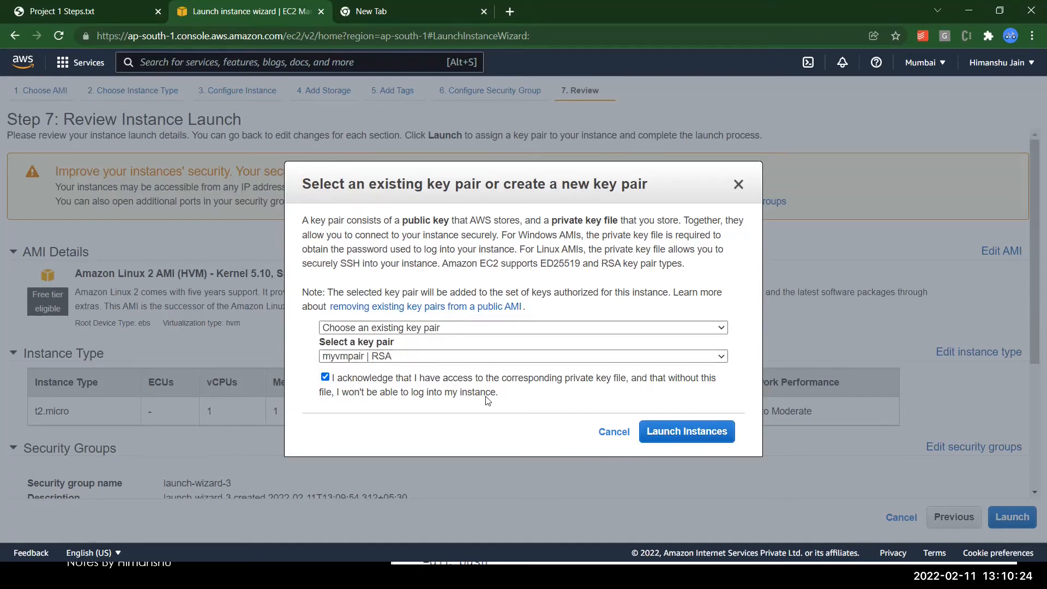
left_click(664, 439)
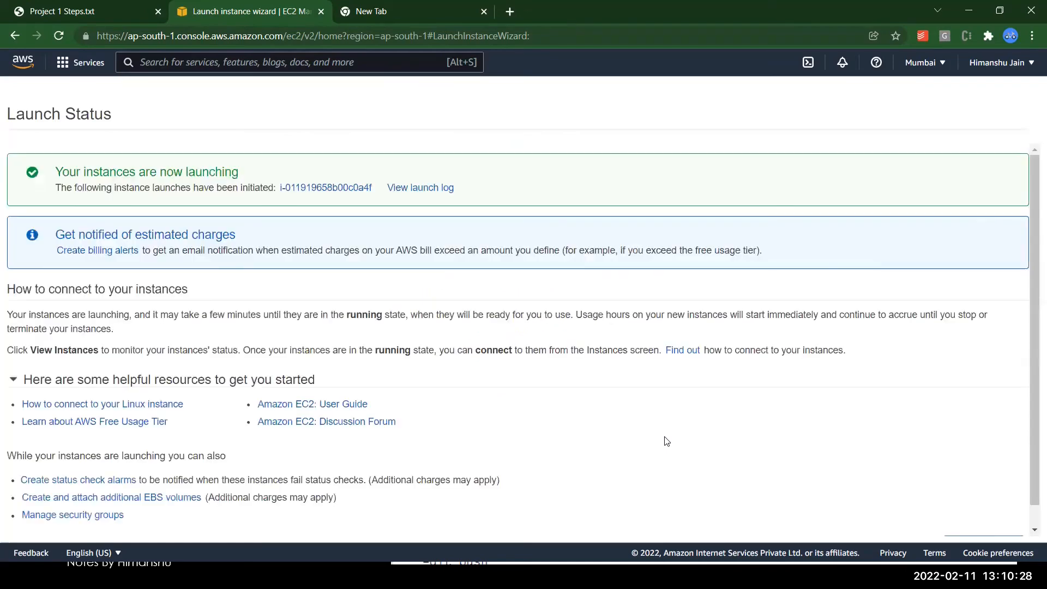
left_click(299, 193)
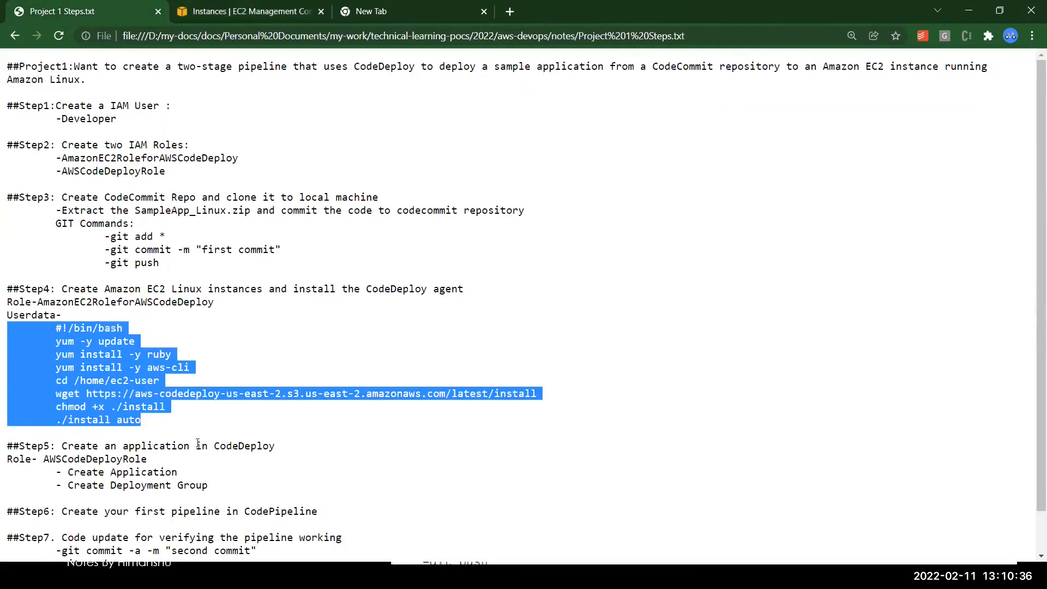
Review Step5 of the project notes on creating the CodeDeploy application and its deployment group.
left_click(227, 441)
scroll(228, 444, "down", 1)
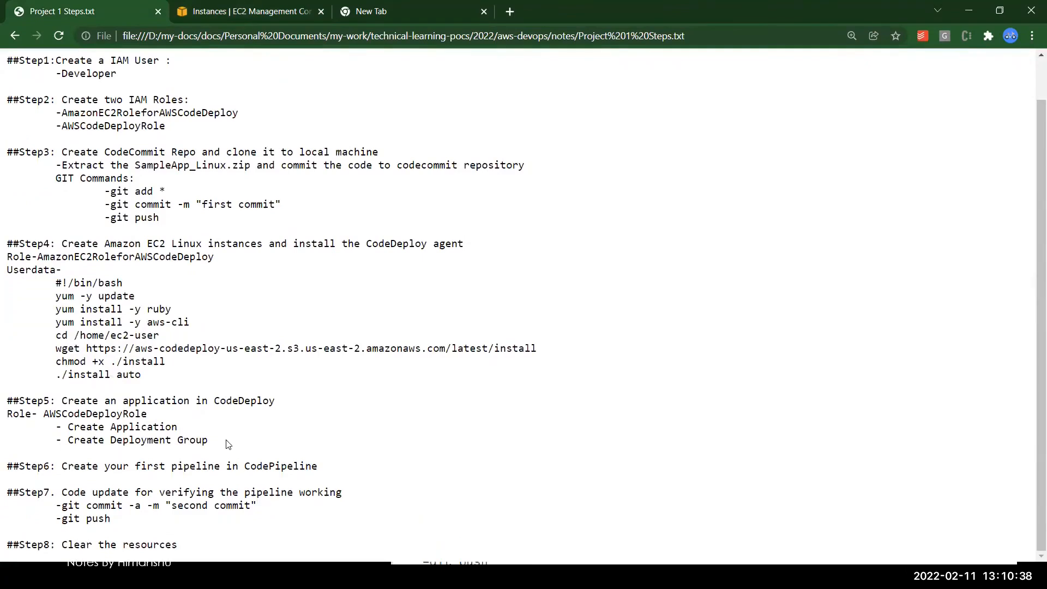
double_click(236, 399)
key("alt+Tab")
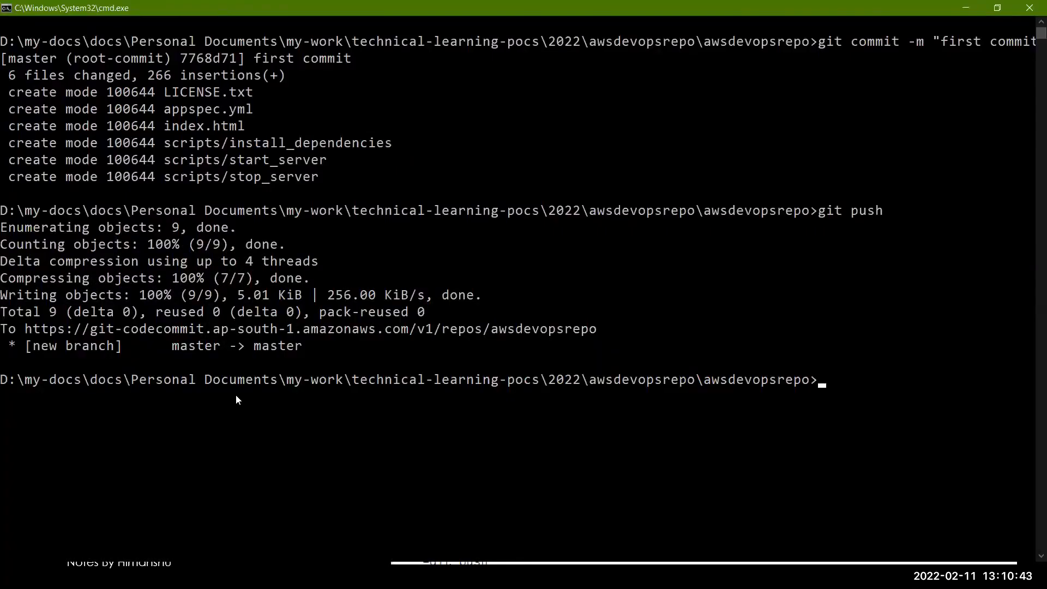
key("alt+Tab")
key("alt+Tab")
key("alt+shift+Tab")
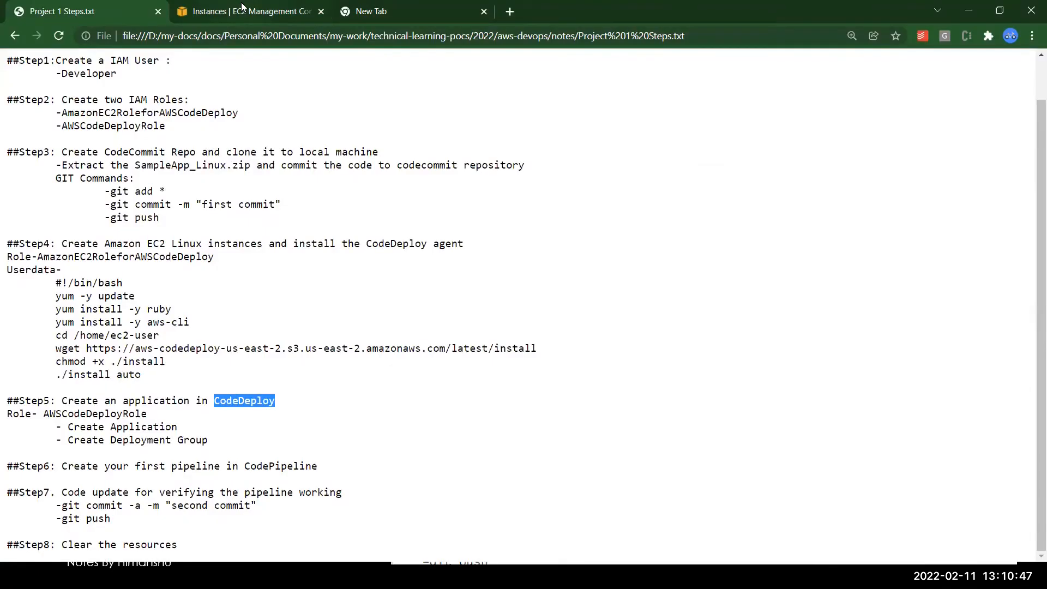
Find the CodeDeploy service in the AWS console and open its list of applications.
left_click(243, 6)
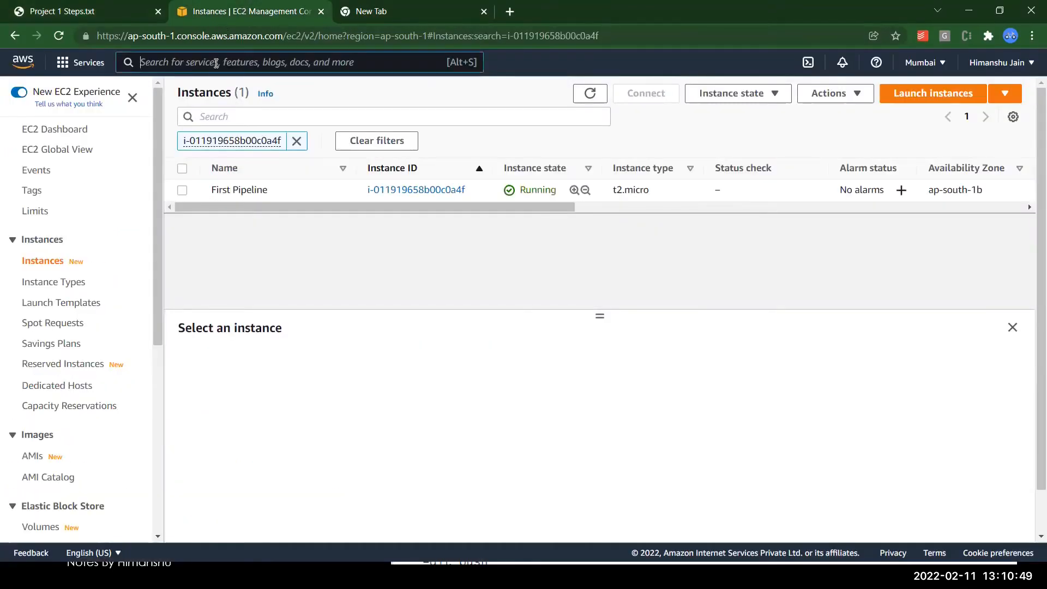
type("codedepl")
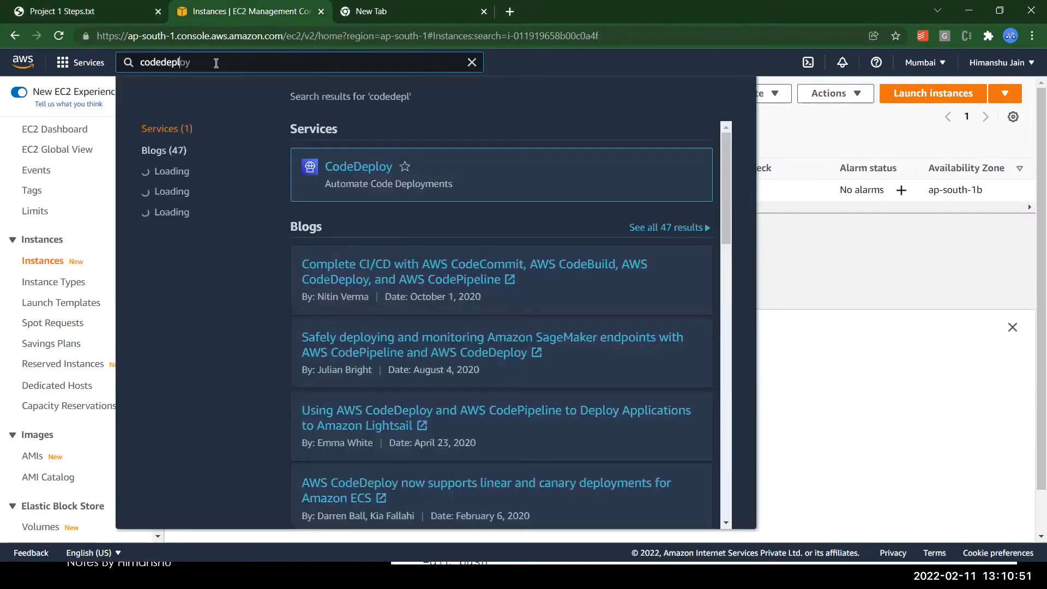
left_click(353, 164)
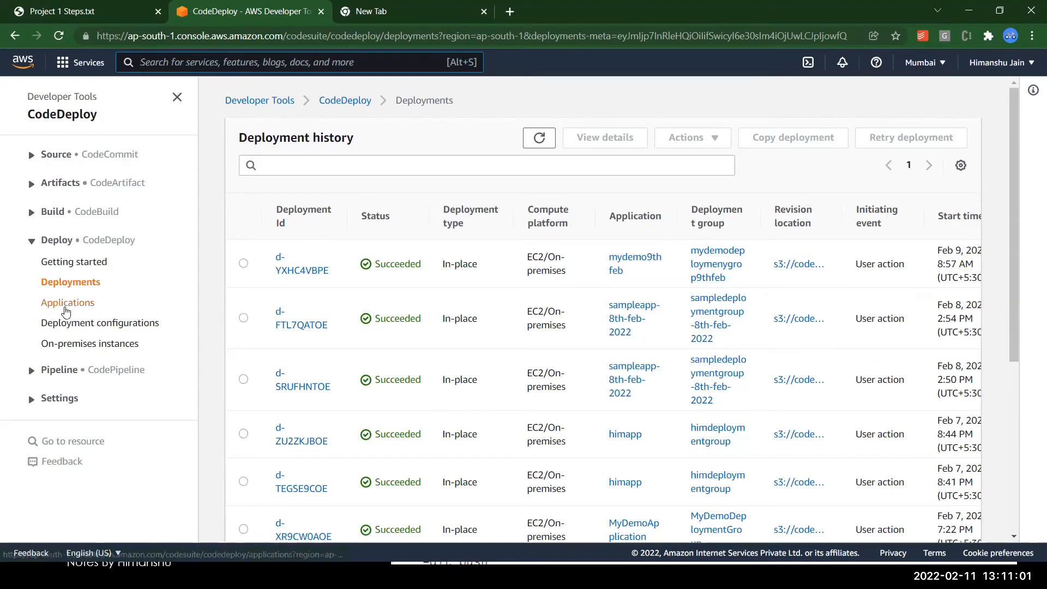
left_click(55, 304)
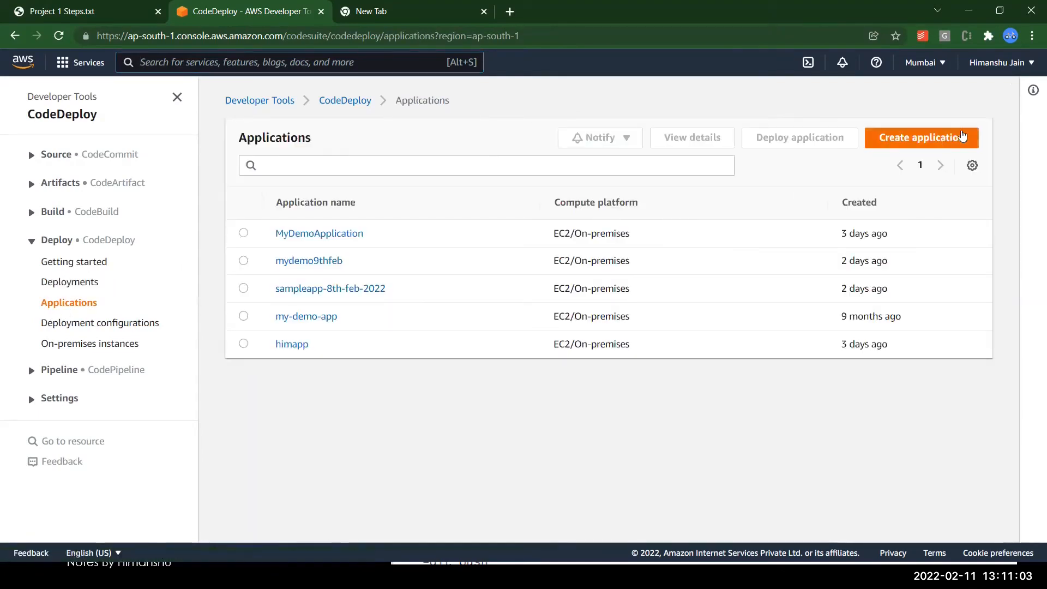
Create a CodeDeploy application named awsdevopsapp with EC2/On-premises as the compute platform.
left_click(941, 143)
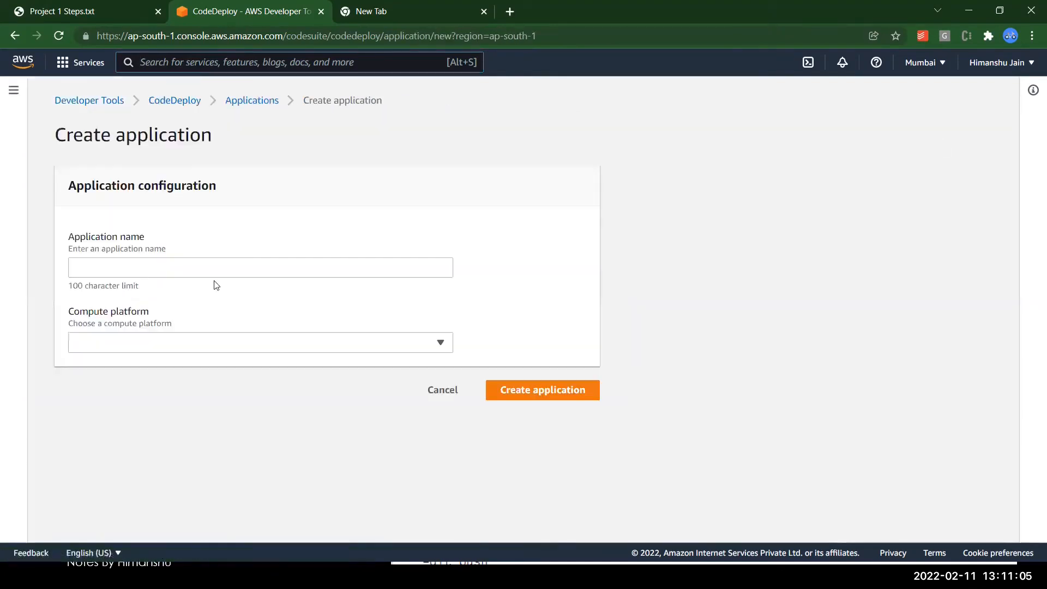
left_click(199, 264)
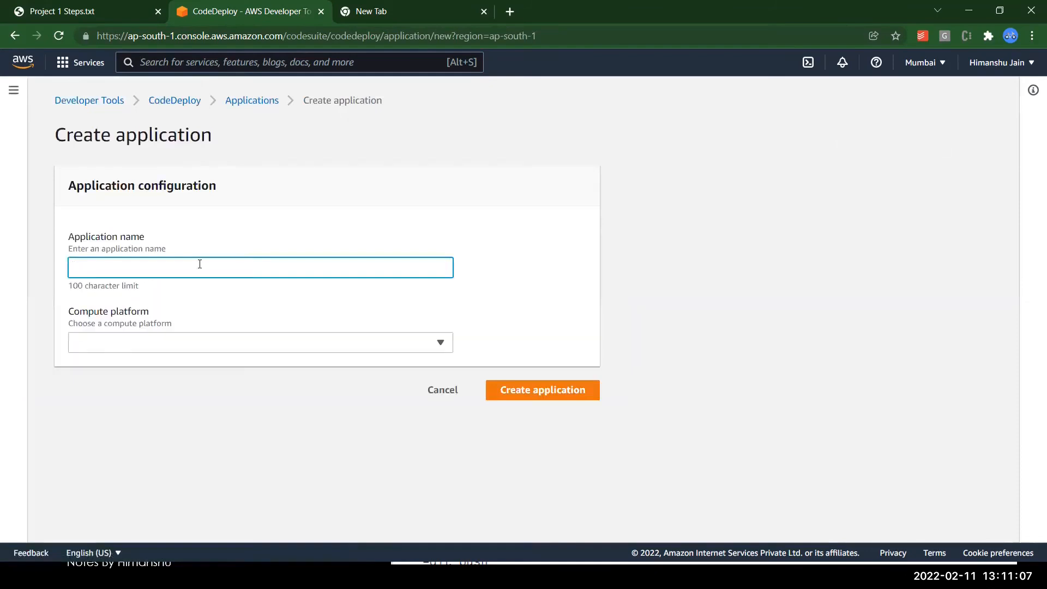
type("awsdevopsapp")
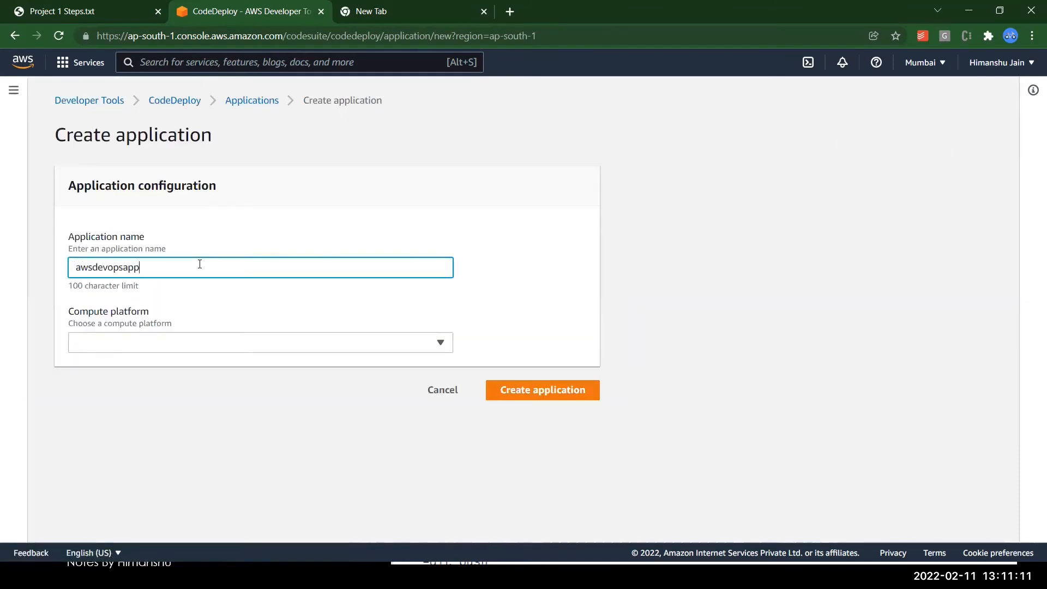
left_click(157, 342)
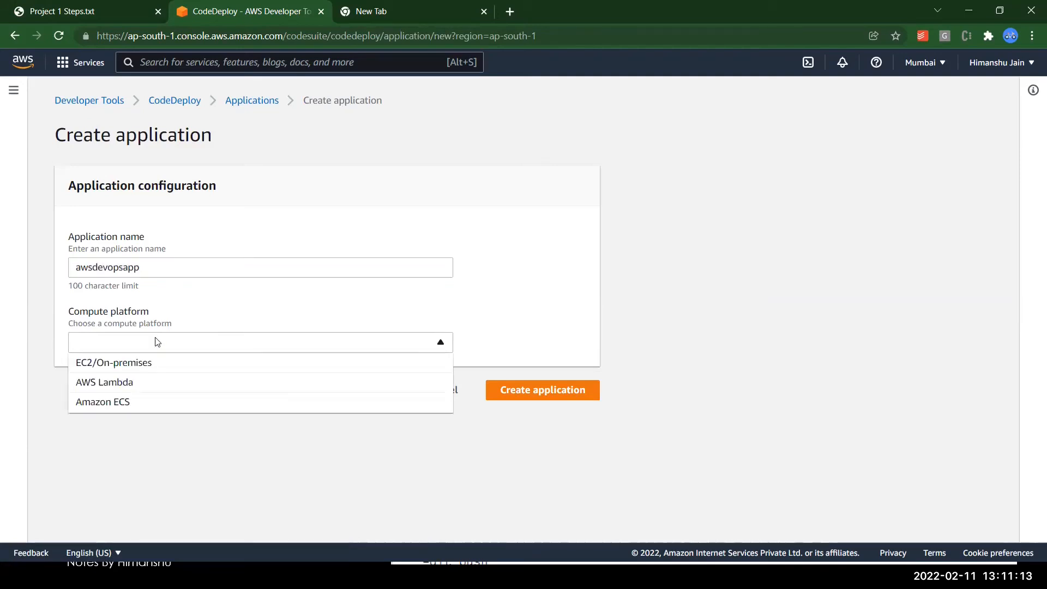
left_click(105, 363)
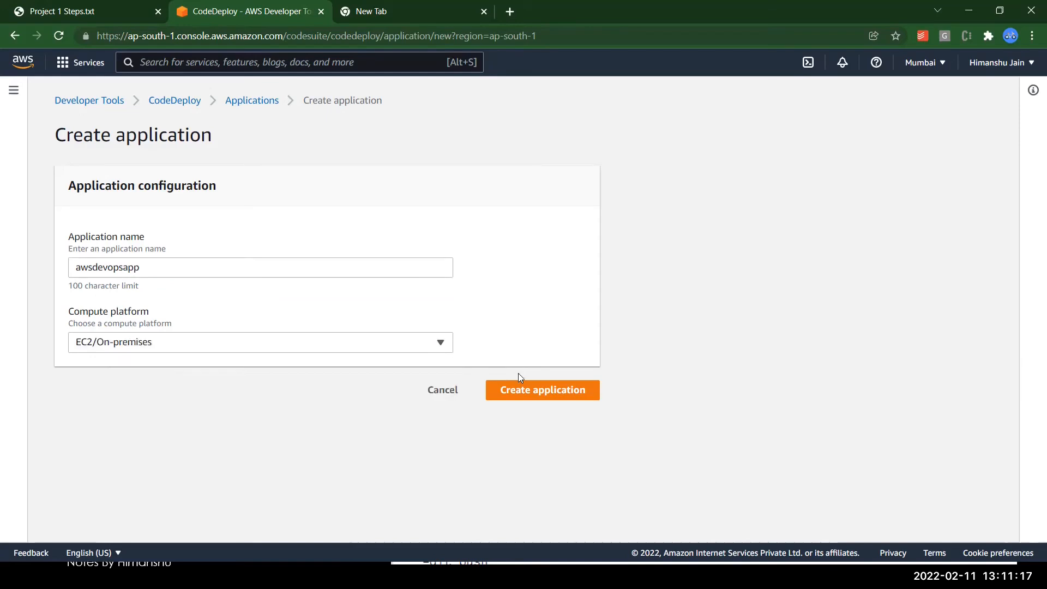
left_click(520, 389)
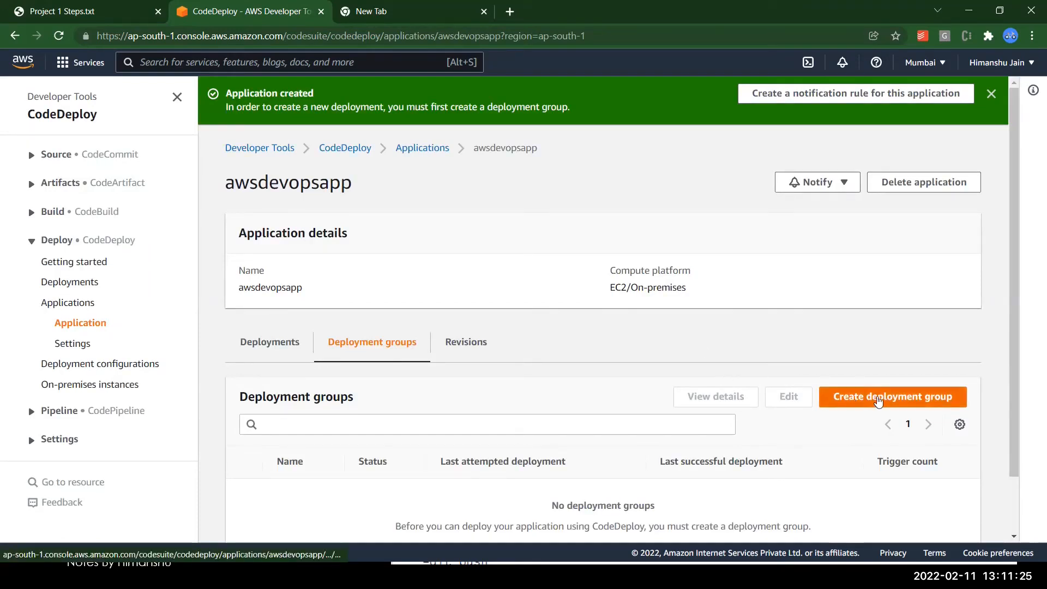
Start a deployment group for awsdevopsapp named awsdevopsdeploymentgroup and assign it the service role codedeploy-10thfeb.
left_click(878, 400)
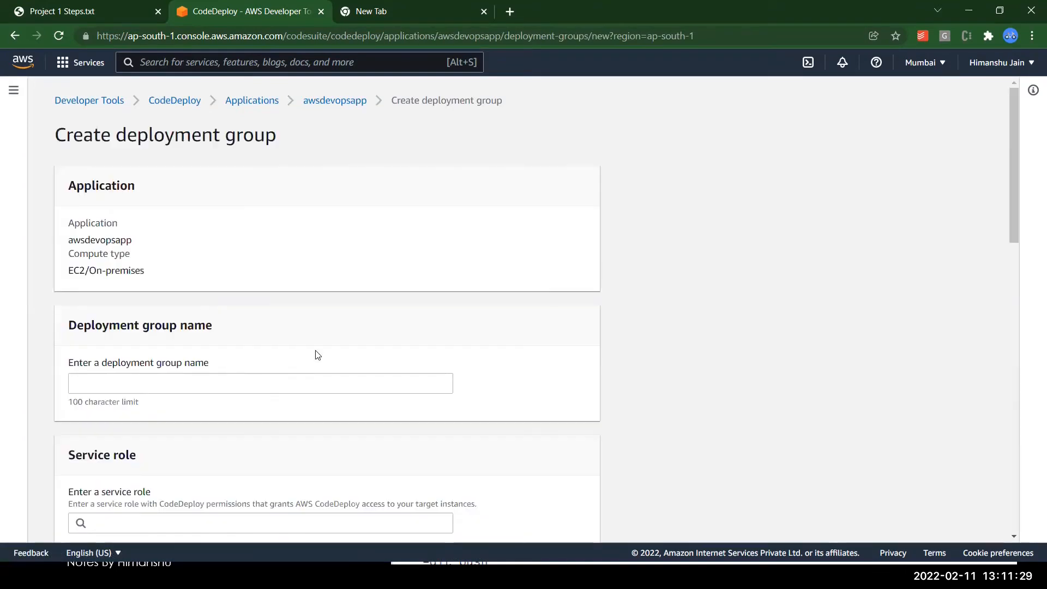
left_click(152, 384)
type("aws")
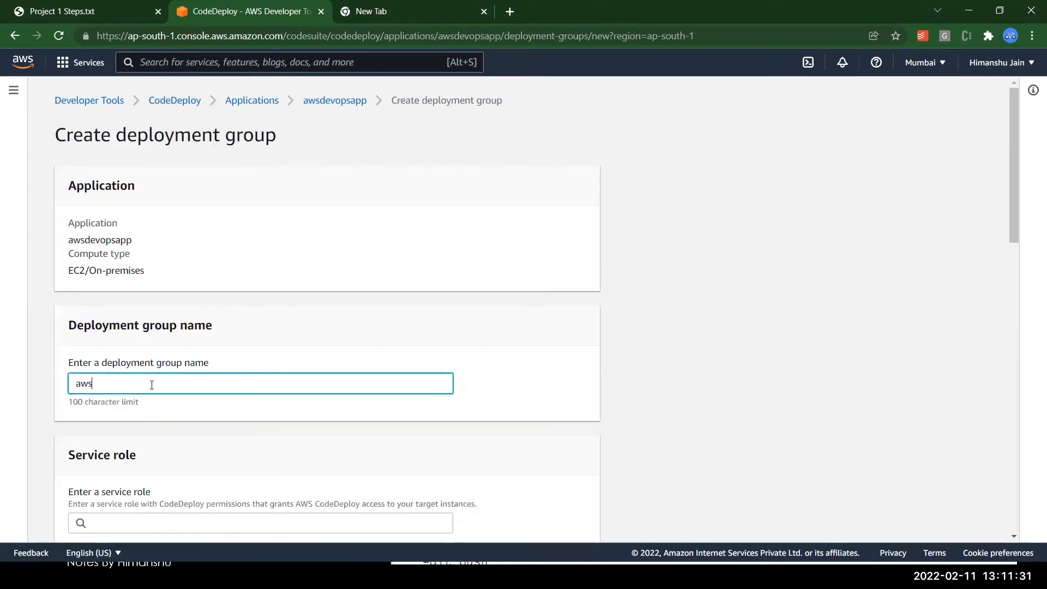
type("devopsdeploymentgroup")
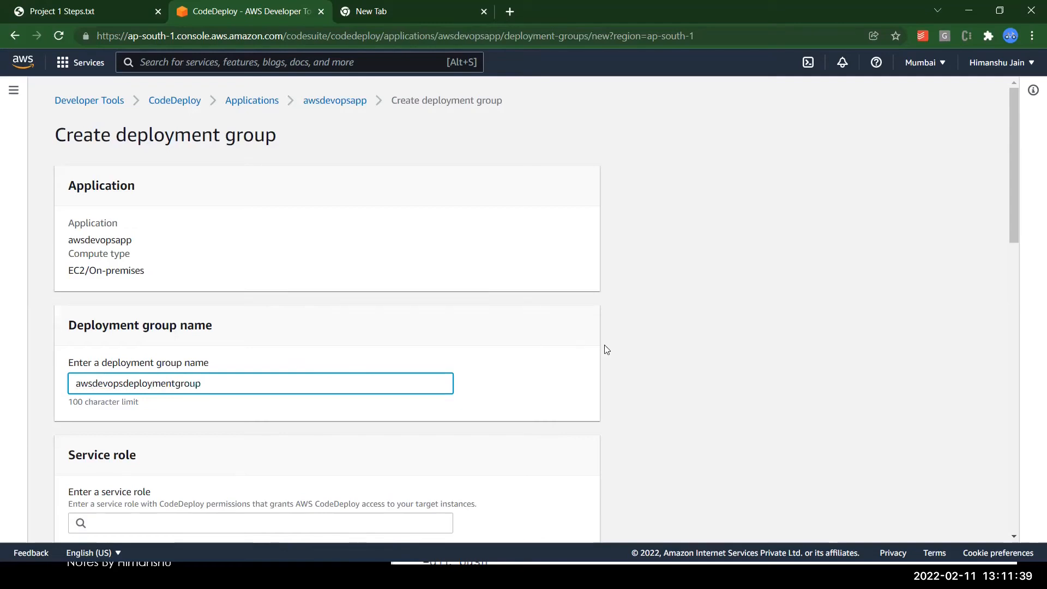
left_click(606, 349)
scroll(605, 349, "down", 4)
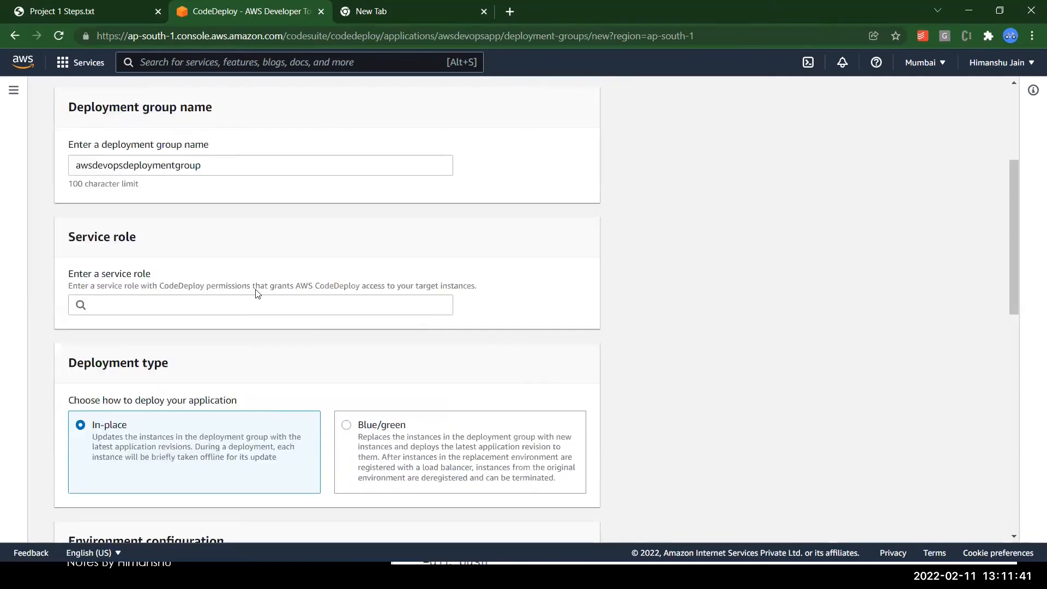
left_click(141, 309)
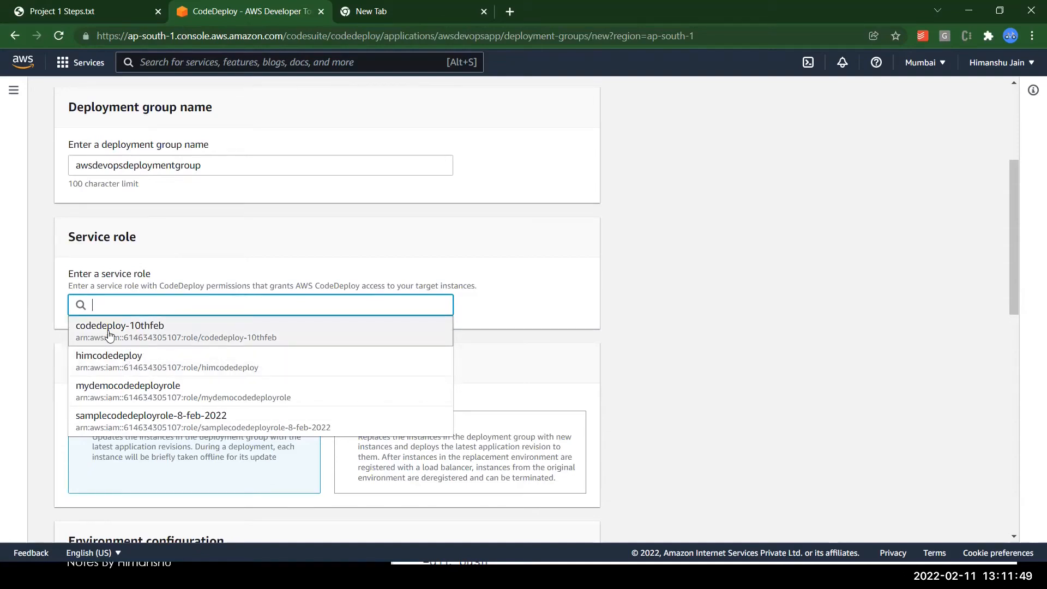
left_click(145, 330)
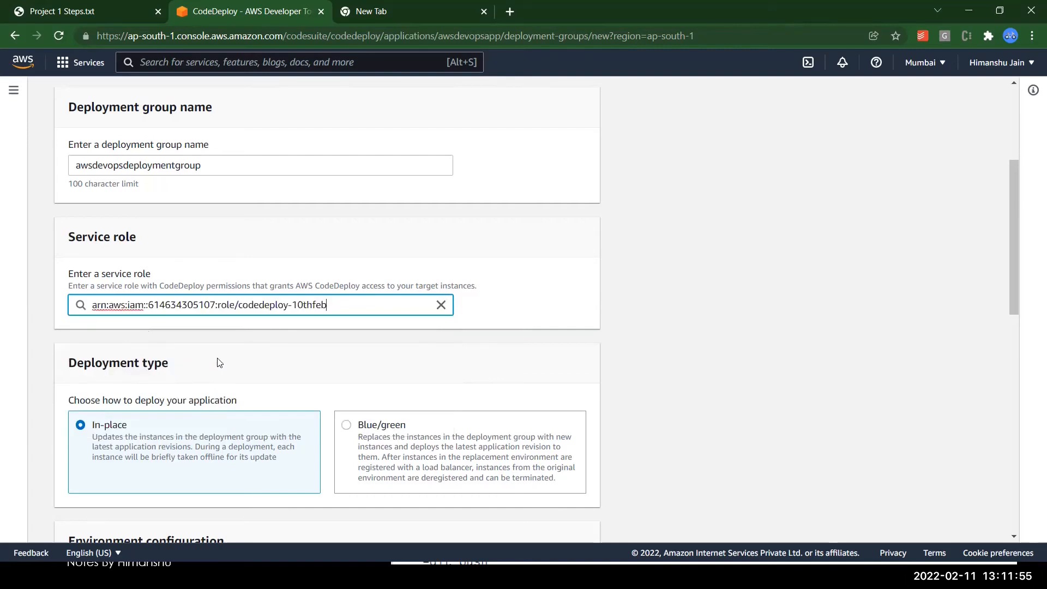
Target Amazon EC2 instances in the environment configuration, using a tag with key Name and value First Pipeline.
scroll(219, 362, "down", 5)
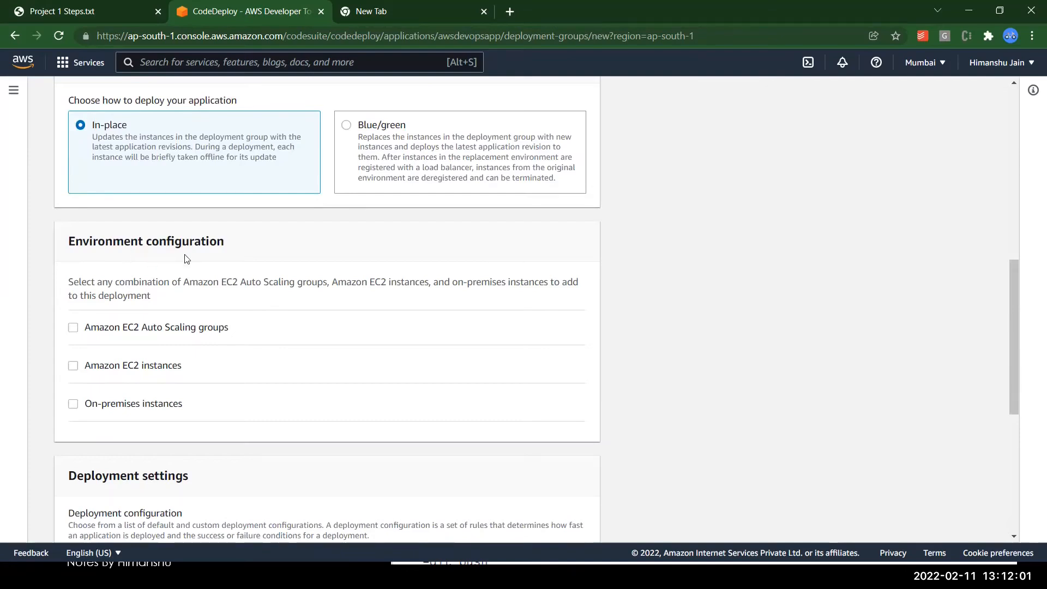
left_click(73, 366)
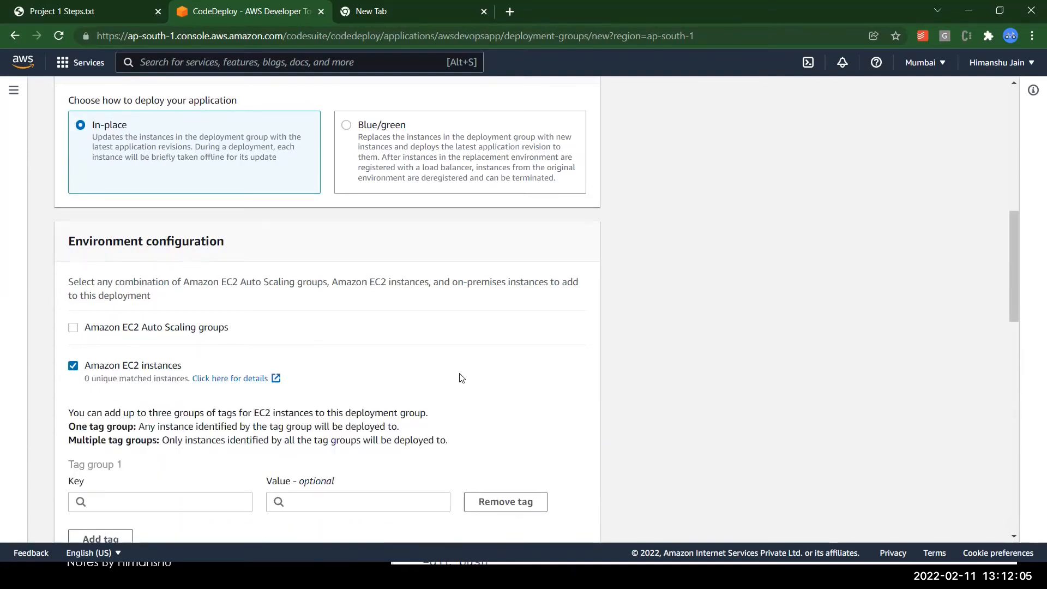
scroll(621, 376, "down", 2)
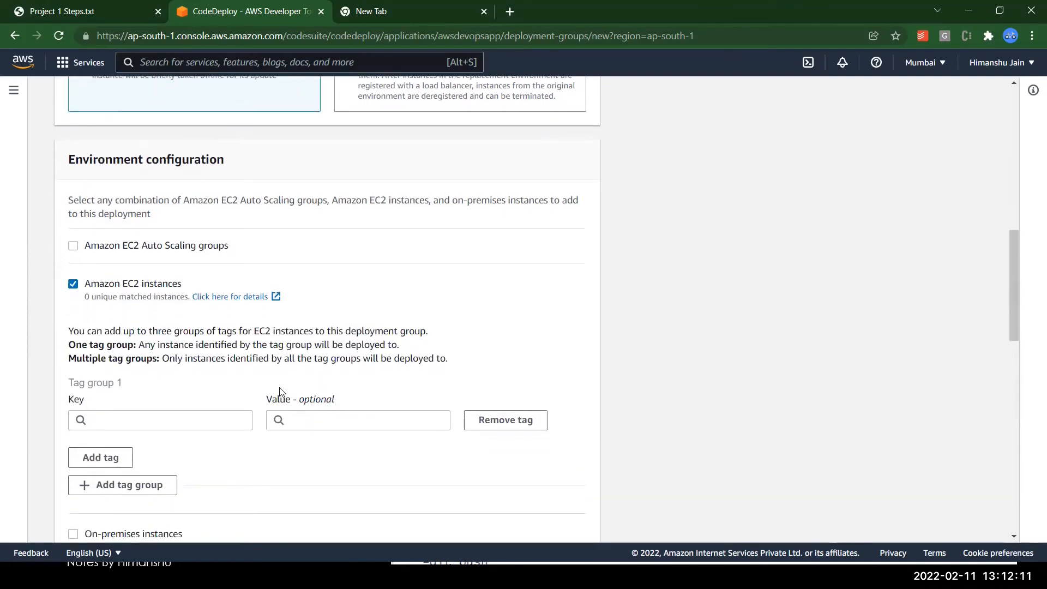
left_click(134, 419)
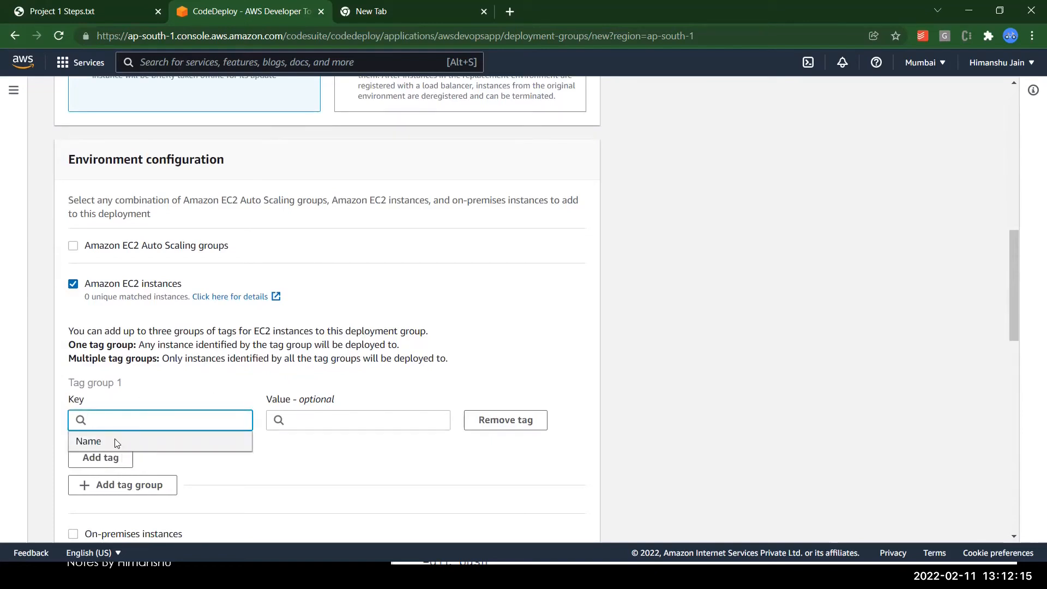
left_click(114, 440)
left_click(308, 419)
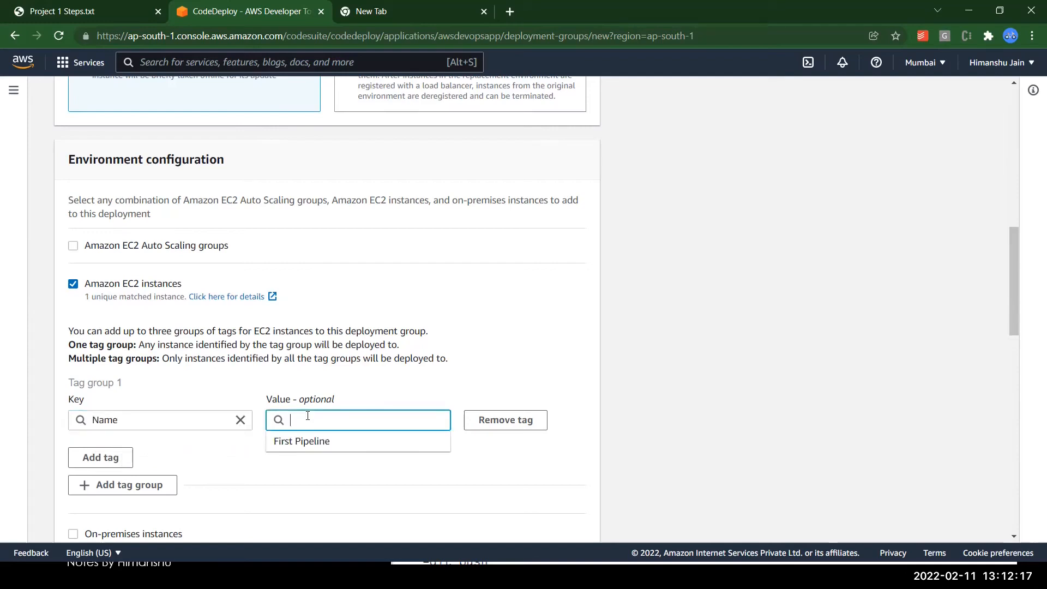
left_click(290, 444)
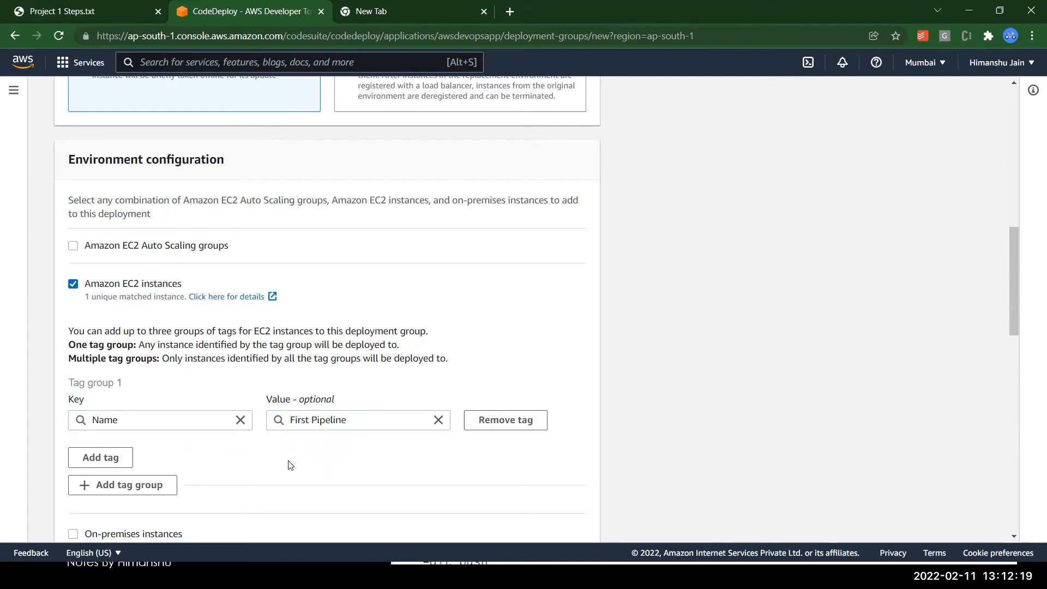
Keep the default agent and deployment settings, disable load balancing, and create the deployment group.
scroll(290, 465, "down", 2)
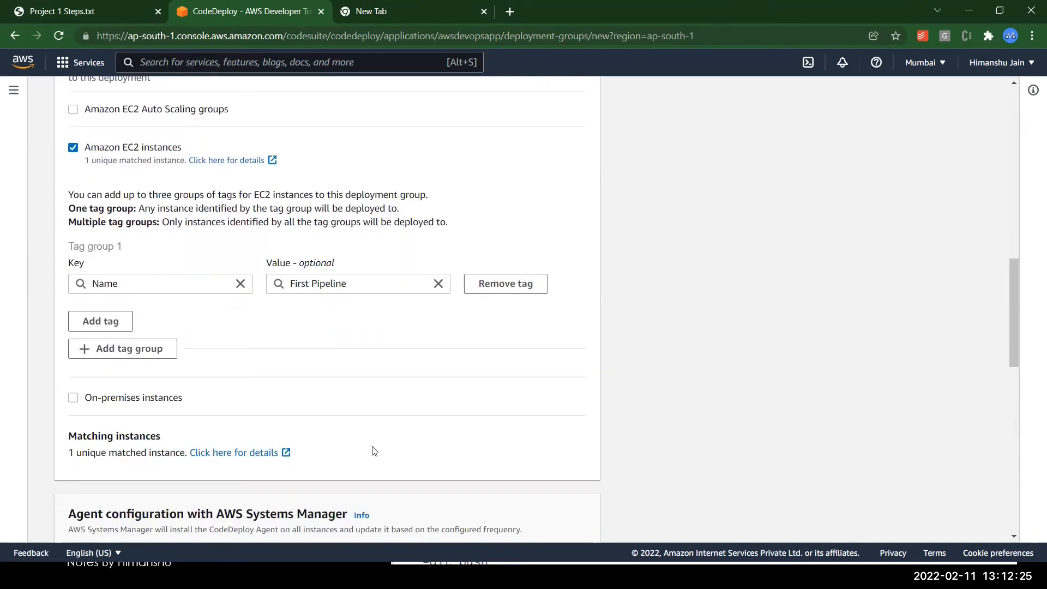
scroll(374, 451, "down", 6)
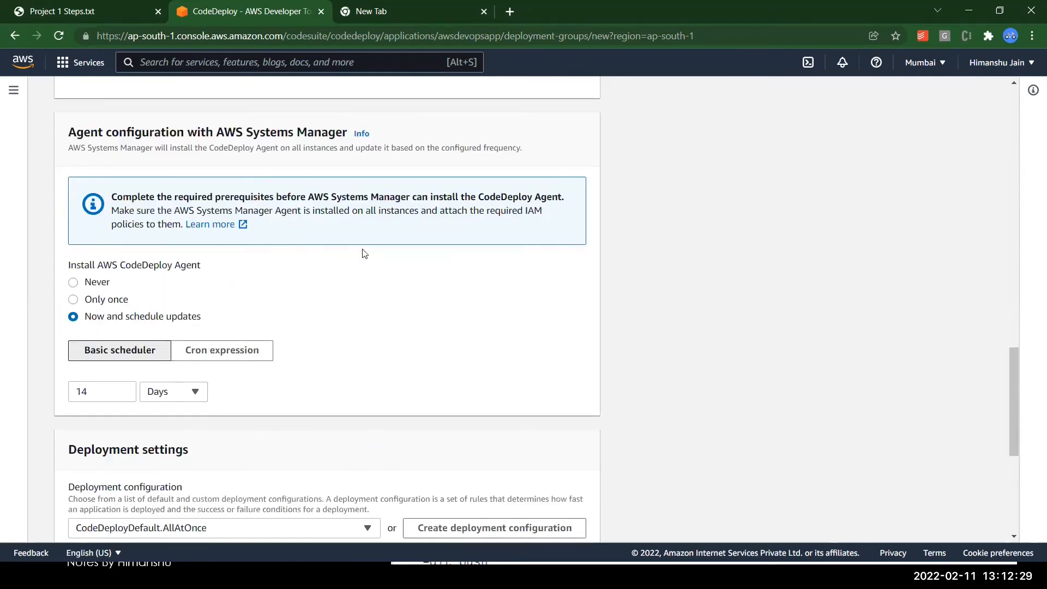
scroll(368, 273, "down", 5)
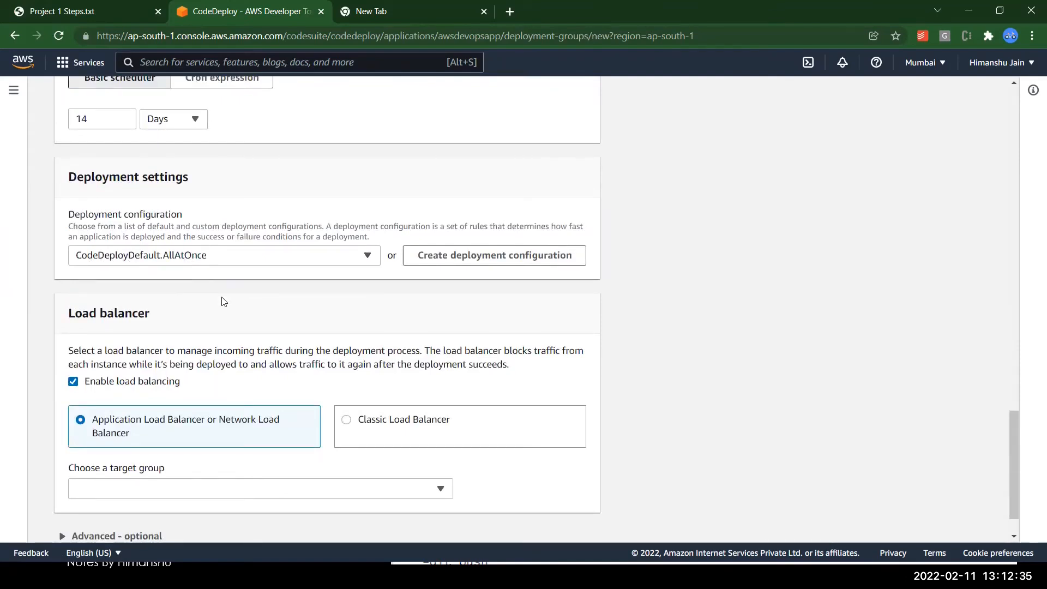
scroll(223, 302, "down", 1)
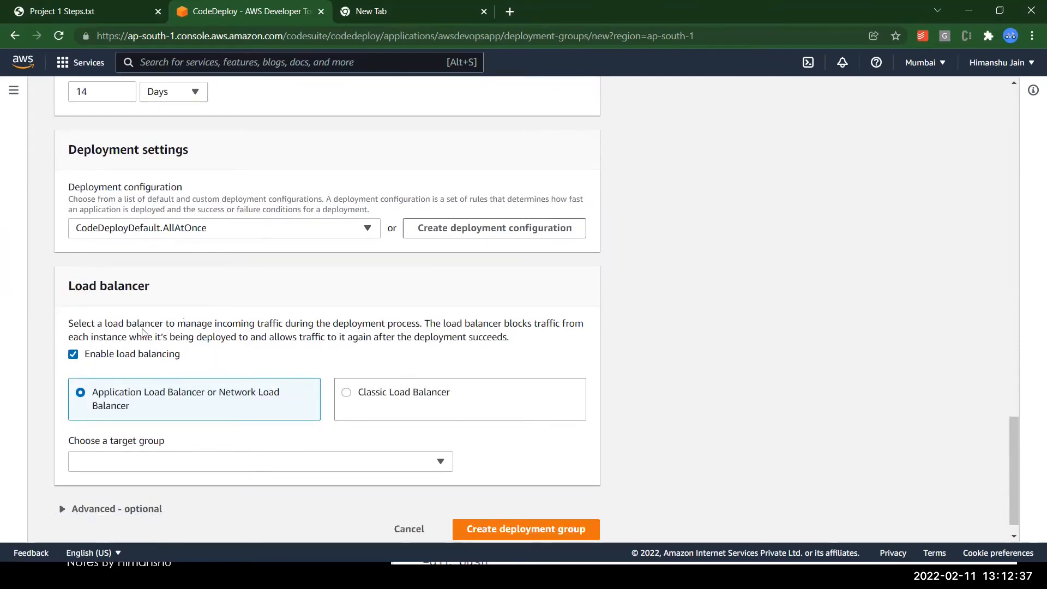
left_click(74, 352)
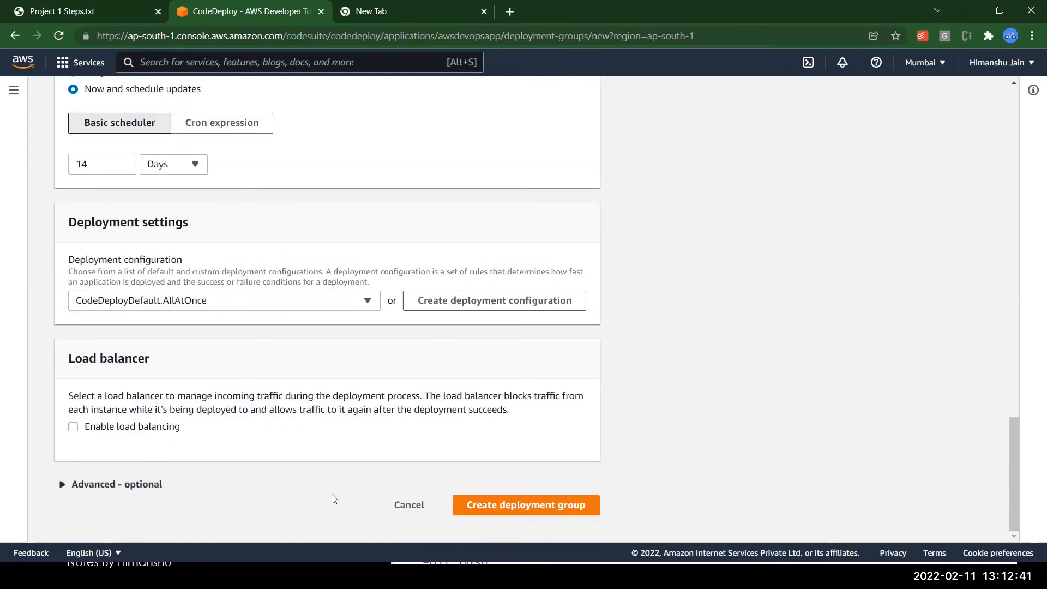
key("Return")
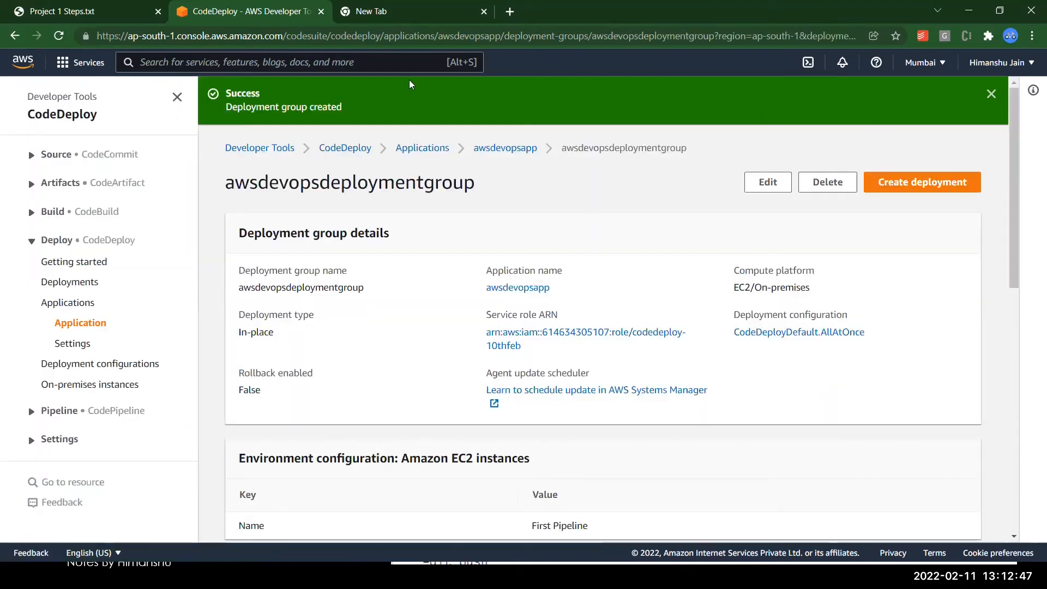
Check the First Pipeline instance's status checks in the EC2 Instances list, then return to the project notes.
type("ec2")
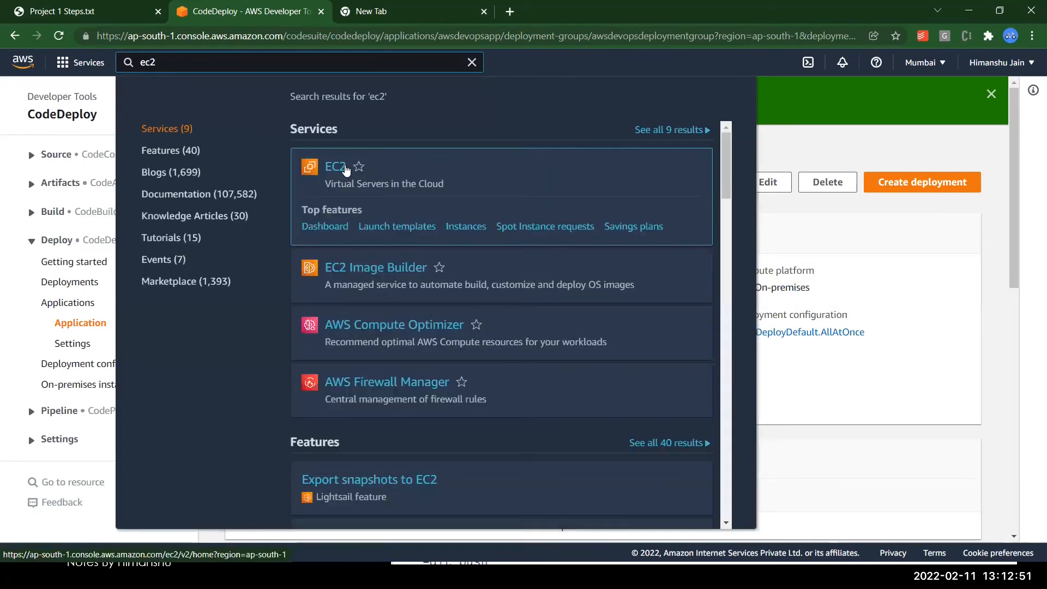
left_click(345, 169)
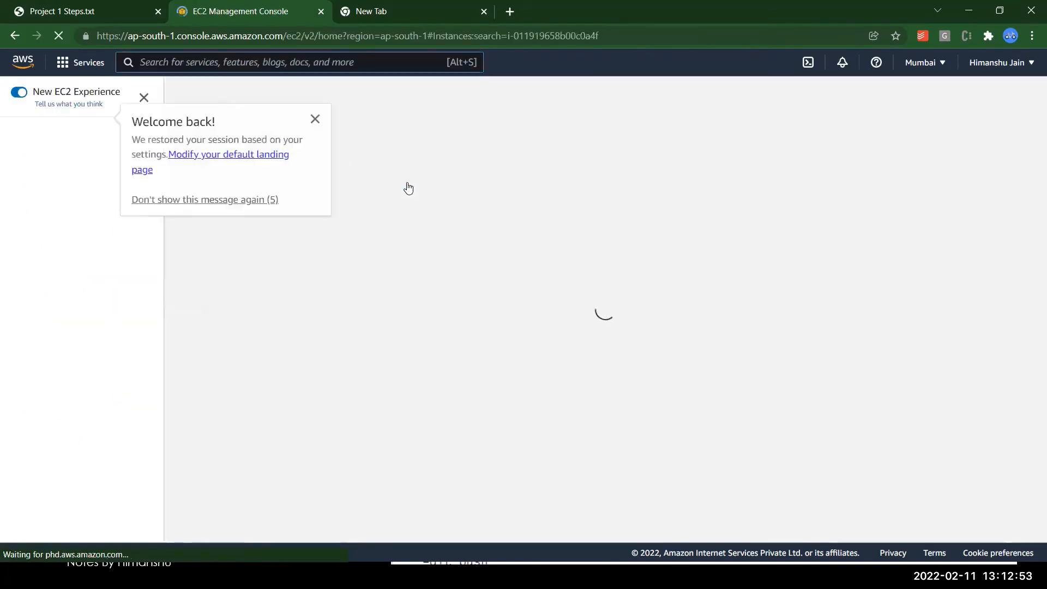
left_click(316, 121)
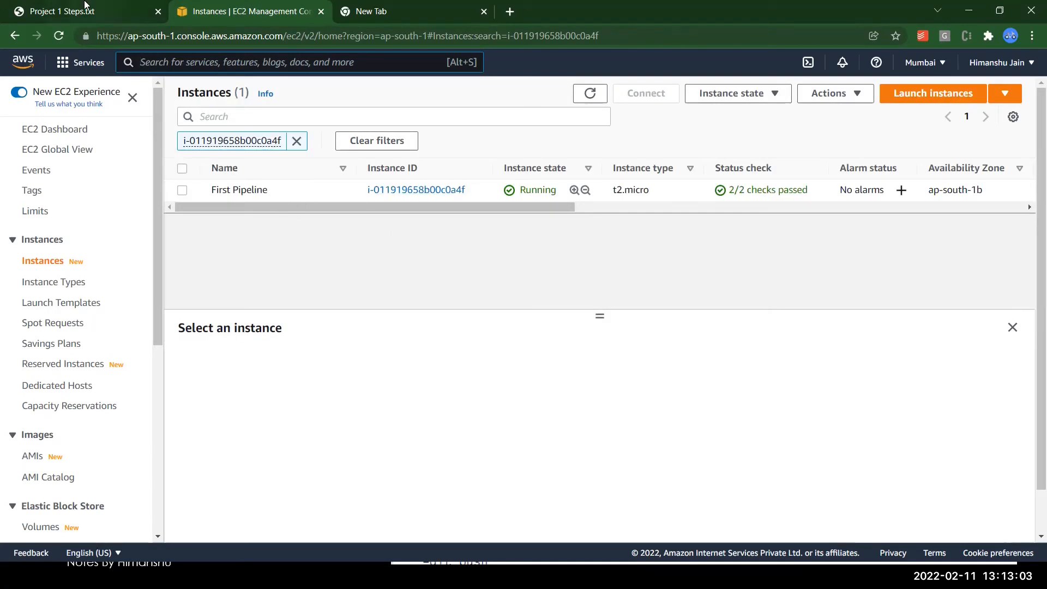
left_click(85, 7)
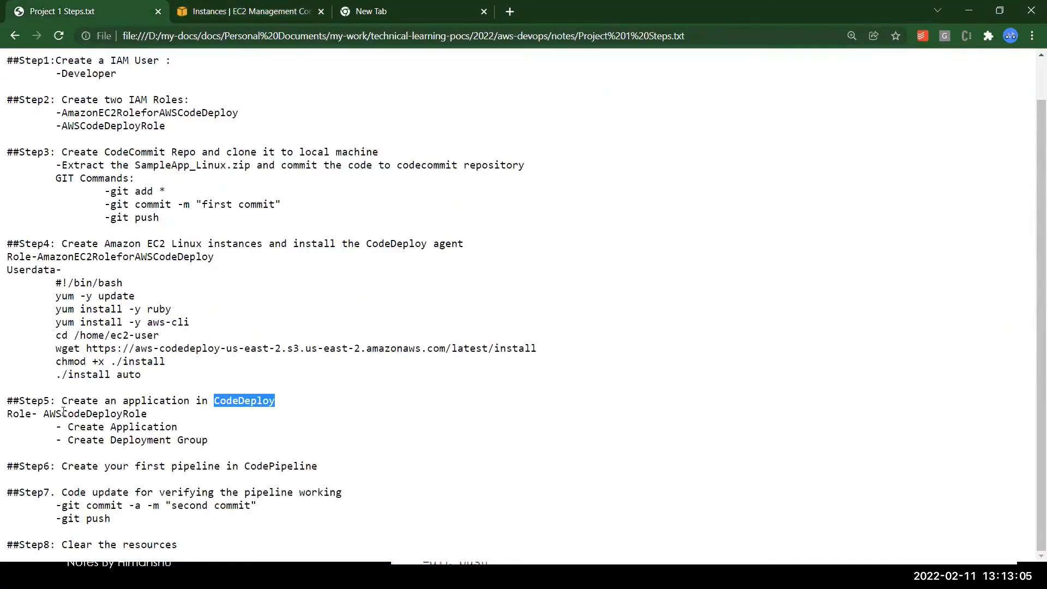
Open the CodePipeline service from the EC2 console and start creating a new pipeline.
double_click(273, 467)
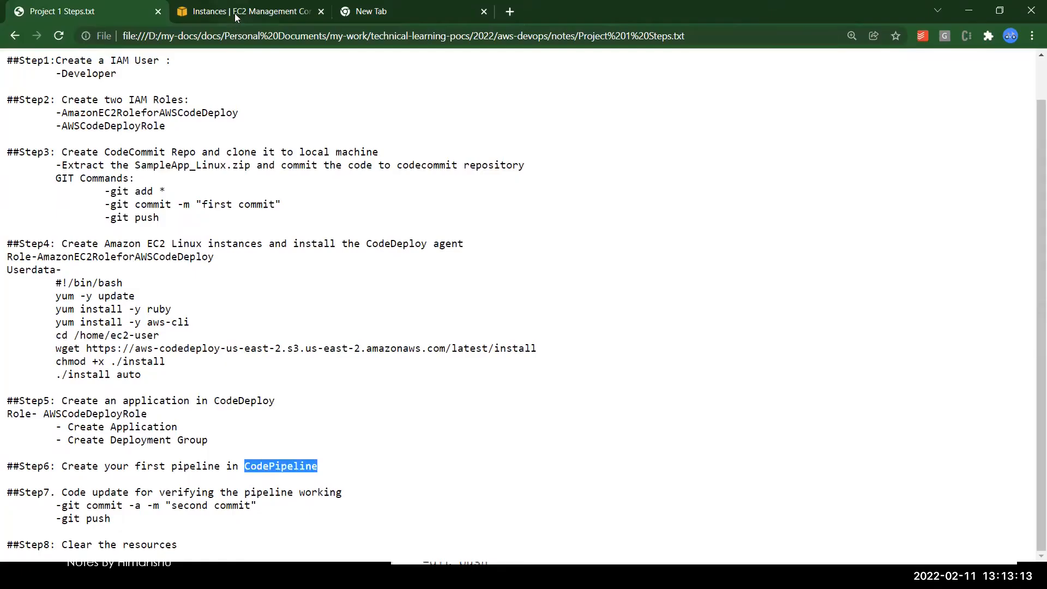
left_click(238, 12)
left_click(212, 64)
type("codepi")
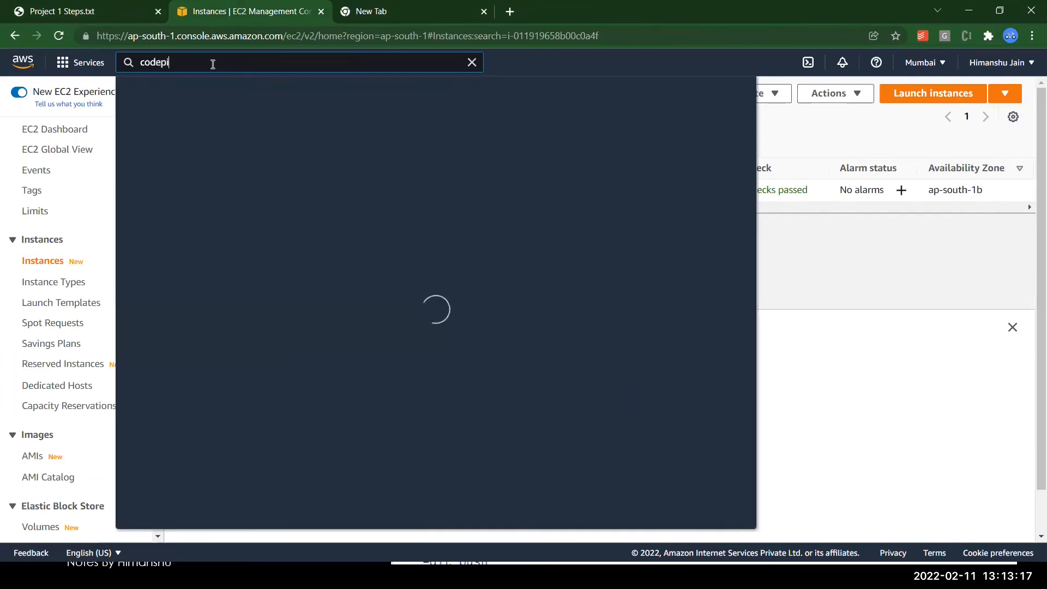
left_click(343, 170)
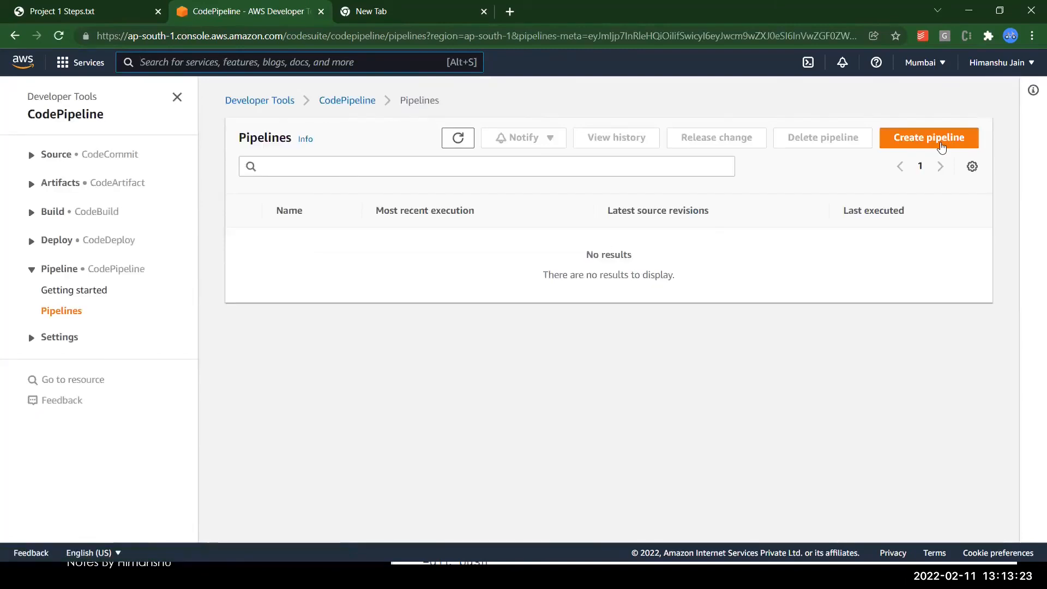
left_click(936, 140)
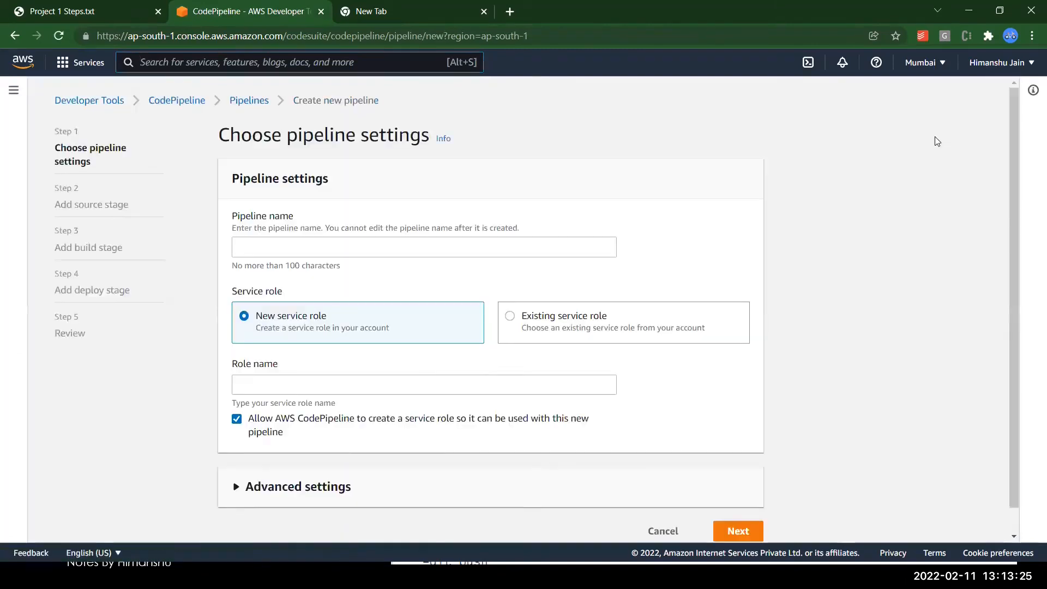
Name the pipeline MyFirstPipeline, keep the new service role and default advanced settings, and continue to the source stage.
left_click(417, 250)
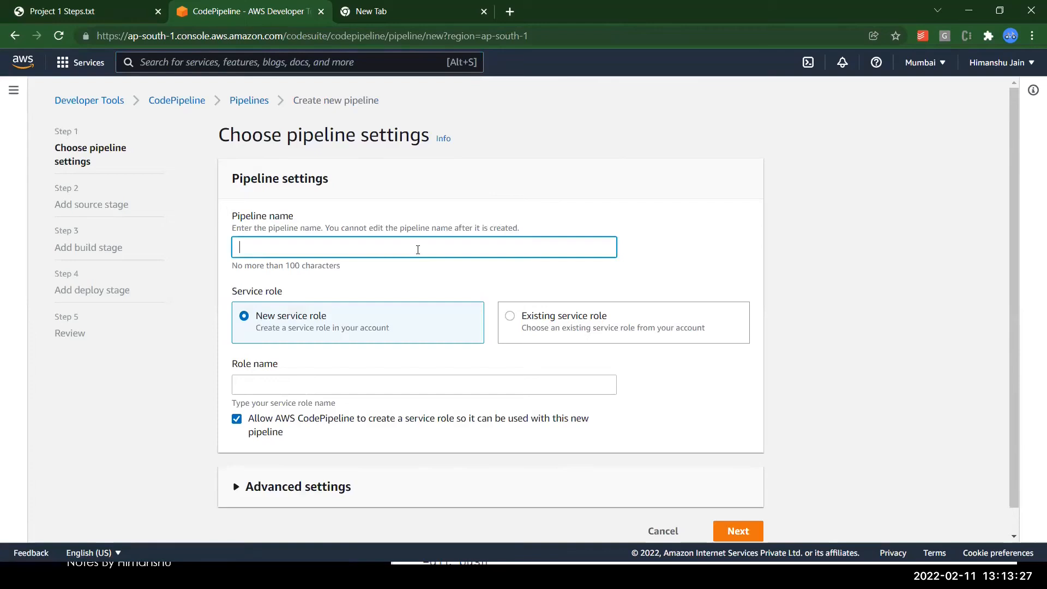
type("MyFirst")
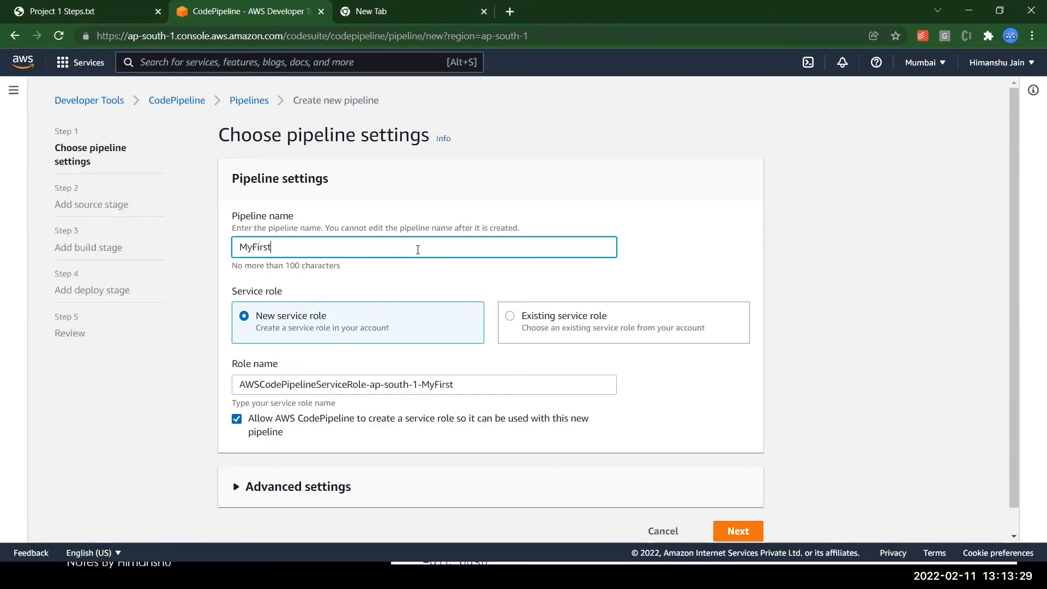
type("Pipeline")
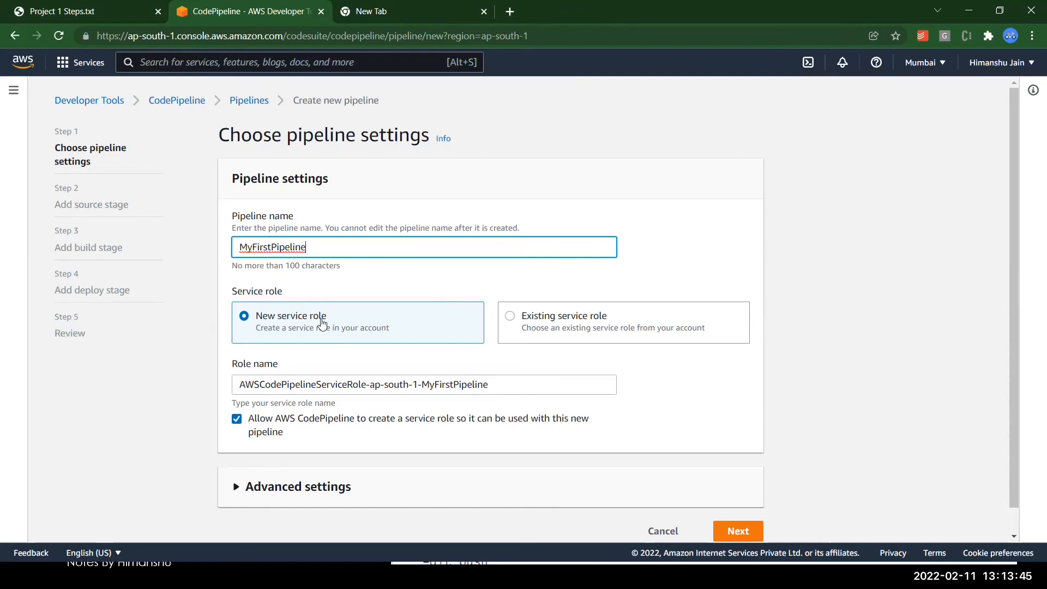
left_click(900, 255)
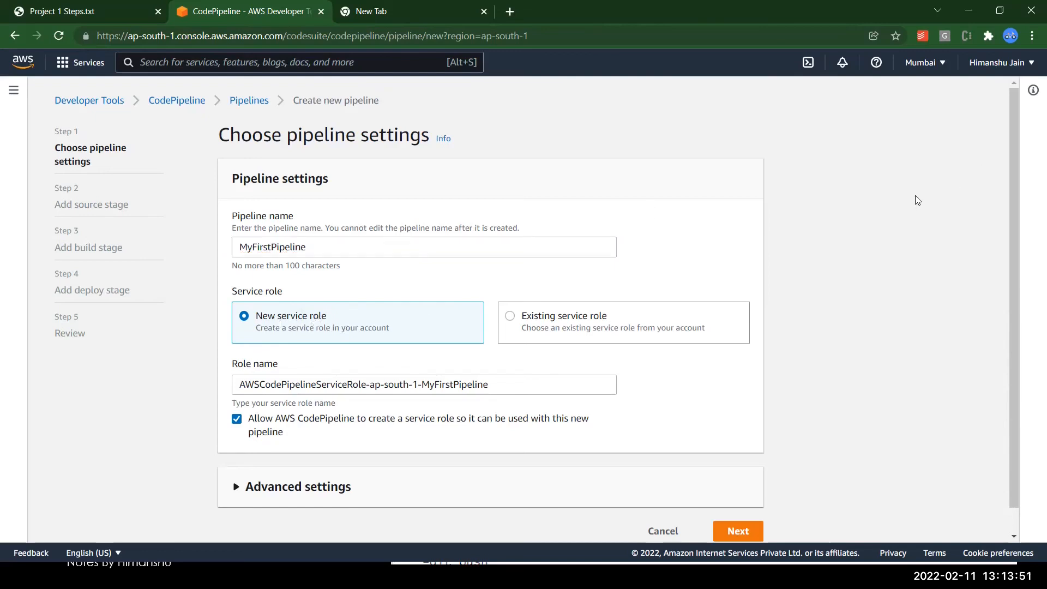
scroll(915, 196, "down", 1)
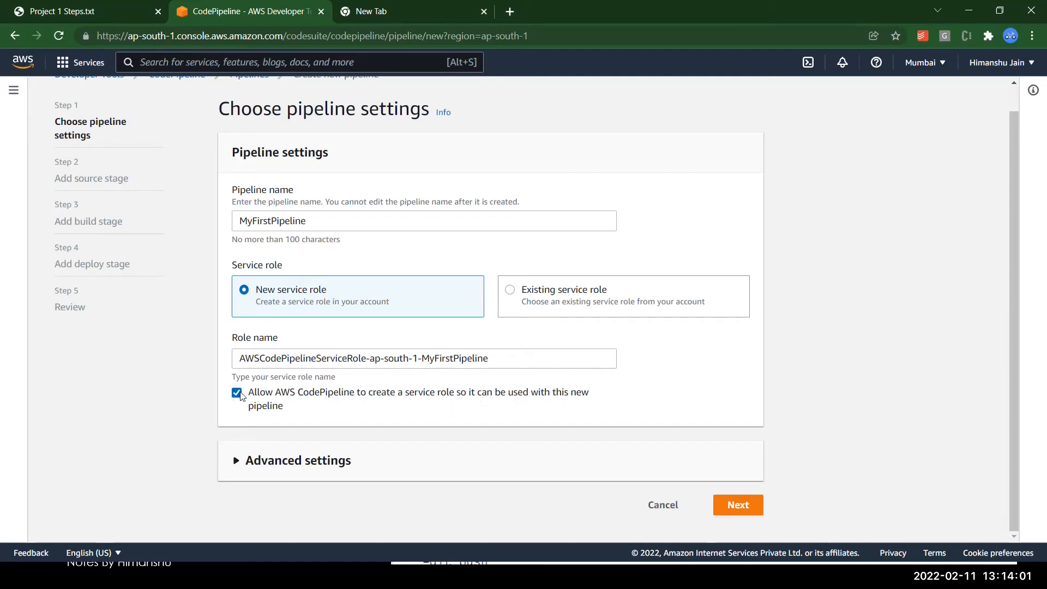
left_click(344, 451)
scroll(905, 249, "down", 4)
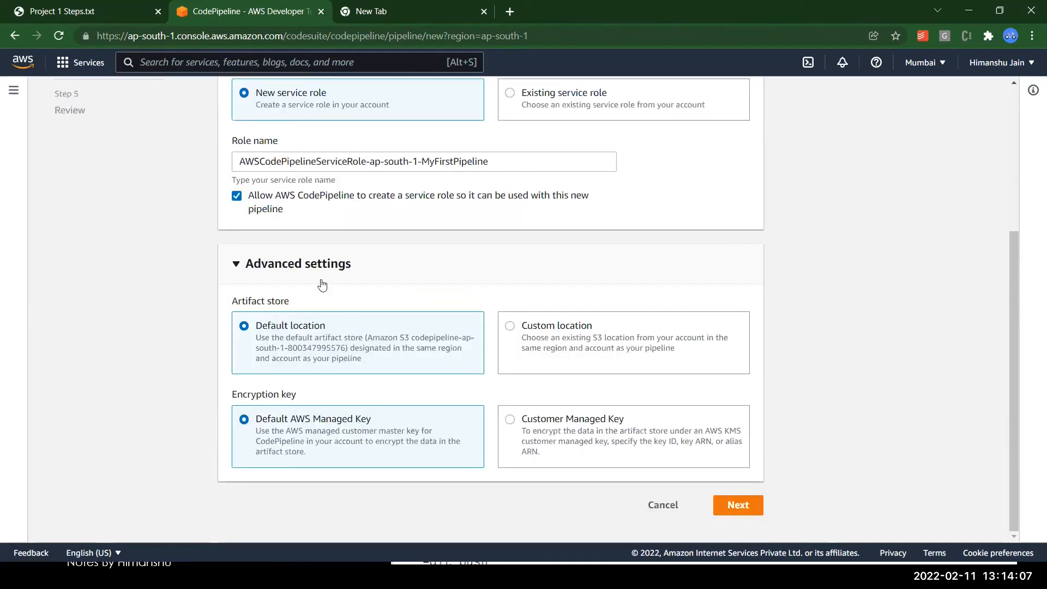
left_click(755, 495)
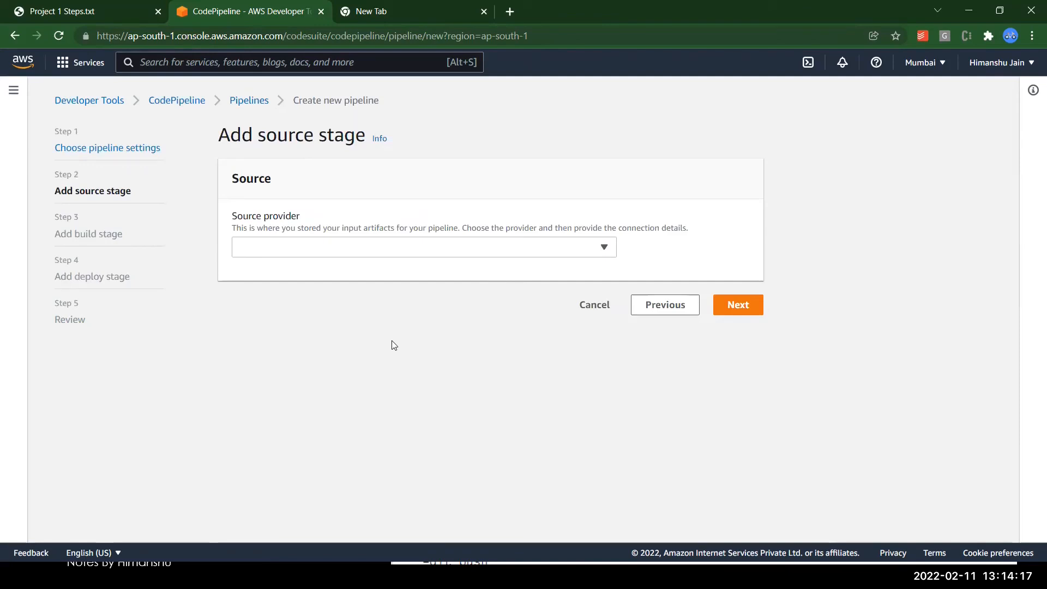
Set the source stage to AWS CodeCommit with repository awsdevopsrepo and branch master, keeping the default change detection and artifact format.
left_click(293, 256)
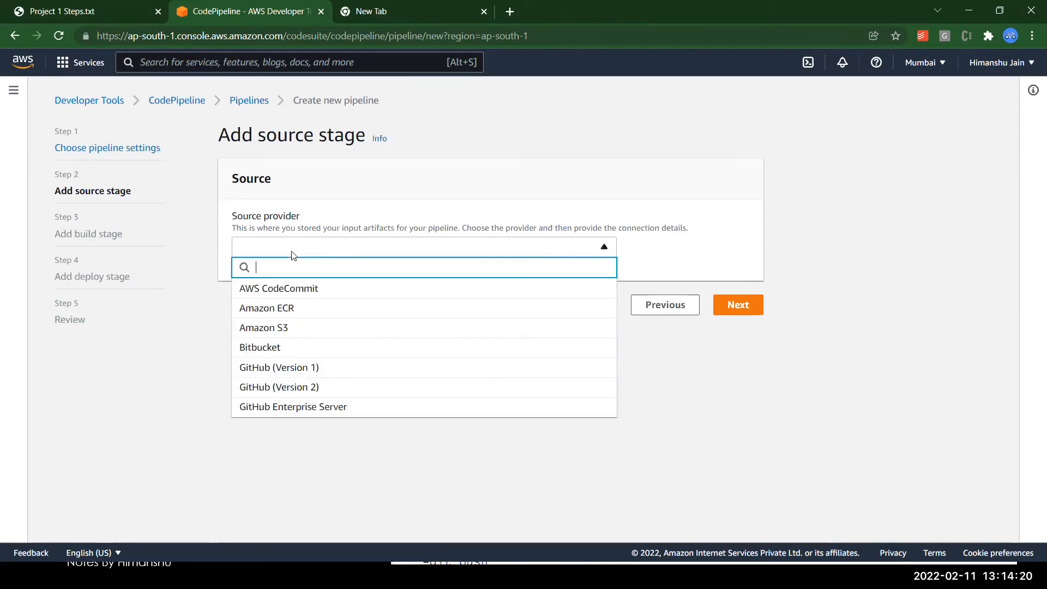
left_click(275, 296)
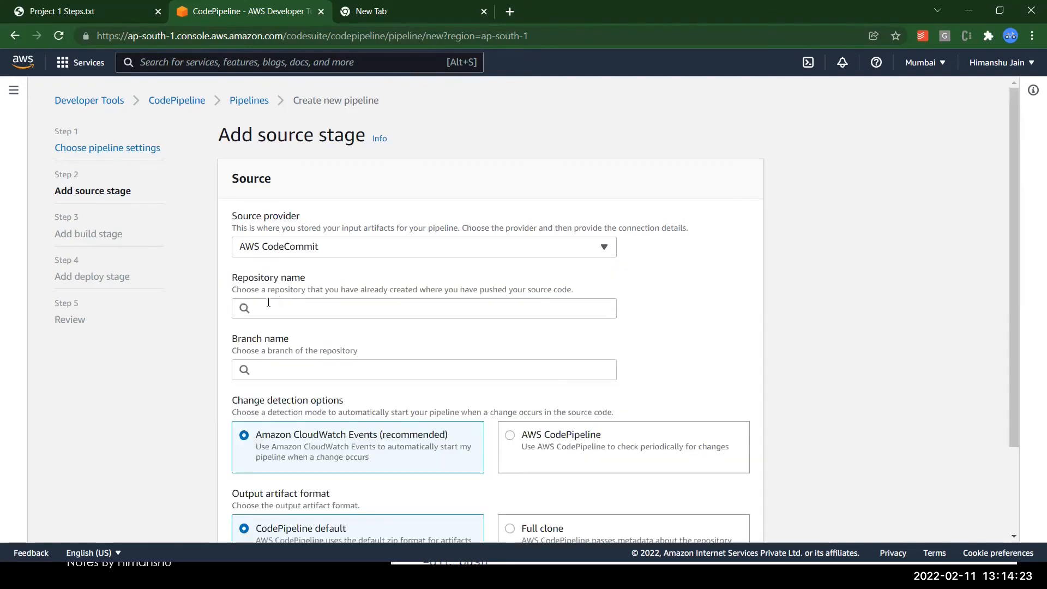
left_click(268, 307)
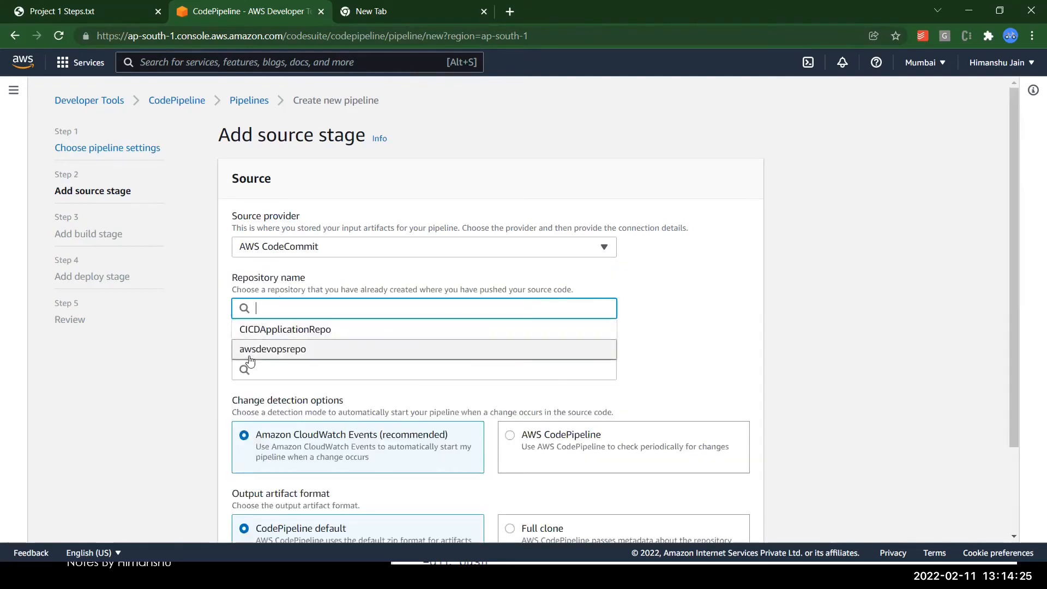
left_click(281, 352)
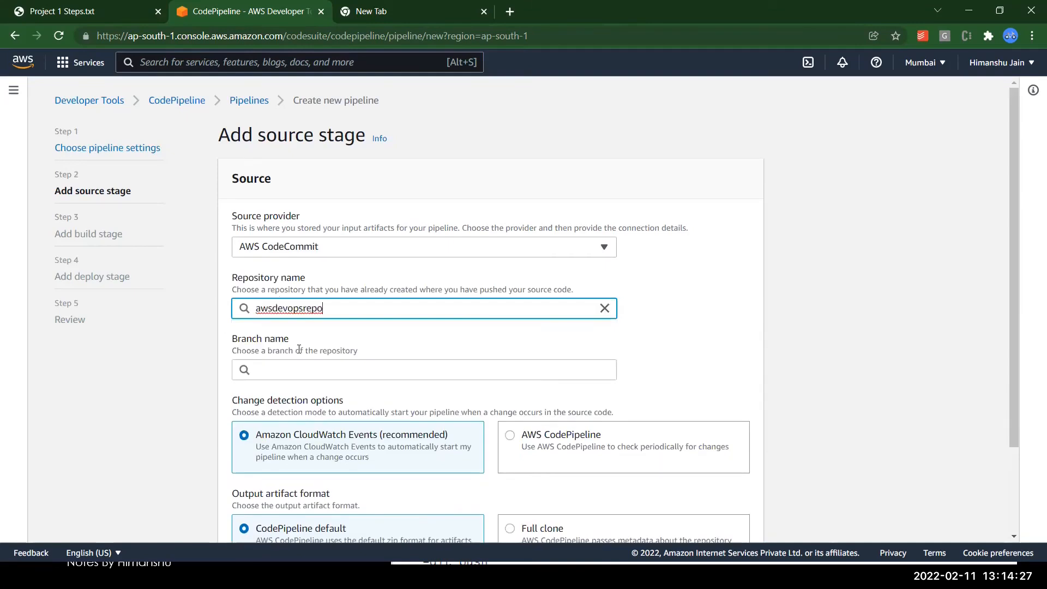
left_click(271, 376)
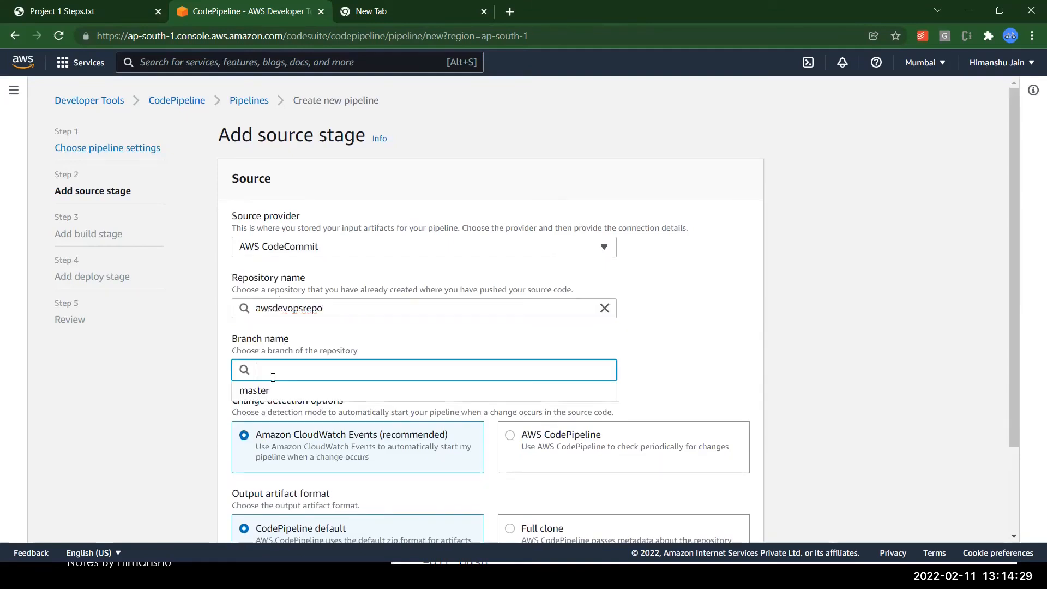
left_click(267, 392)
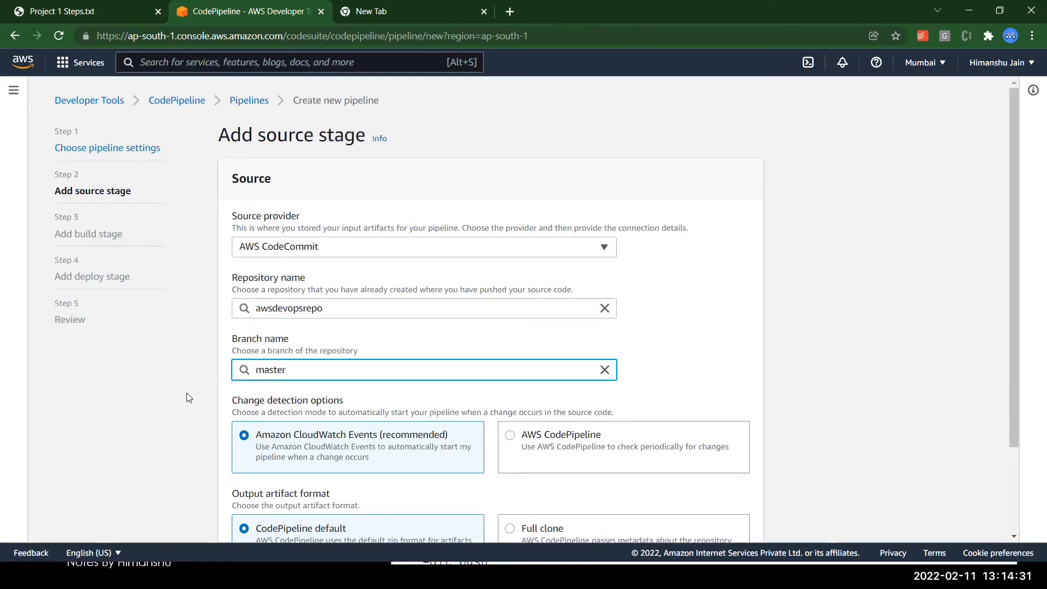
scroll(187, 392, "down", 1)
scroll(186, 397, "down", 2)
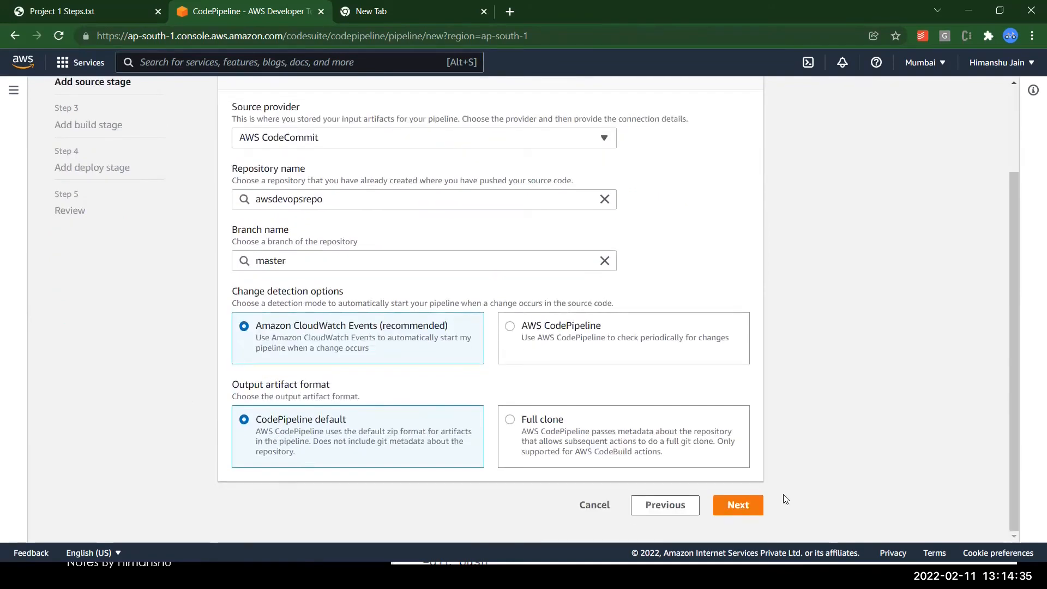
left_click(746, 505)
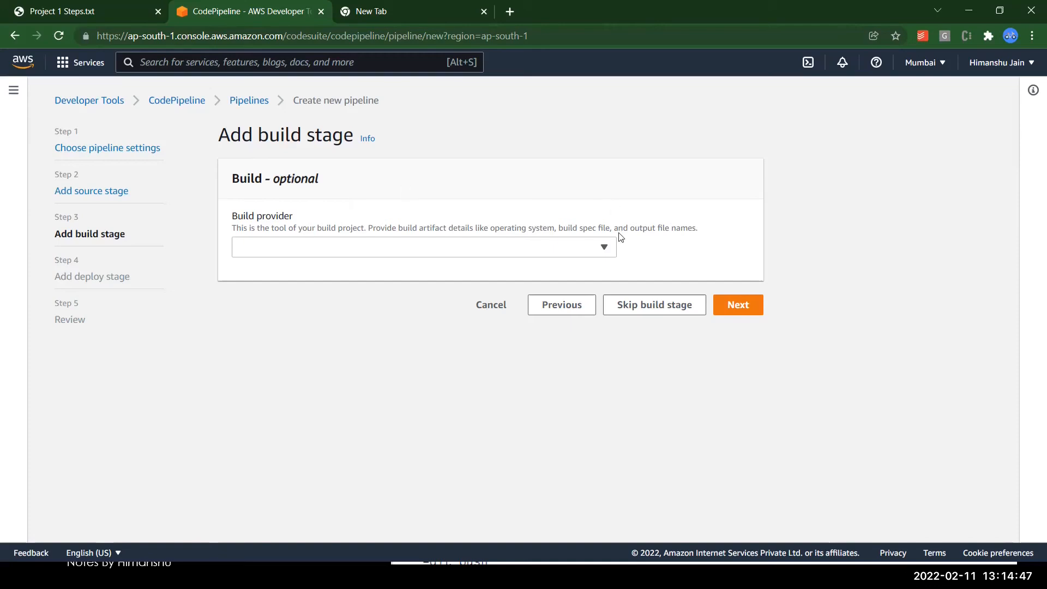
Skip the build stage and configure deployment through AWS CodeDeploy with application awsdevopsapp and deployment group awsdevopsdeploymentgroup.
left_click(647, 307)
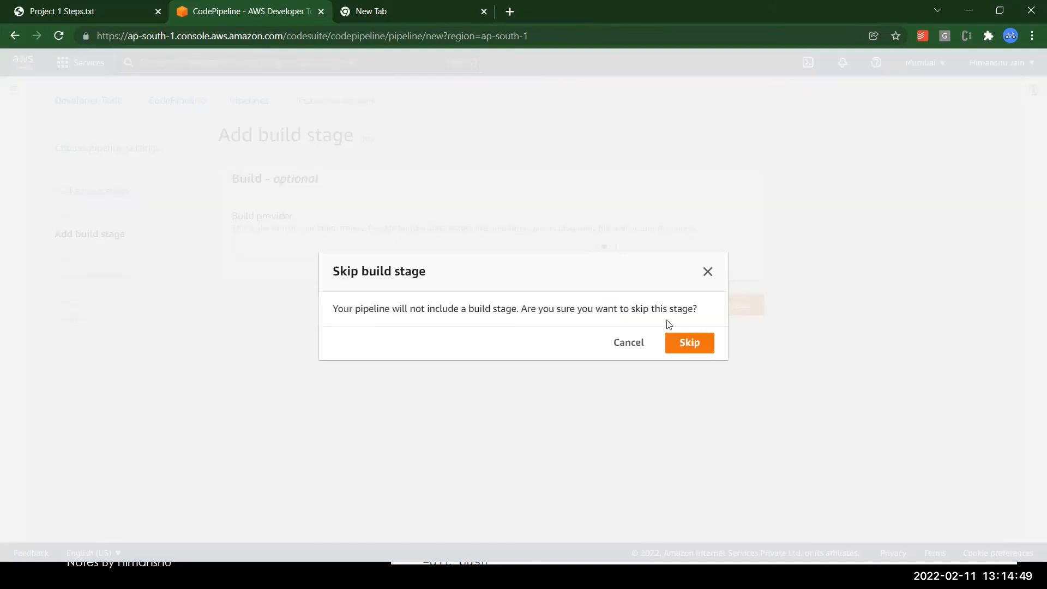
left_click(692, 343)
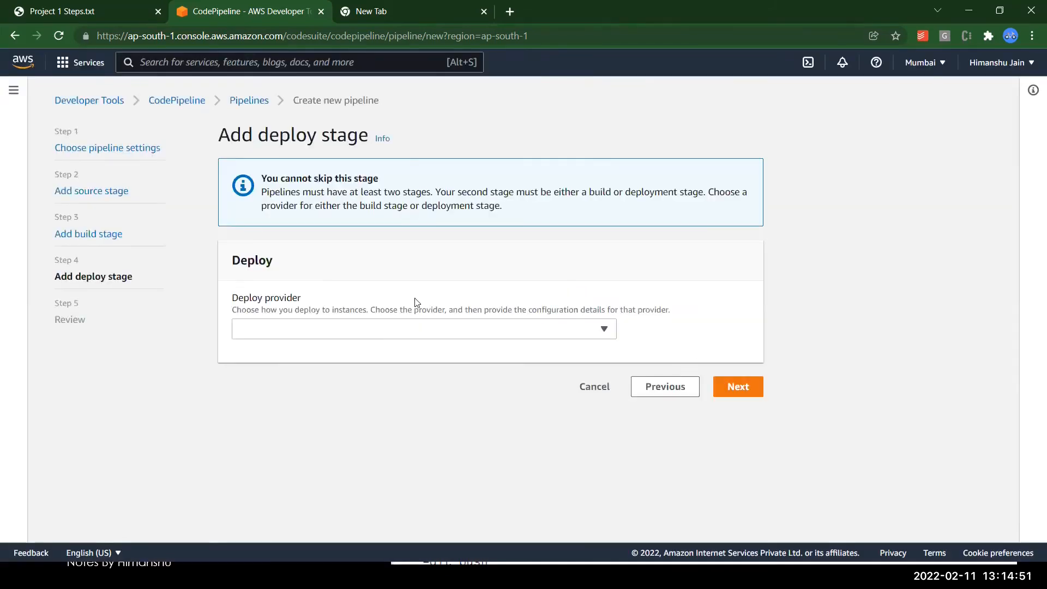
left_click(331, 326)
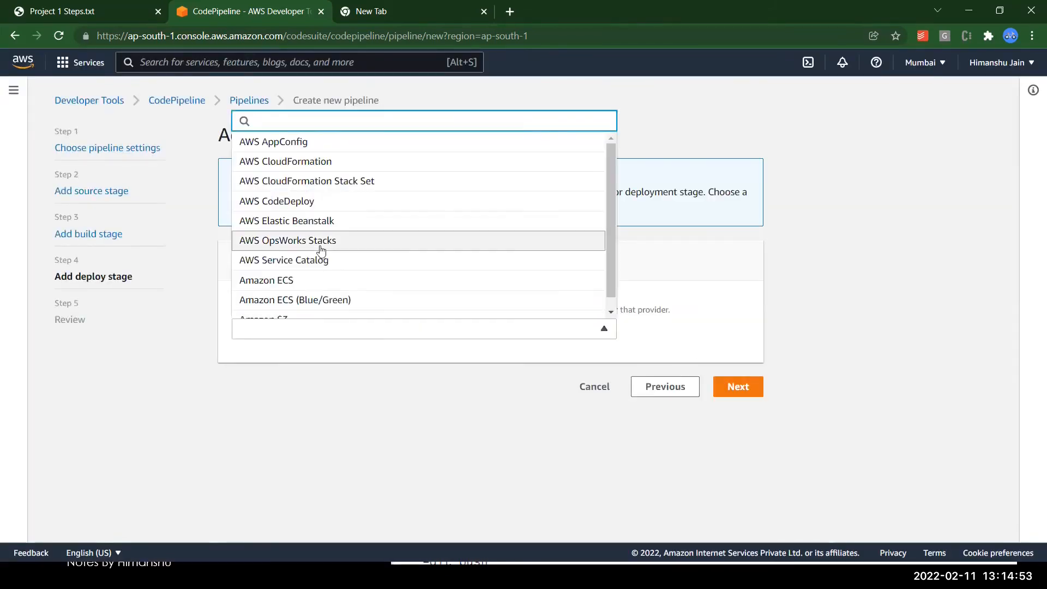
left_click(316, 208)
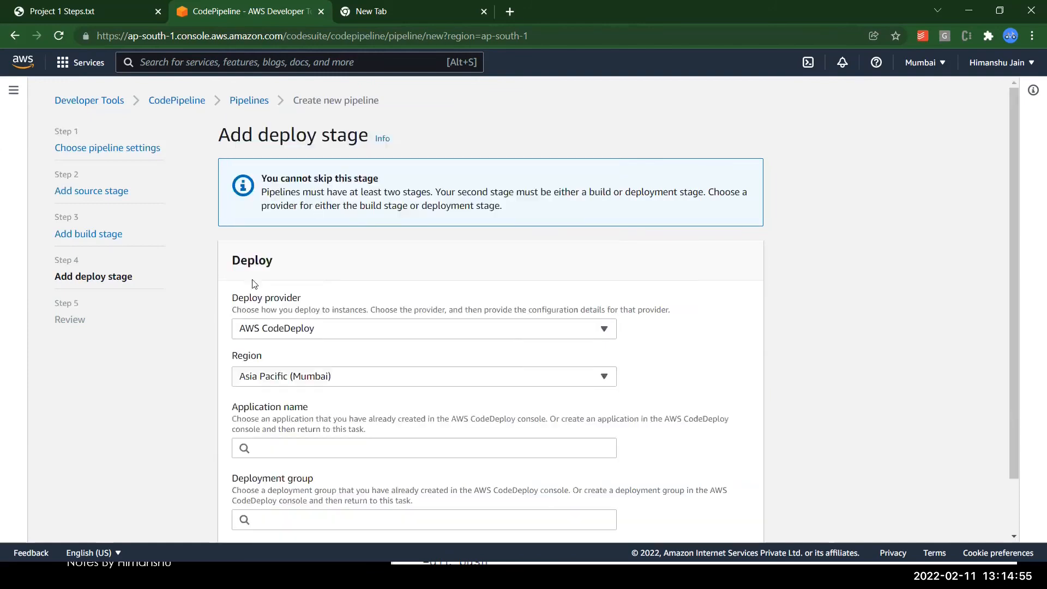
scroll(180, 393, "down", 2)
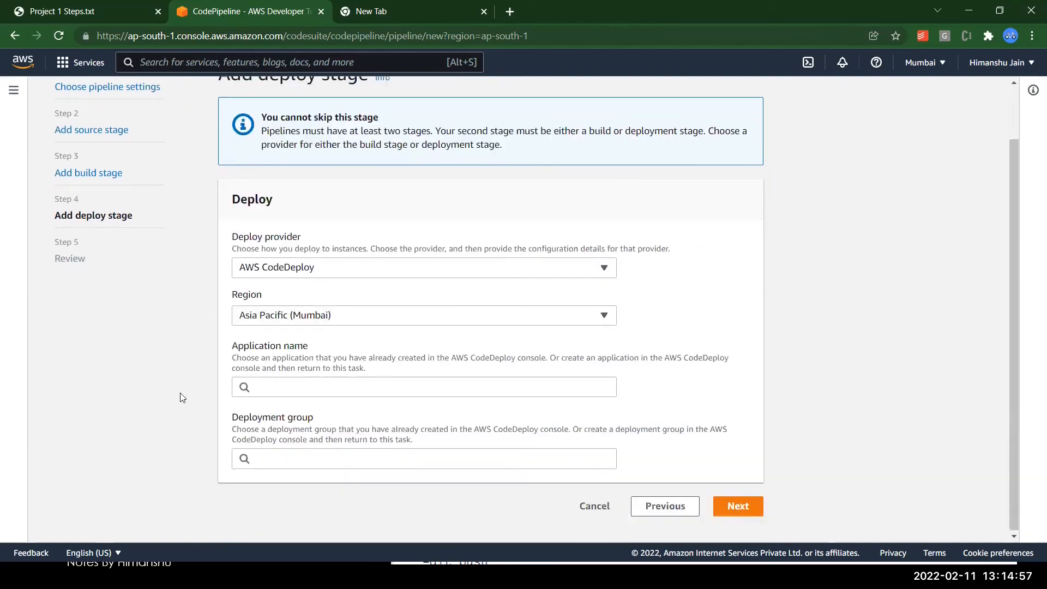
left_click(274, 386)
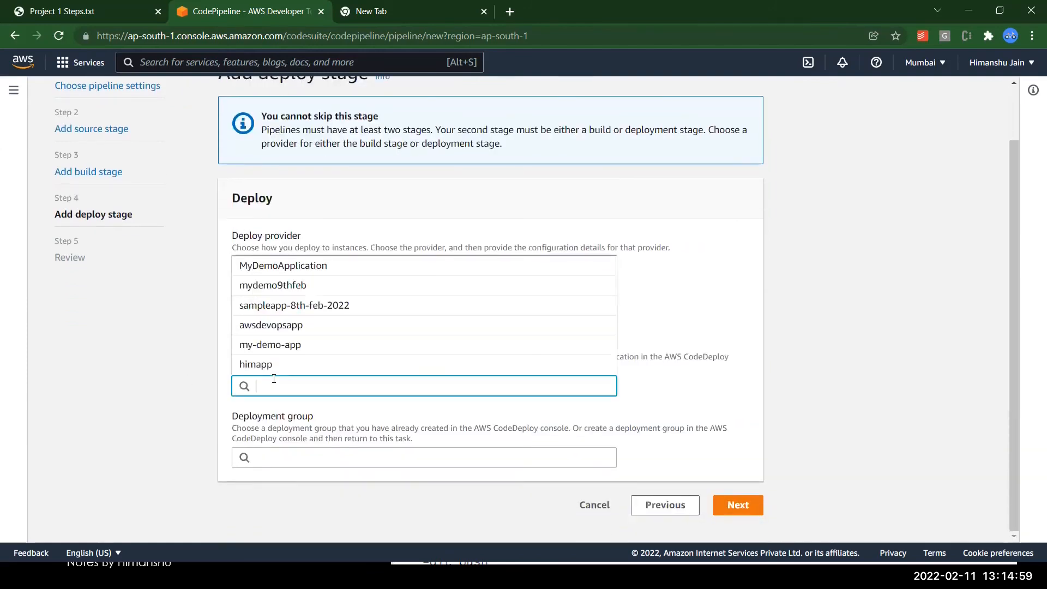
left_click(287, 326)
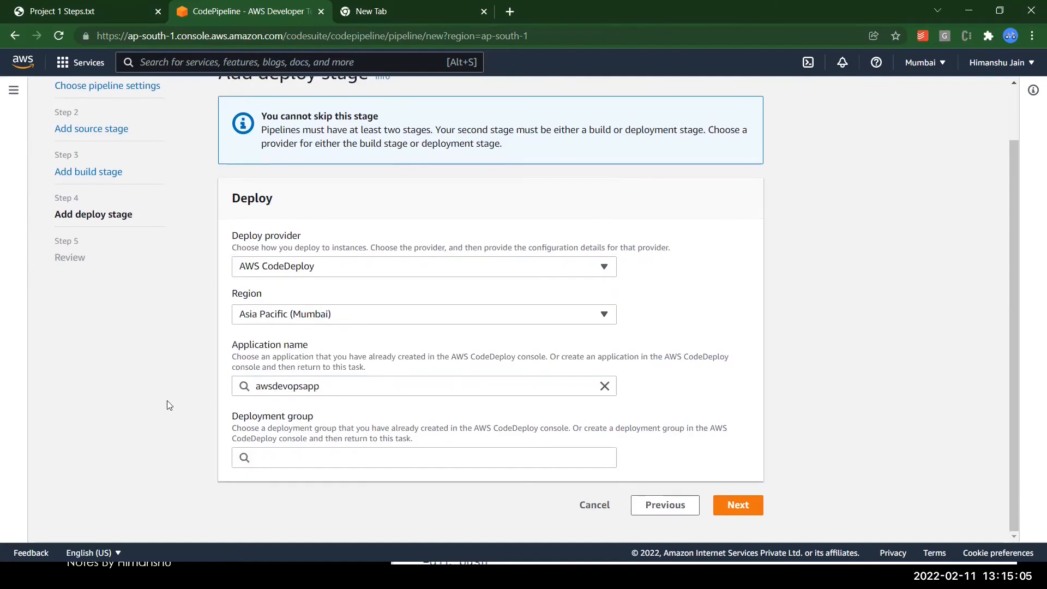
left_click(292, 452)
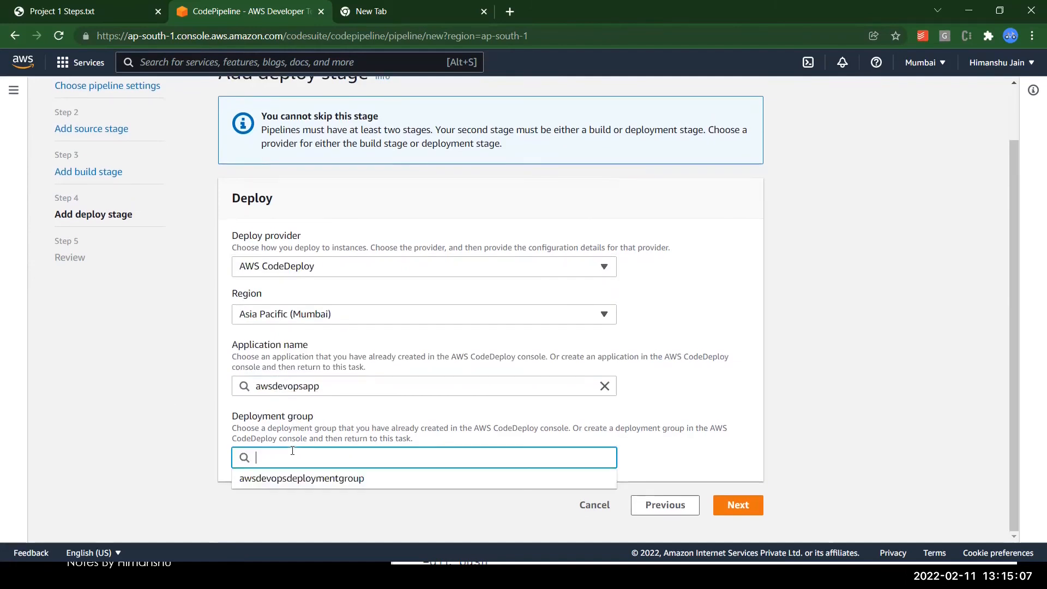
left_click(287, 478)
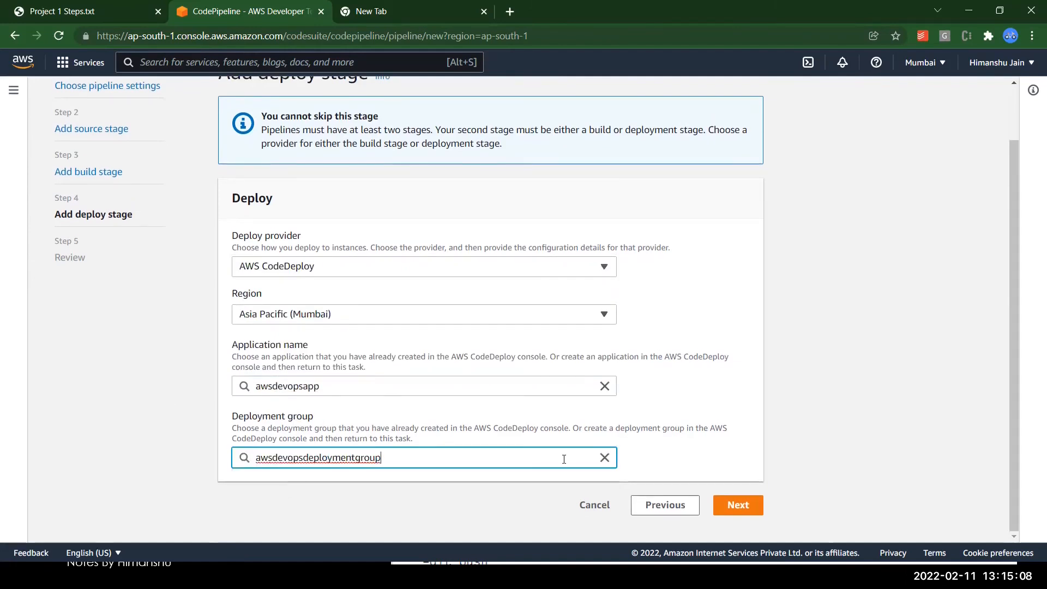
left_click(761, 497)
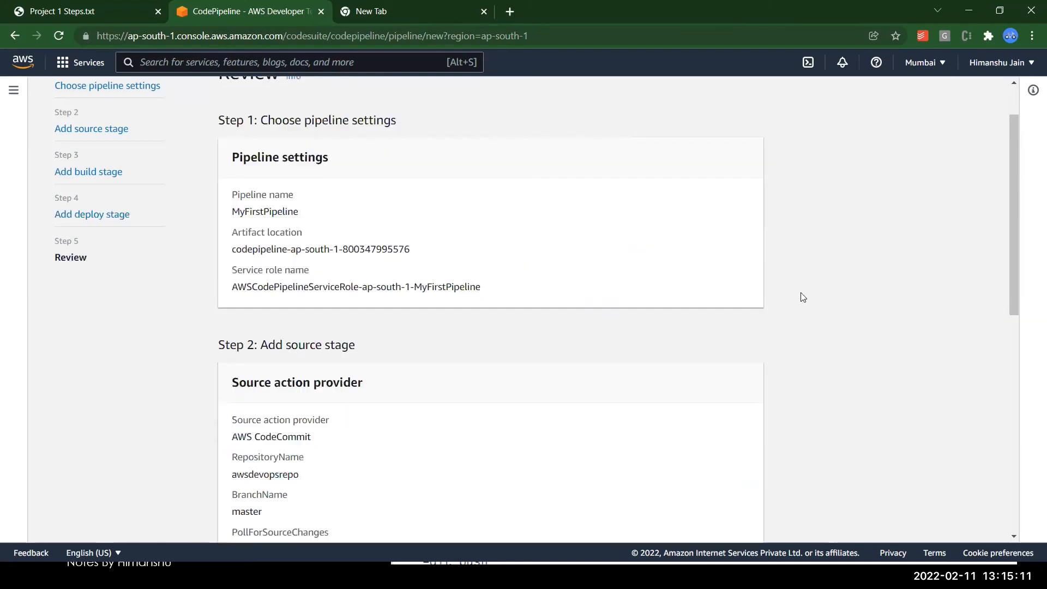
Review the pipeline summary and try to create the pipeline.
scroll(802, 298, "down", 9)
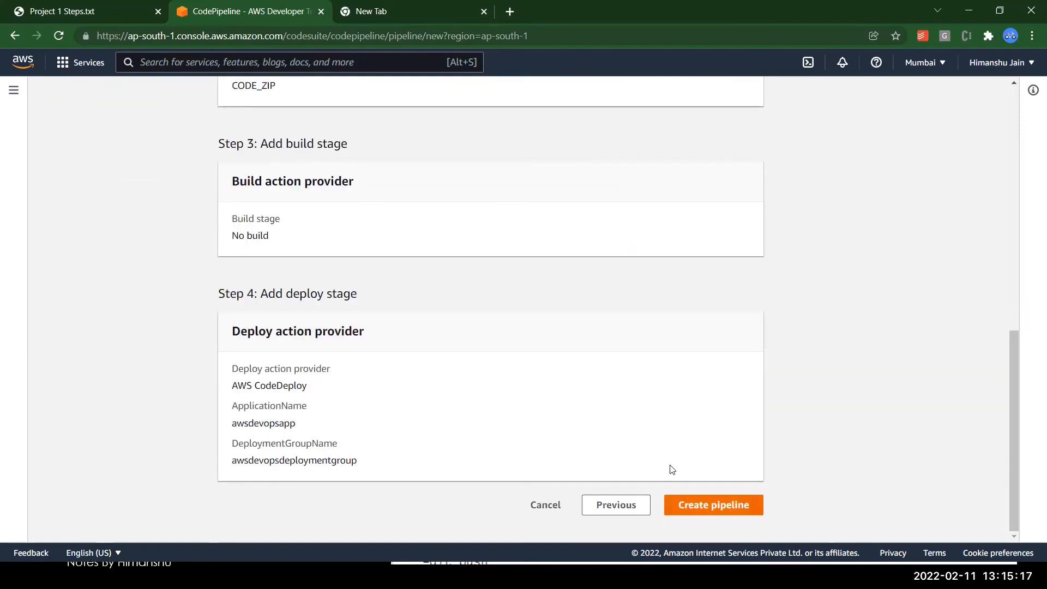
left_click(707, 505)
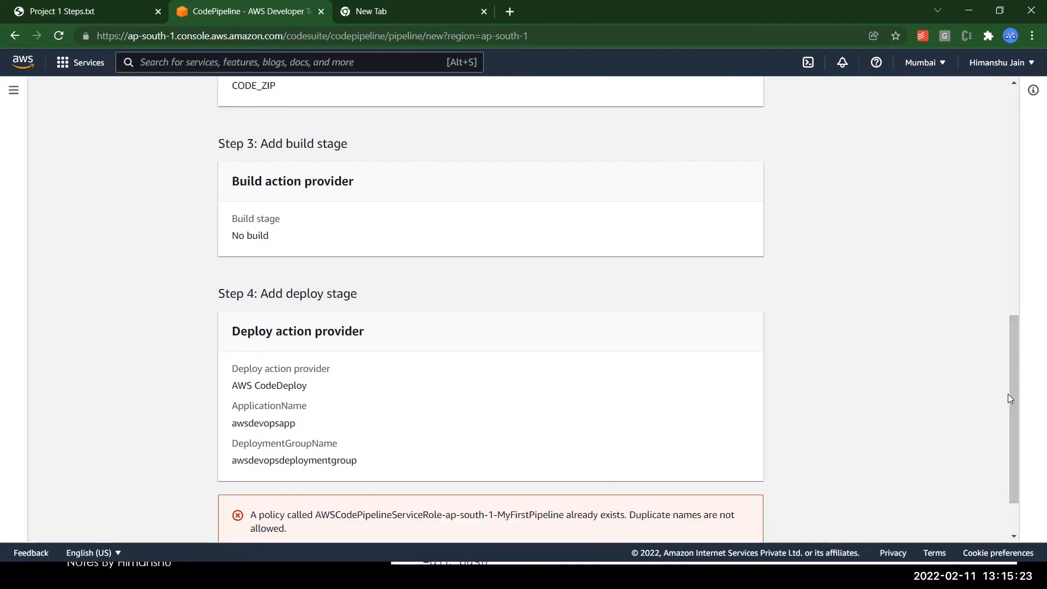
left_click_drag(1013, 396, 993, 457)
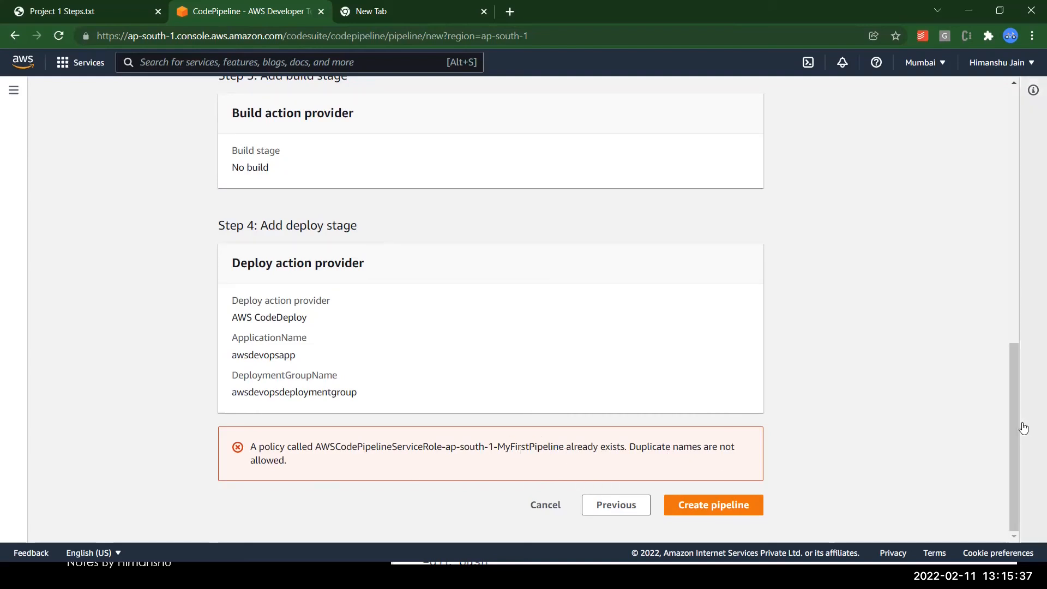
left_click_drag(1011, 424, 980, 331)
scroll(979, 330, "down", 5)
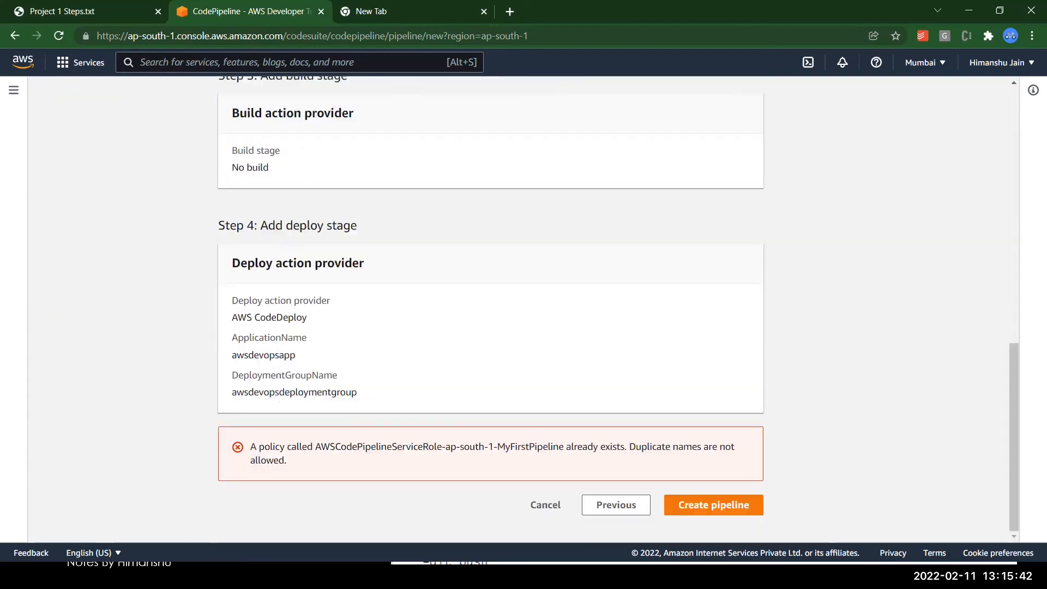
Return to the pipeline settings, rename the pipeline MySecondPipeline with a matching new service role, and continue to the source stage.
left_click(615, 504)
scroll(846, 325, "down", 2)
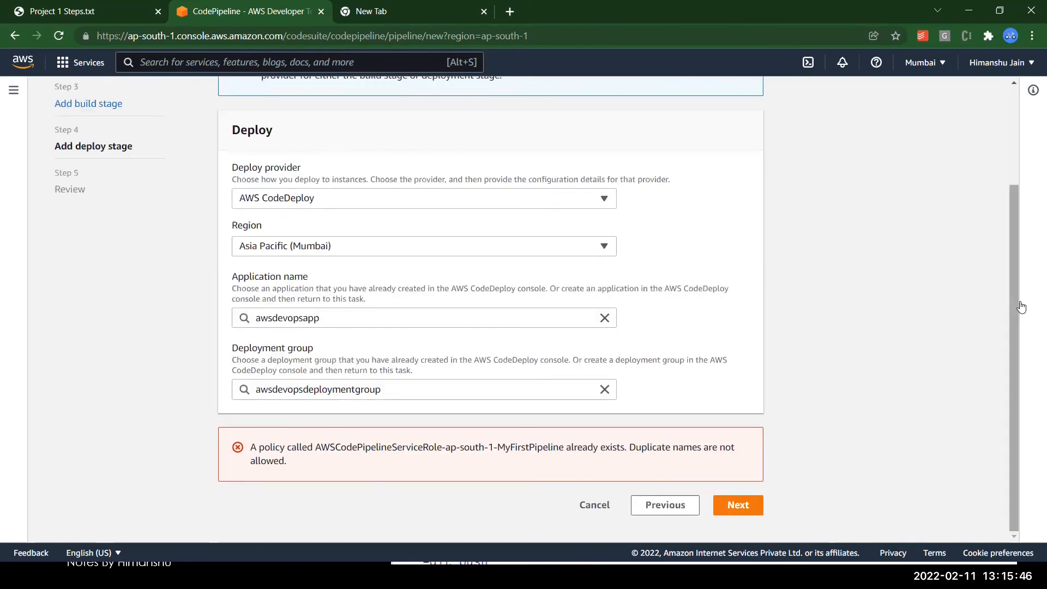
left_click_drag(1017, 303, 1003, 214)
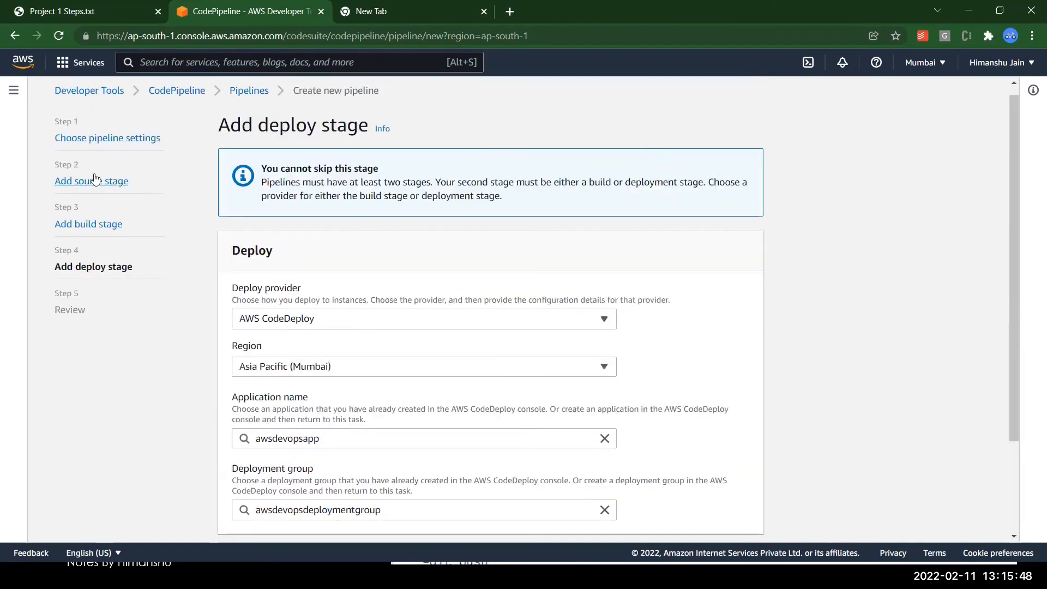
left_click(70, 137)
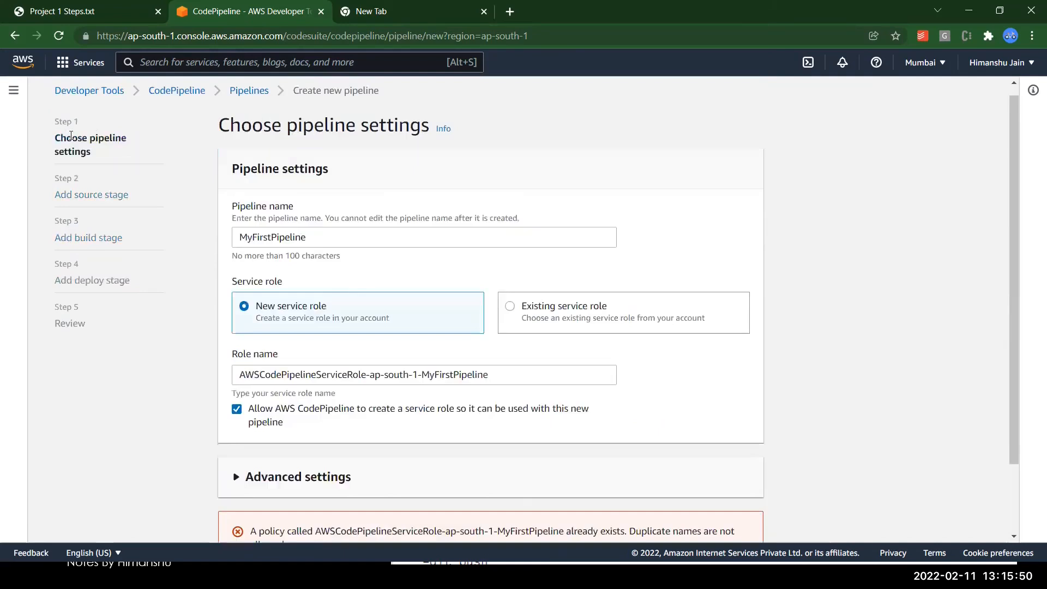
left_click(328, 238)
key("Left")
key("Left")
key("Left")
key("BackSpace")
key("BackSpace")
key("BackSpace")
key("BackSpace")
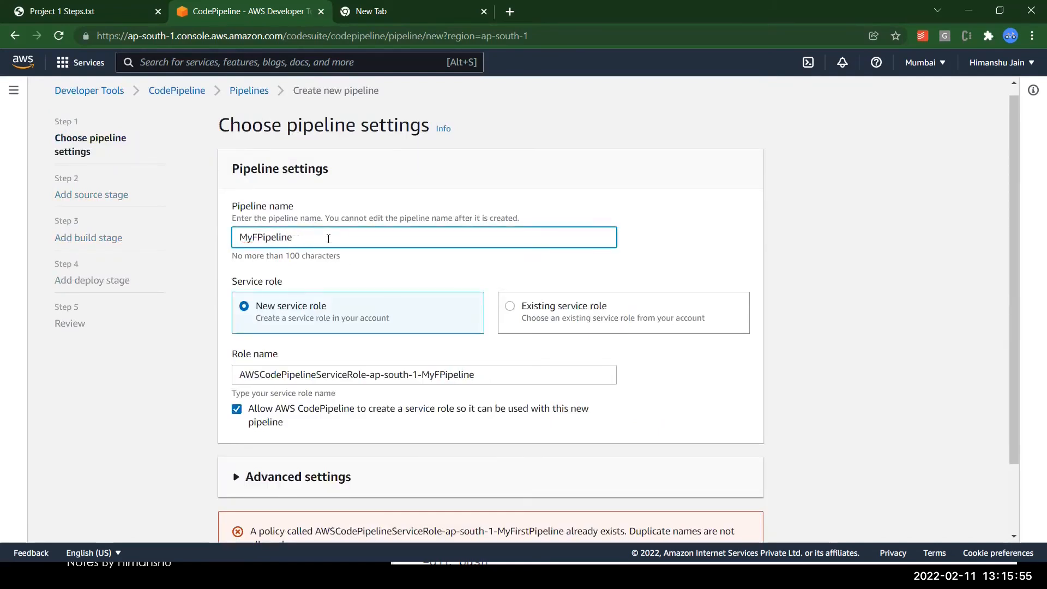
key("BackSpace")
type("Second")
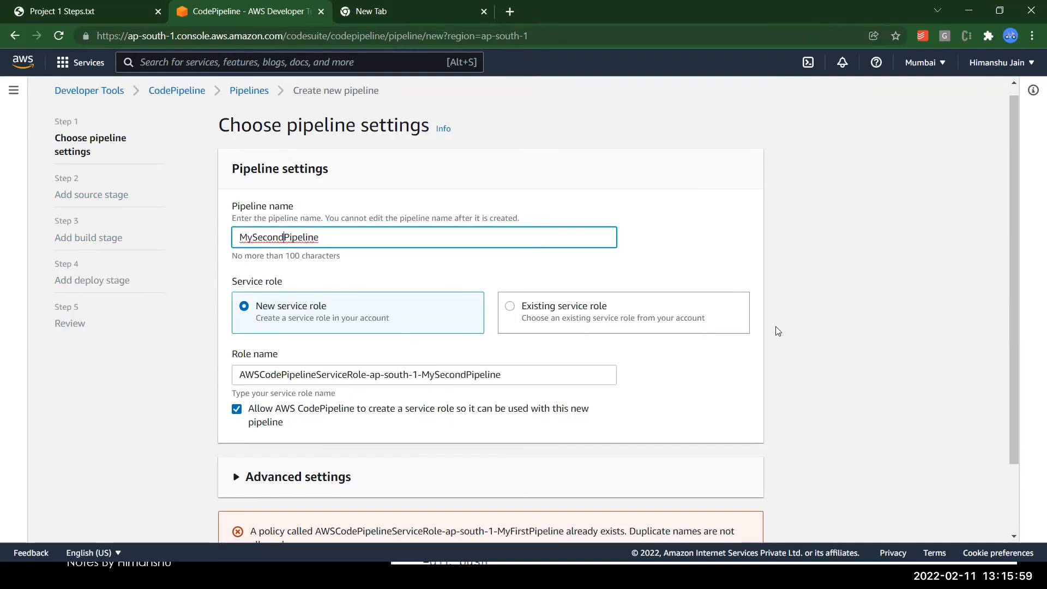
left_click(853, 335)
left_click_drag(1006, 254, 1013, 318)
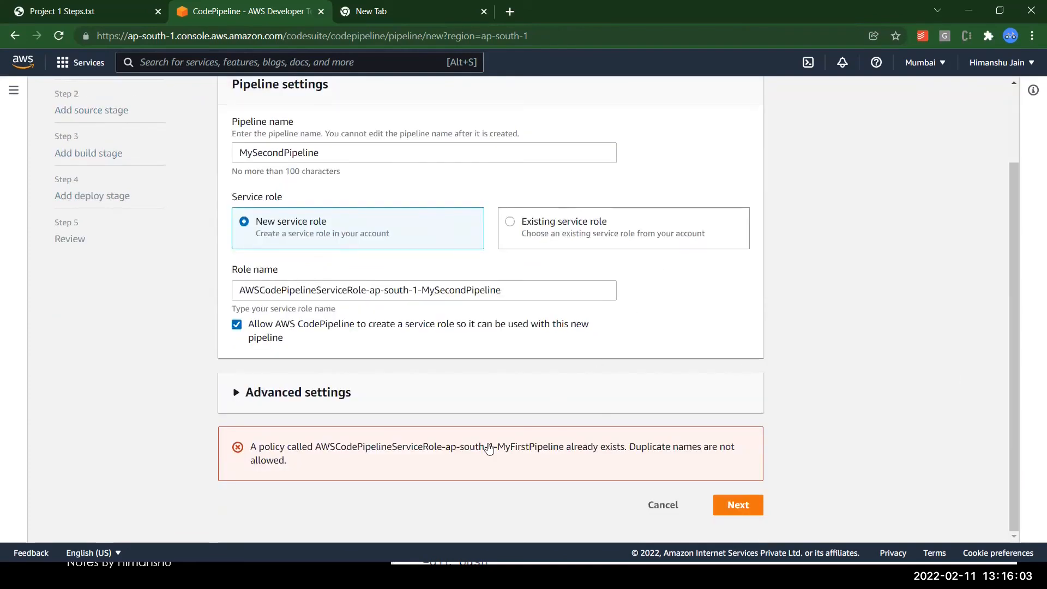
left_click(736, 494)
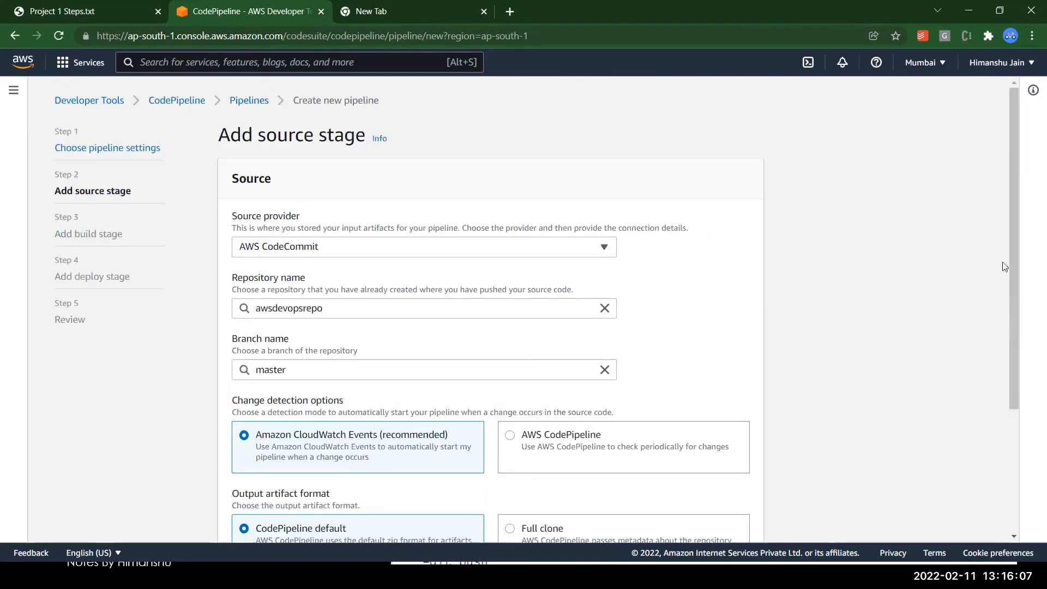
Keep the CodeCommit source settings for awsdevopsrepo on the master branch and skip the build stage.
left_click_drag(1017, 263, 1031, 387)
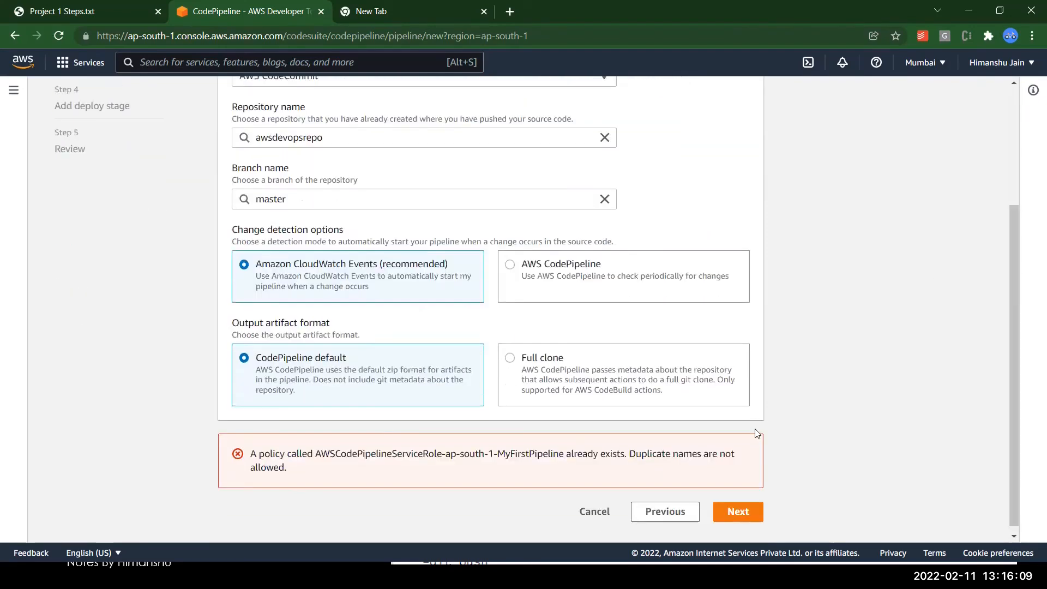
left_click(734, 505)
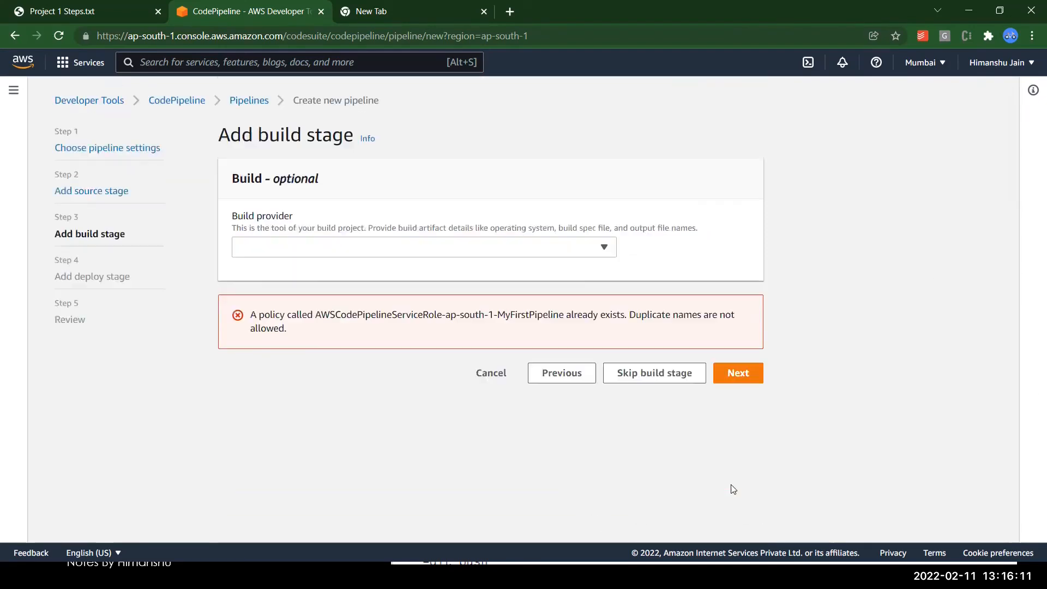
left_click(638, 376)
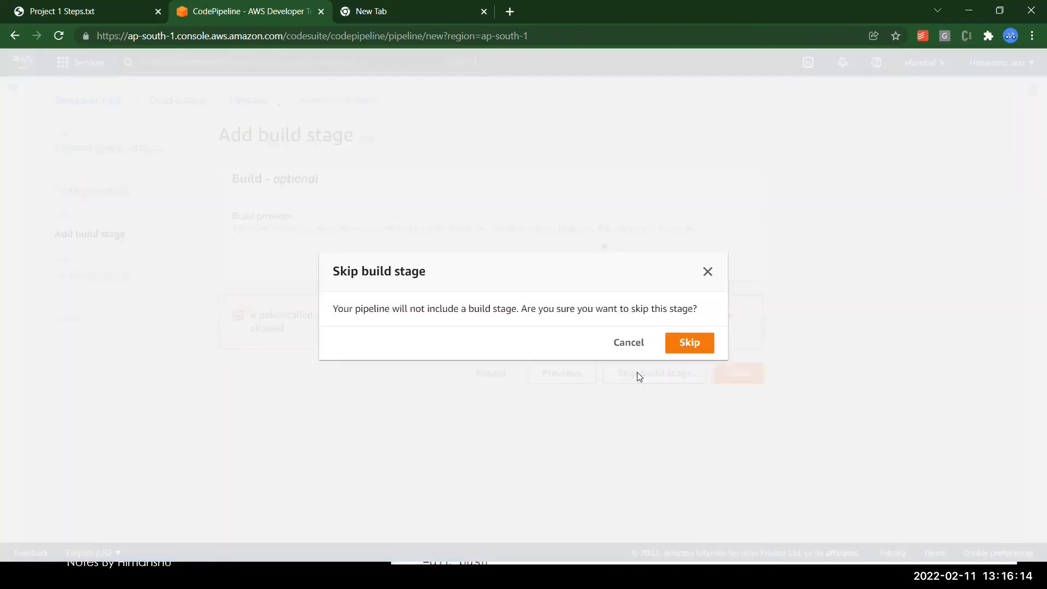
left_click(688, 343)
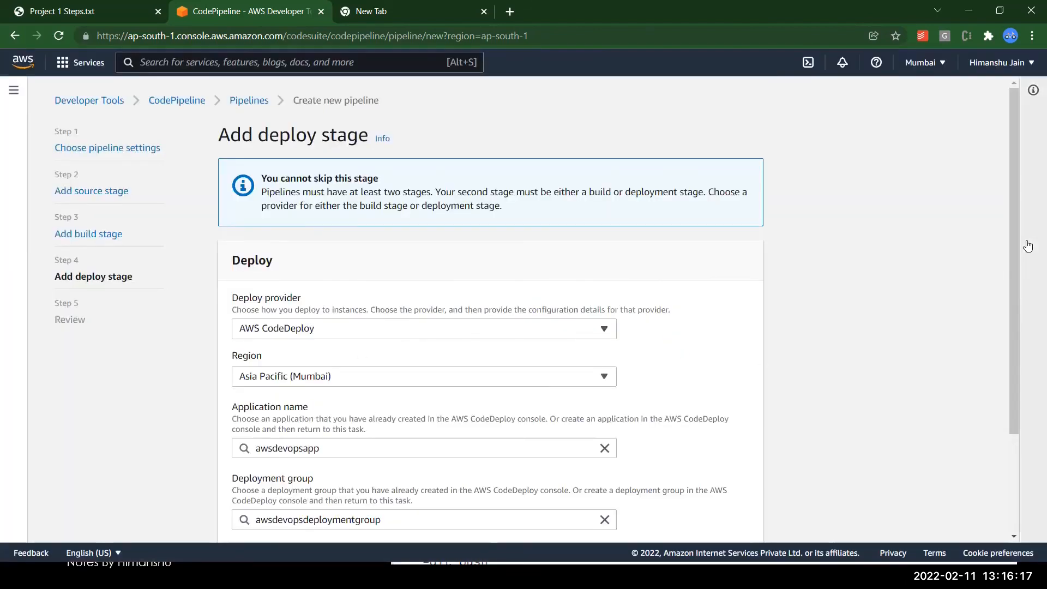
Keep the CodeDeploy deploy stage settings, review the summary, and create MySecondPipeline.
left_click_drag(1016, 250, 1015, 348)
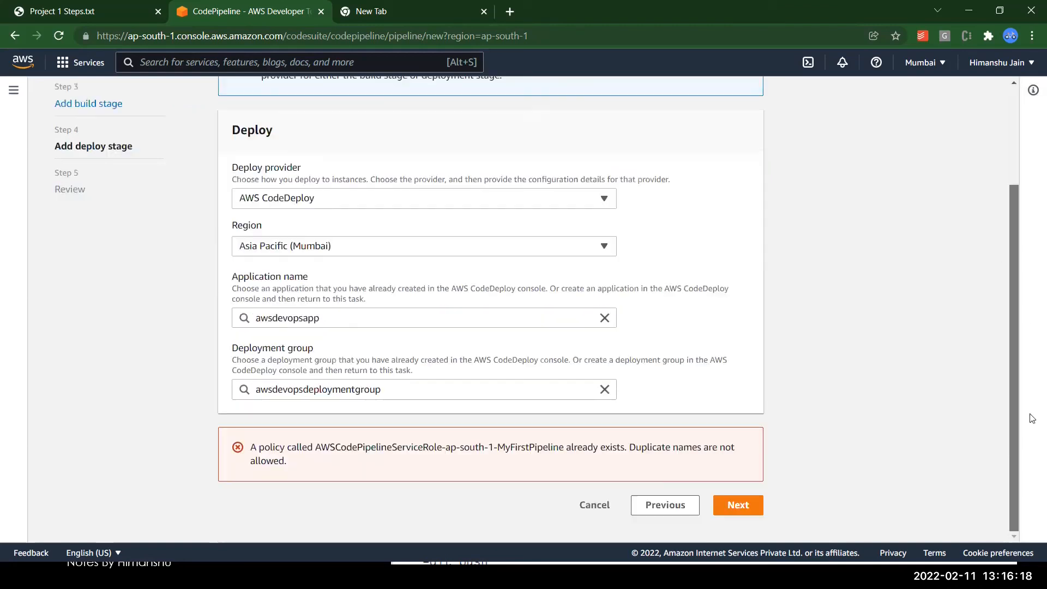
left_click(729, 493)
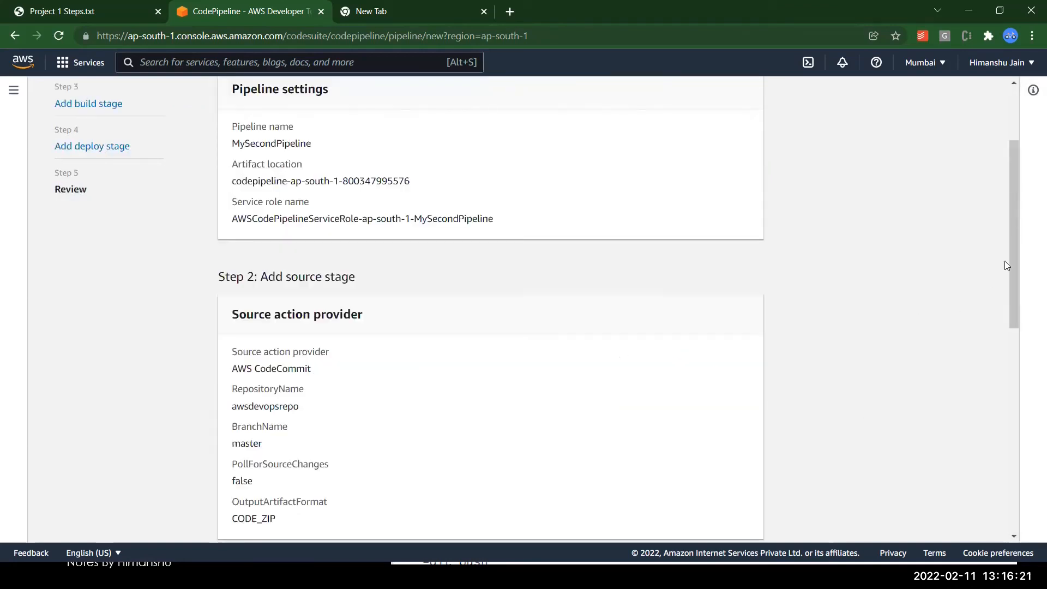
left_click_drag(1016, 259, 1032, 482)
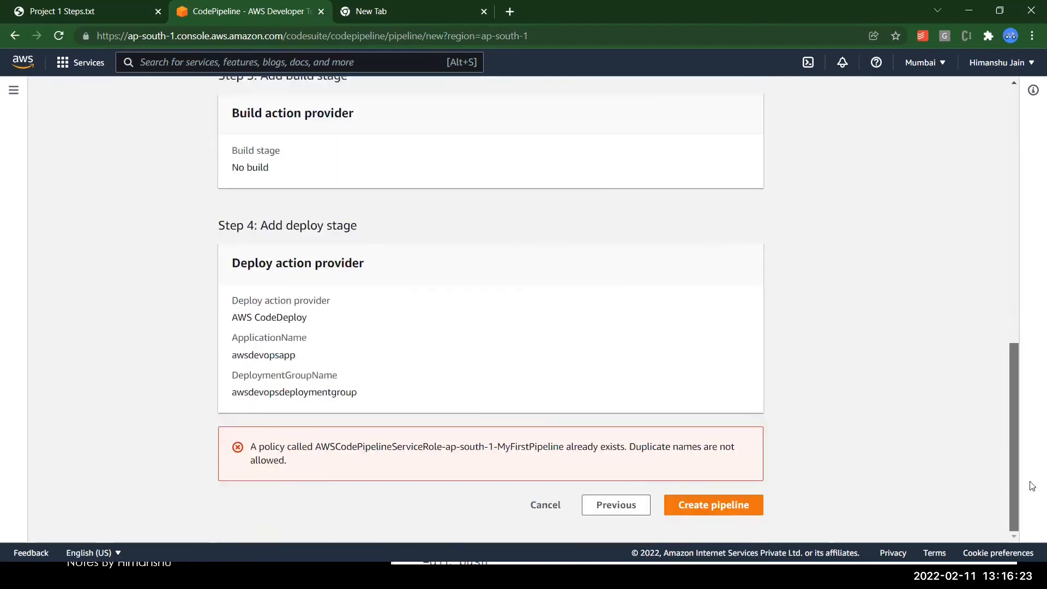
left_click(713, 505)
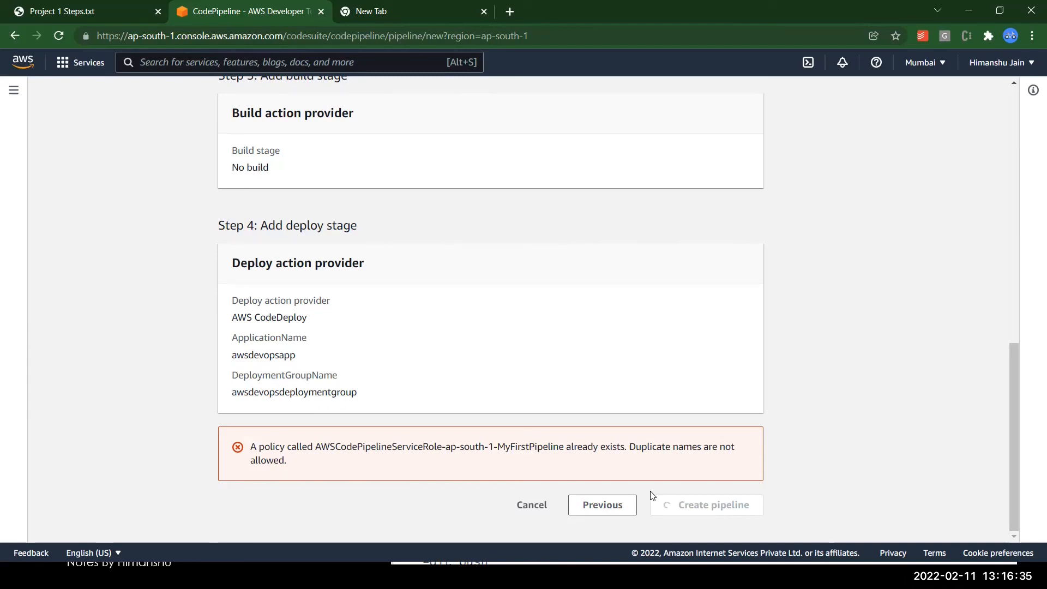
left_click_drag(1012, 410, 1012, 350)
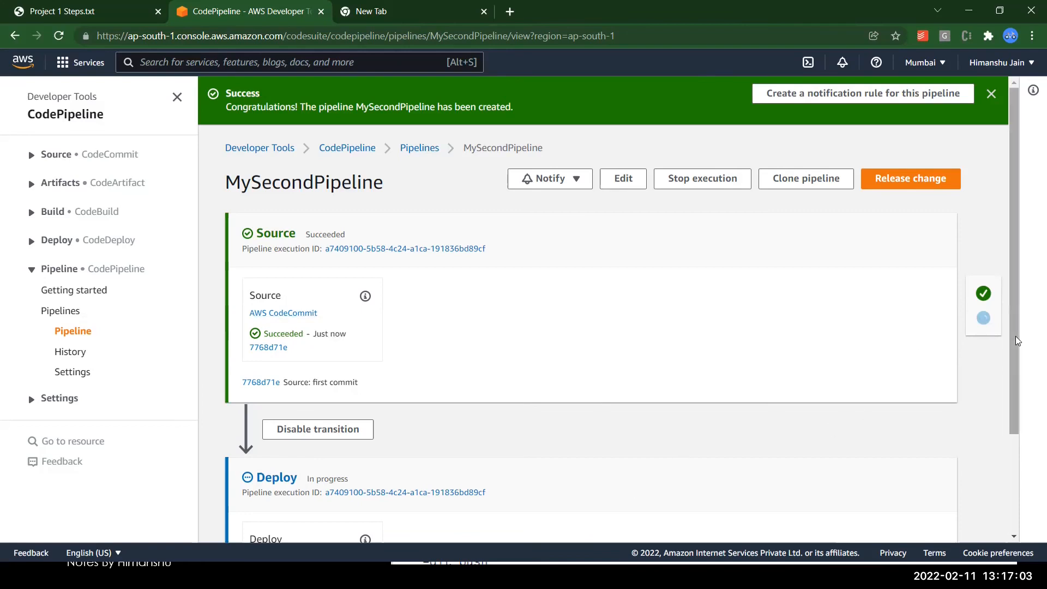
scroll(1018, 341, "down", 1)
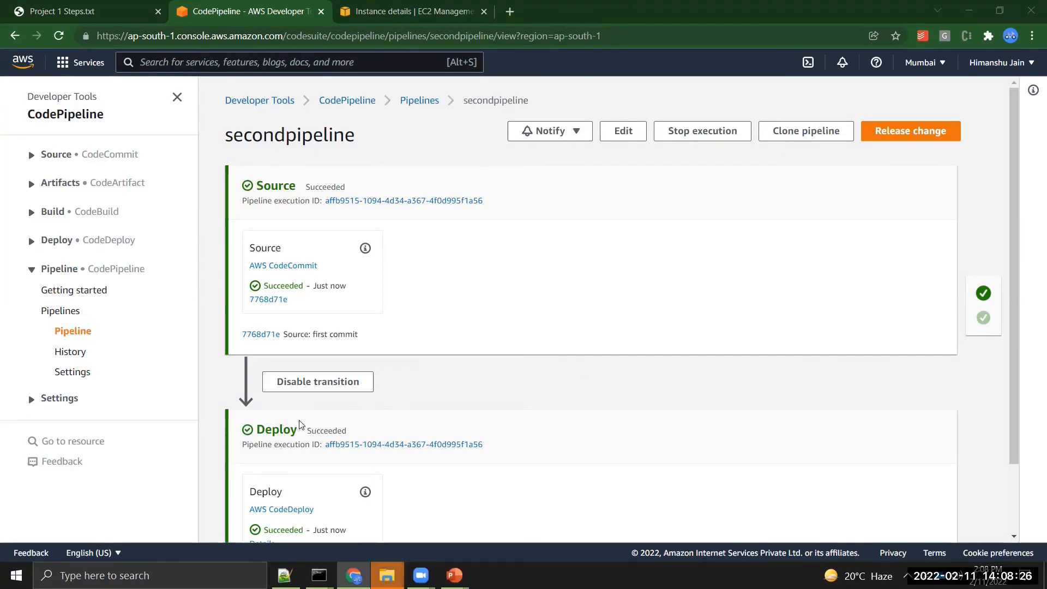
left_click(404, 11)
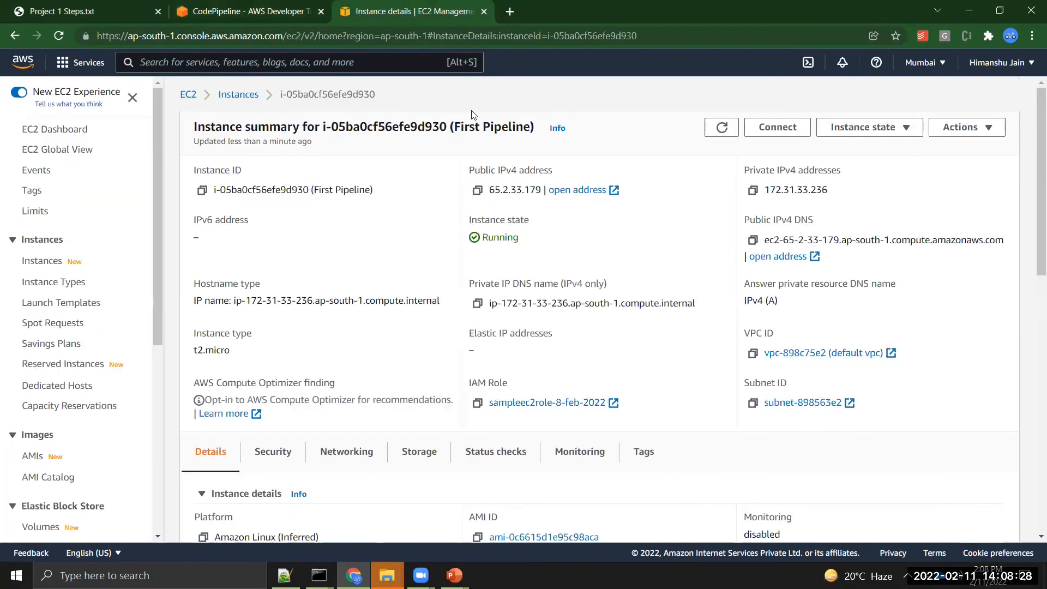
left_click(479, 191)
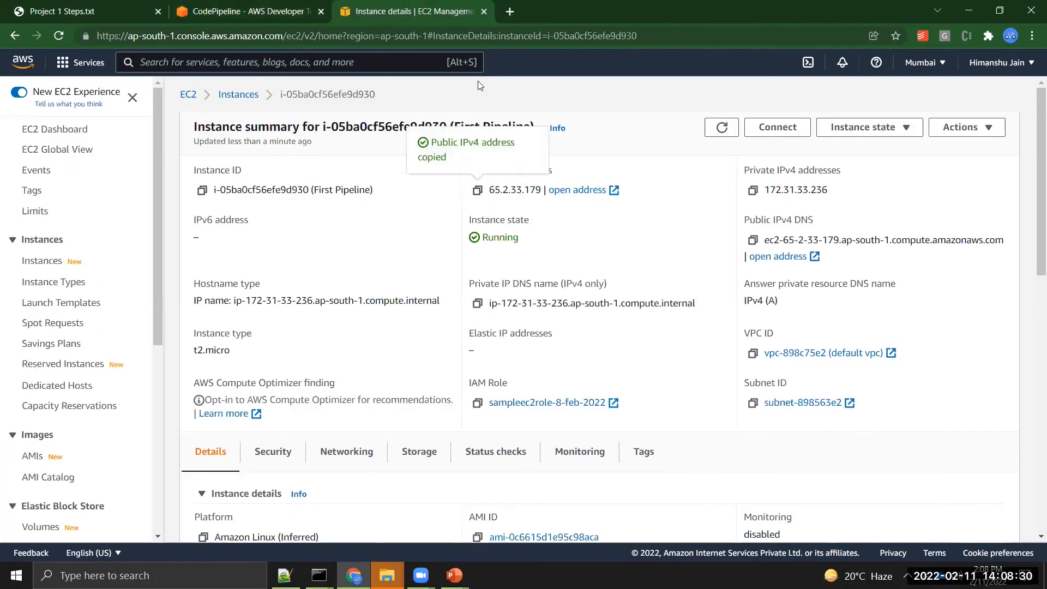
left_click(509, 12)
type("htt")
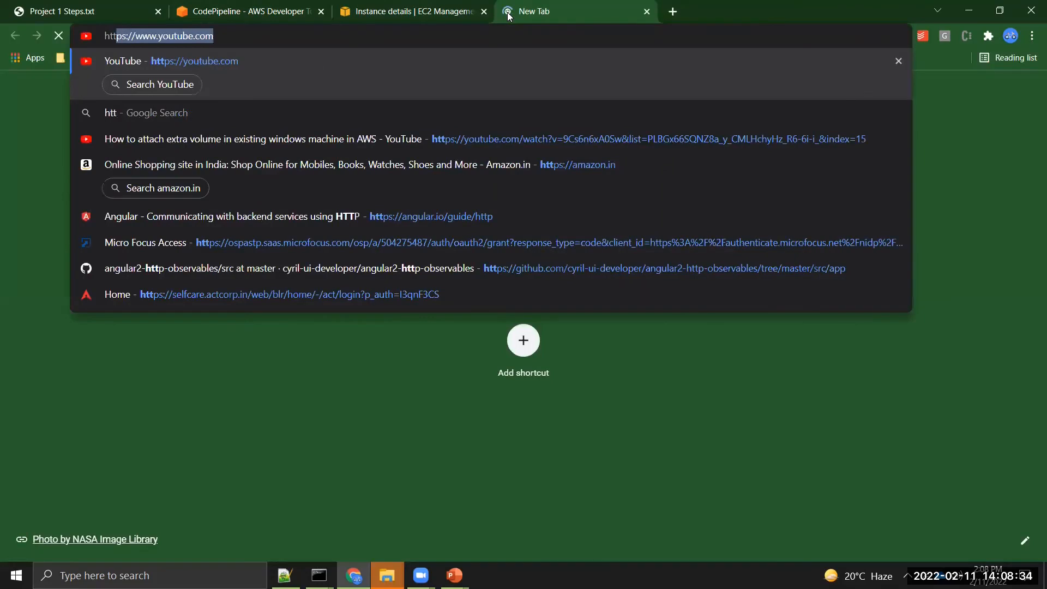
type("p://")
key("ctrl+v")
key("Return")
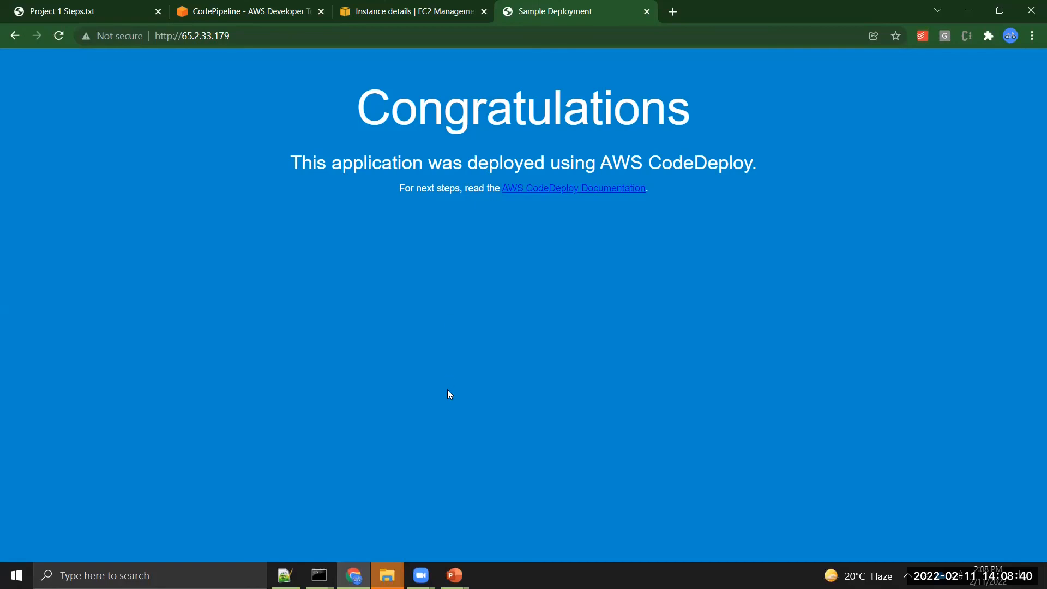
Switch to the local awsdevopsrepo folder in File Explorer and open the index file for editing in Notepad++.
mouse_move(386, 575)
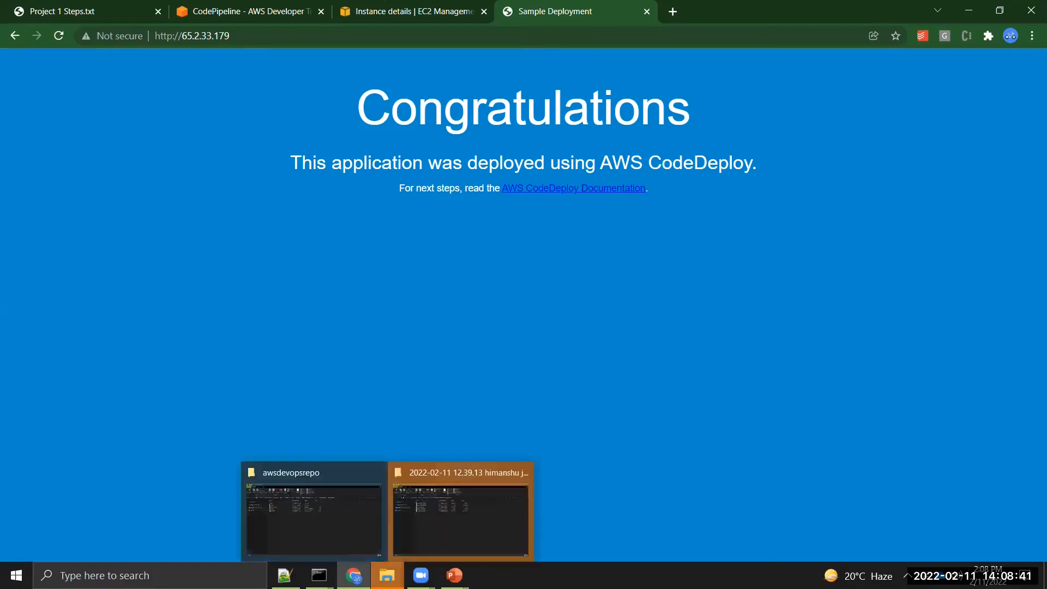
left_click(348, 526)
double_click(211, 198)
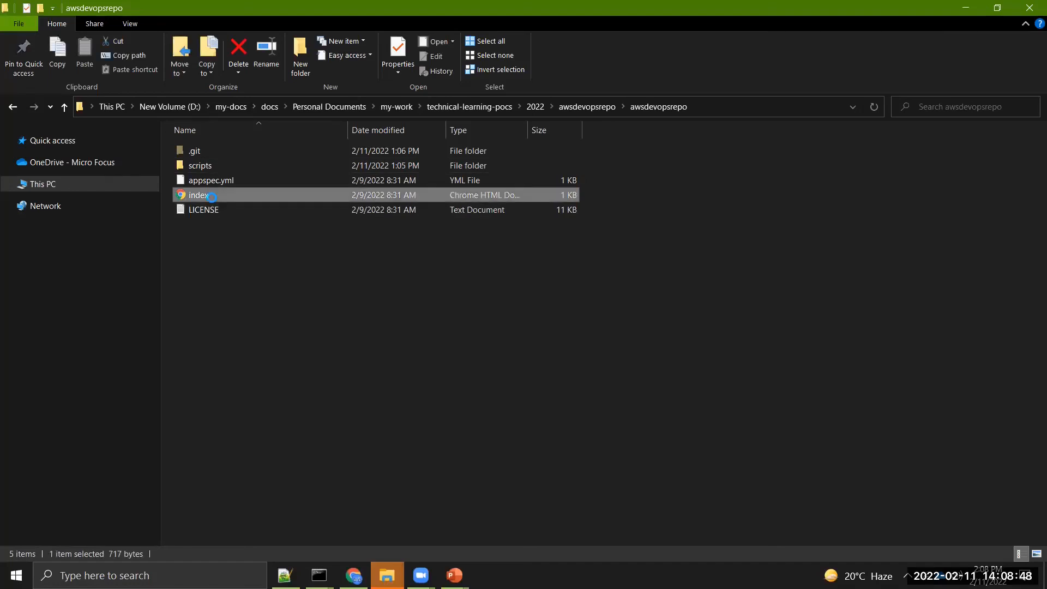
right_click(212, 198)
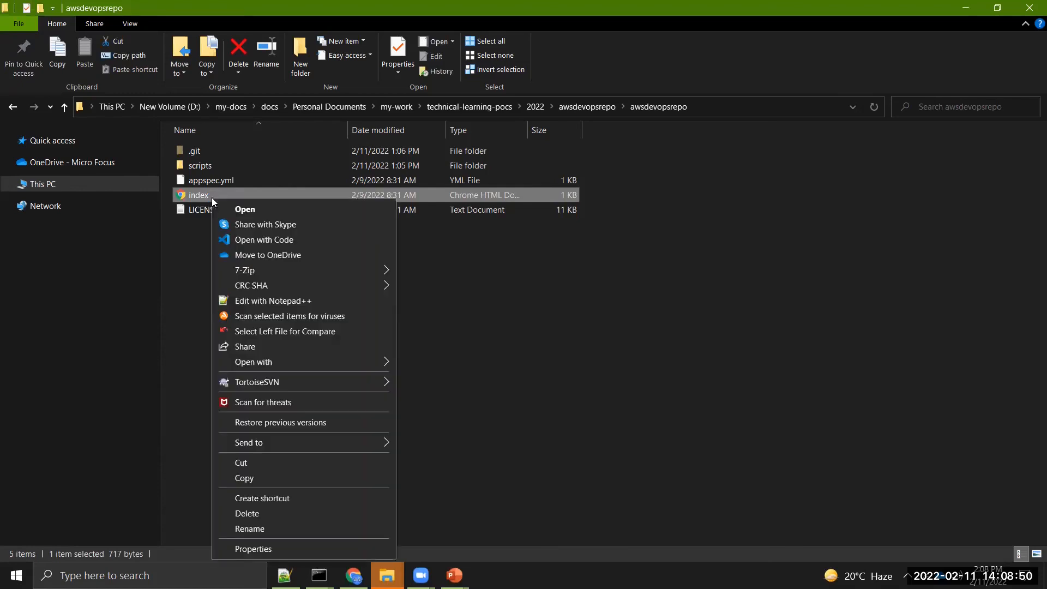
left_click(242, 301)
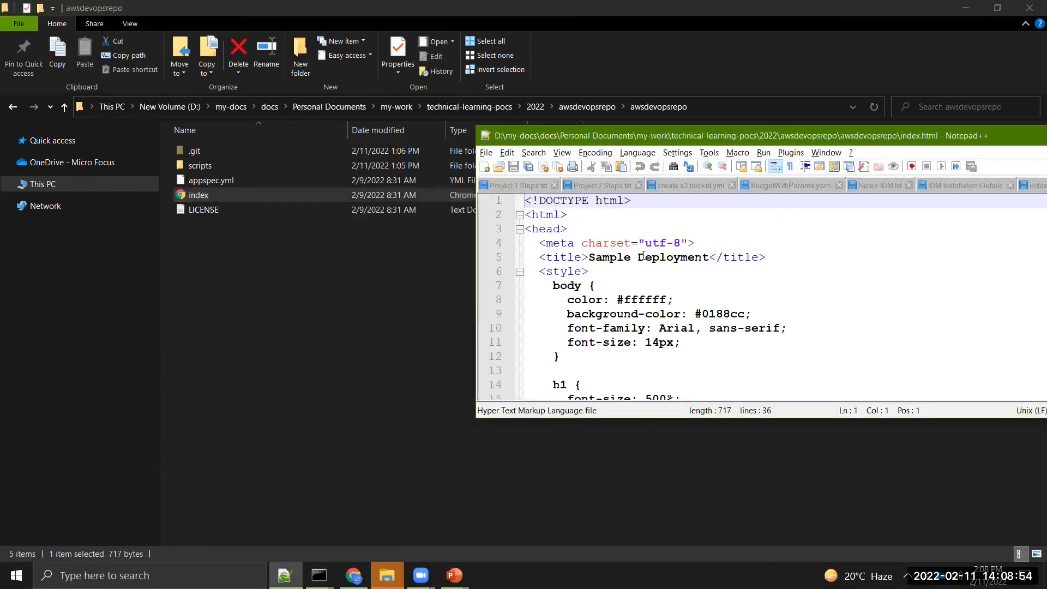
Change the page title in index.html to "My Sample Application".
left_click(588, 256)
type("My")
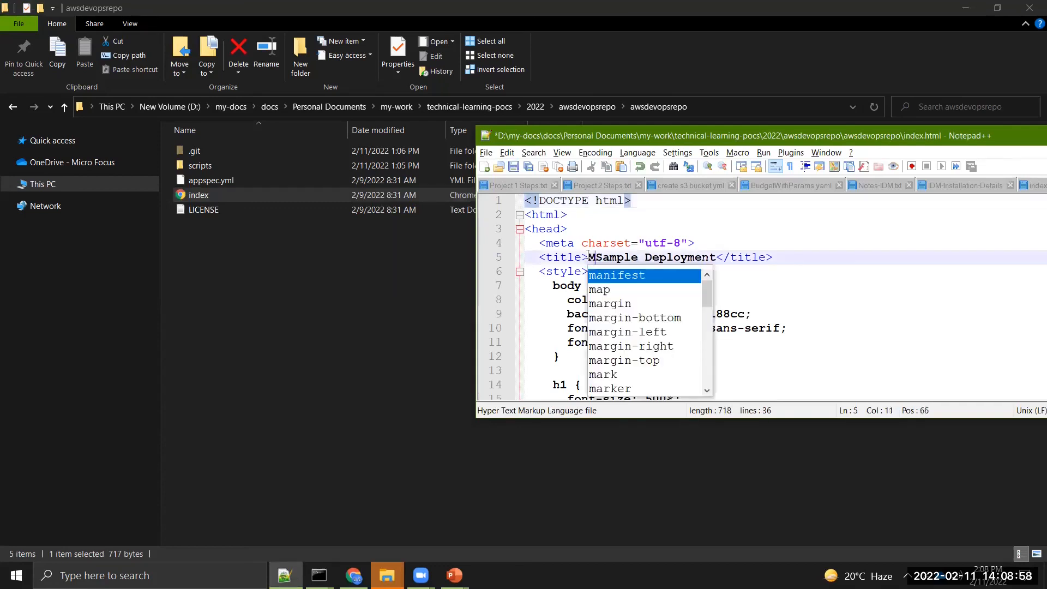
key("Right")
key("Right")
key("Right")
key("Right")
key("Right")
key("Right")
key("Right")
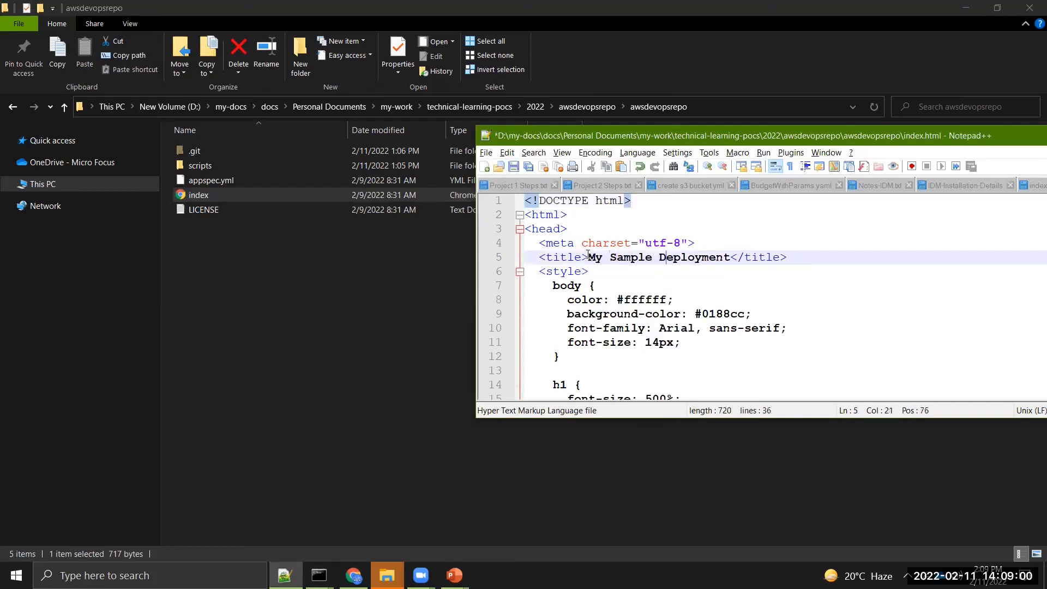
key("BackSpace")
key("Delete")
key("Delete")
key("Delete")
key("Delete")
key("Delete")
key("Delete")
key("Delete")
key("Delete")
key("Delete")
key("Delete")
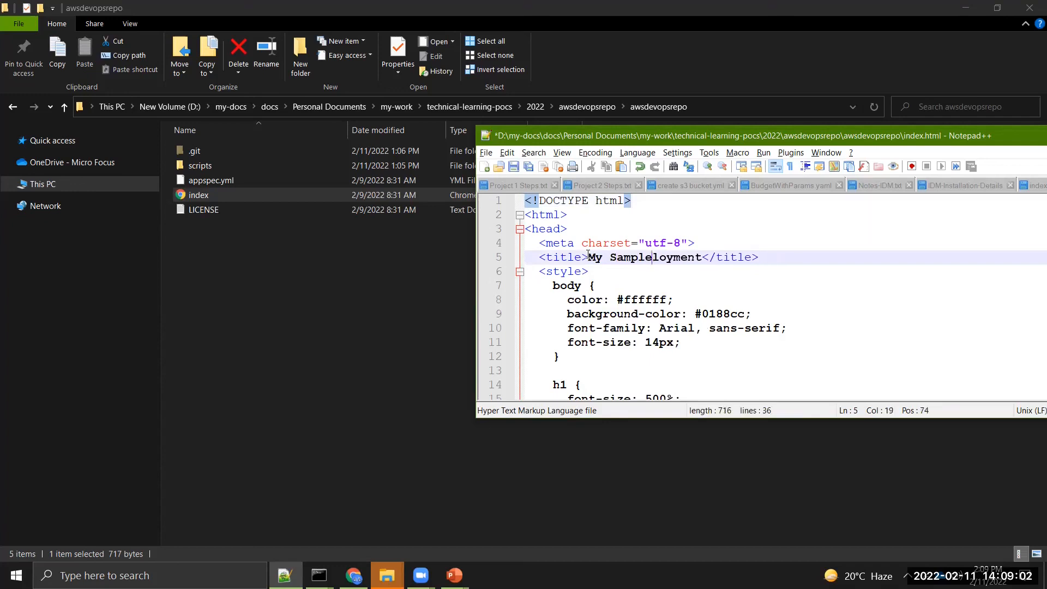
type("Appl")
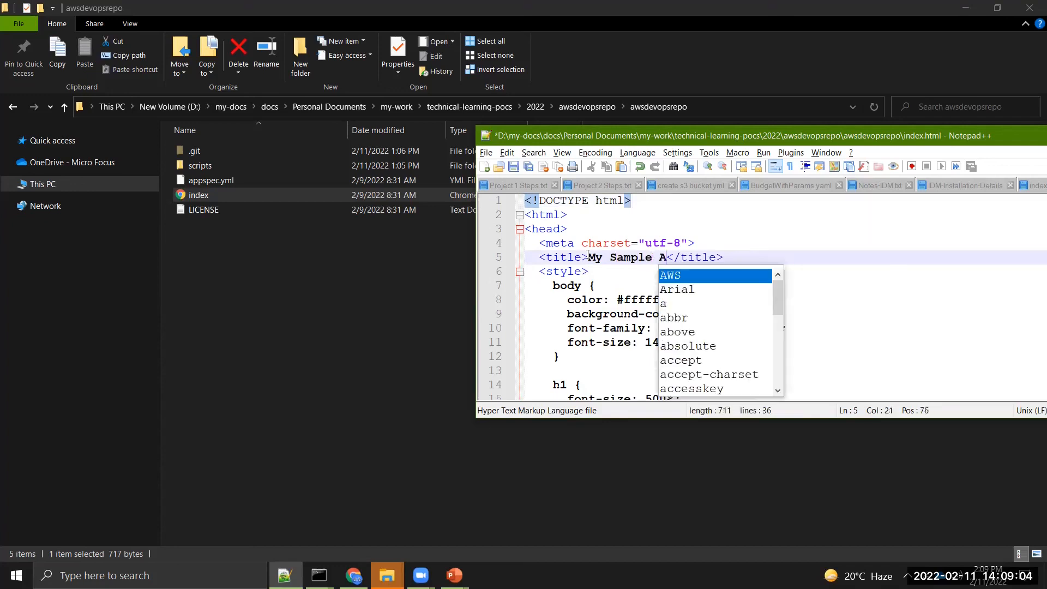
type("ication")
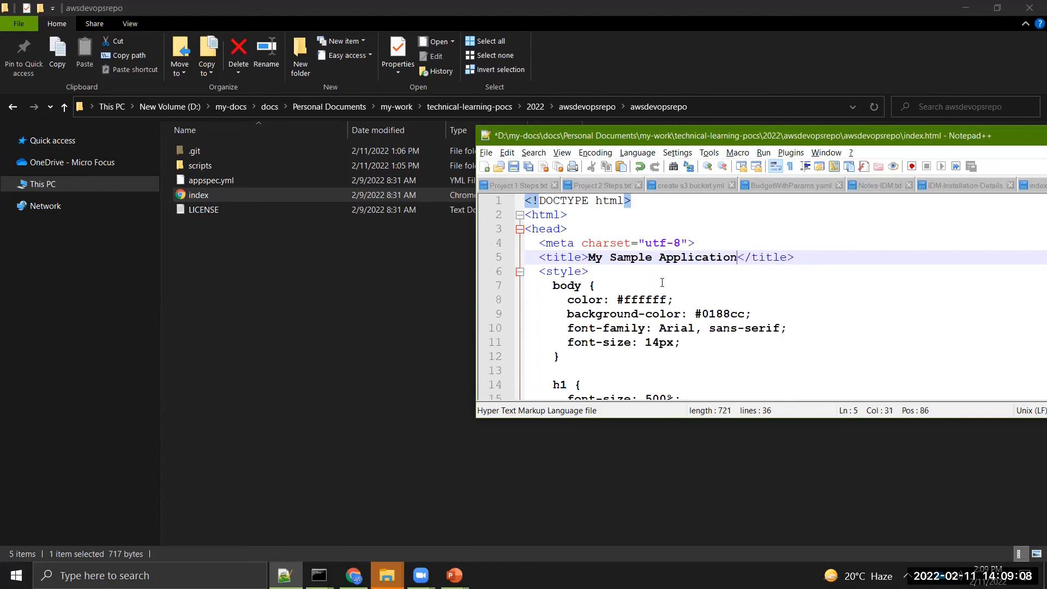
Check the deployed page's current title in the browser, then return to Notepad++ and save index.html.
key("alt+Tab")
key("alt+Tab")
key("alt+Tab")
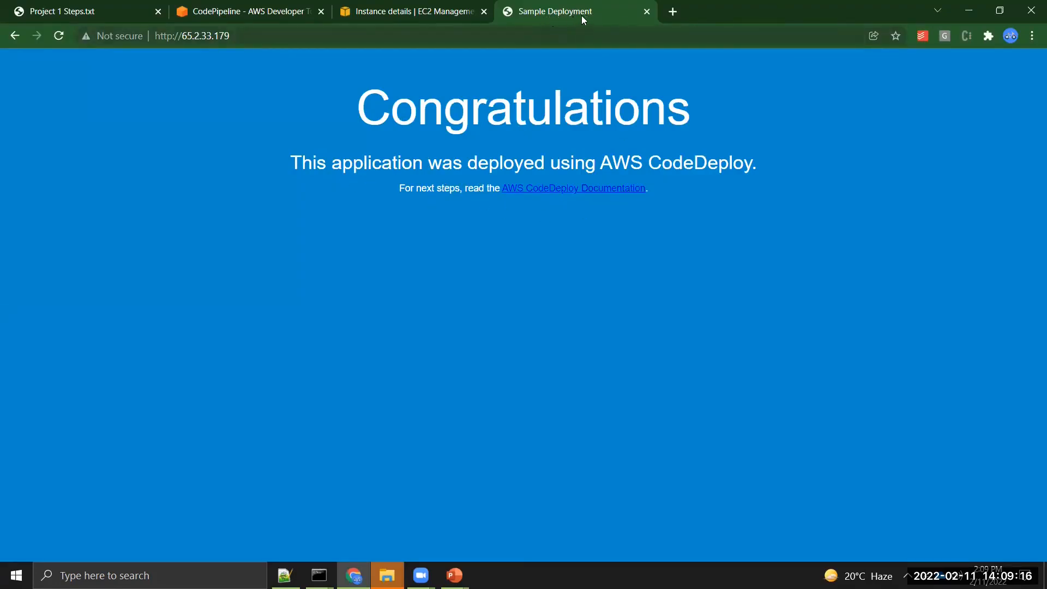
key("alt+Tab")
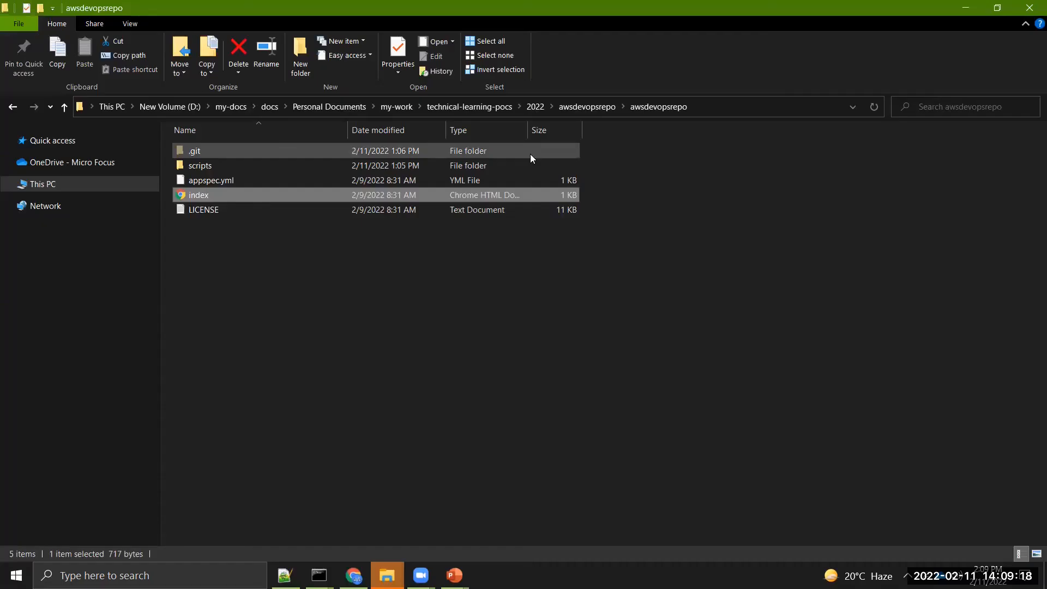
key("alt+Tab")
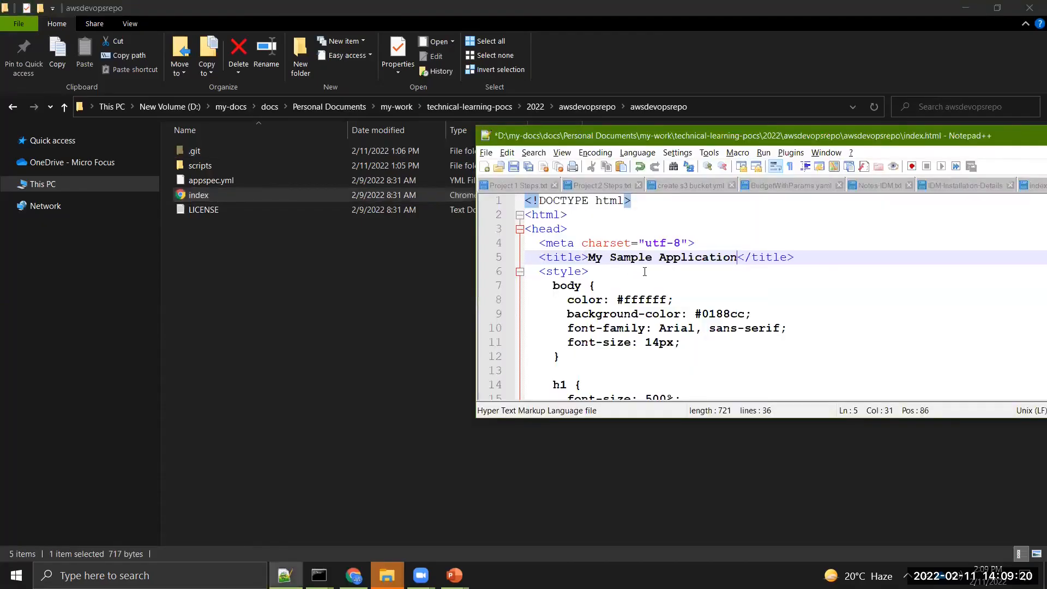
left_click(644, 271)
key("ctrl+s")
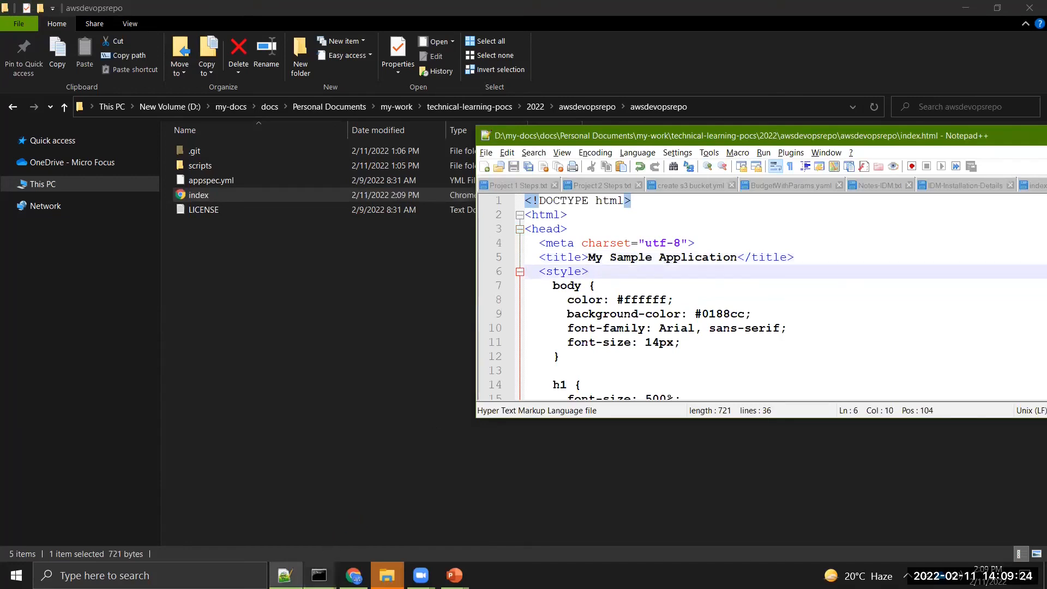
Switch to the command prompt and try to commit the index.html change by rerunning git commit with the message "first commit".
left_click(319, 576)
left_click(360, 514)
key("Up")
key("Up")
key("ctrl+Left")
key("ctrl+Left")
key("ctrl+Left")
key("Return")
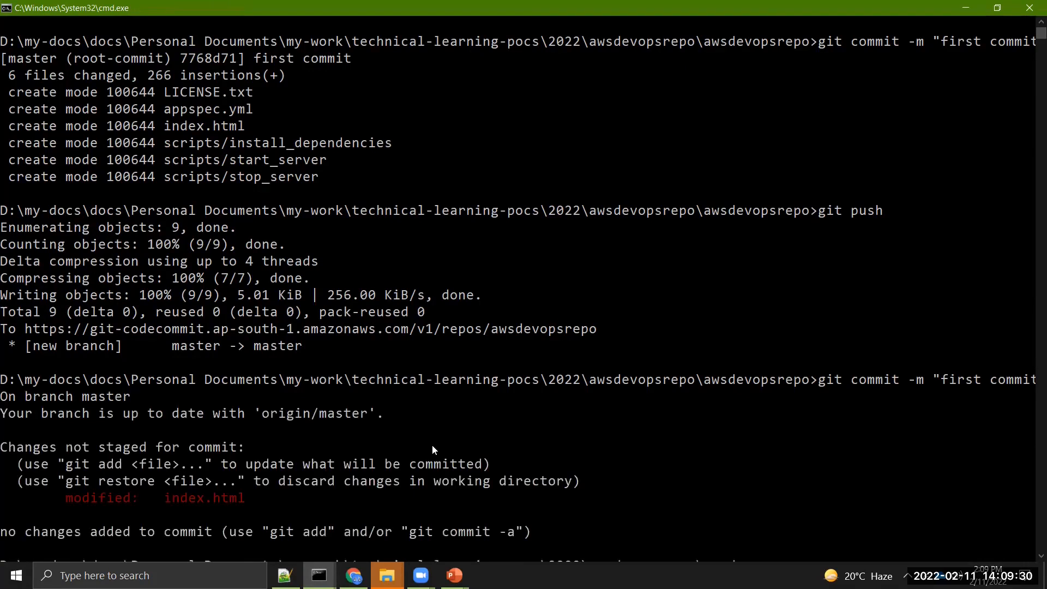
Clear the console and try to push the index.html change with git push.
key("Up")
key("Return")
type("cls")
key("BackSpace")
key("BackSpace")
key("BackSpace")
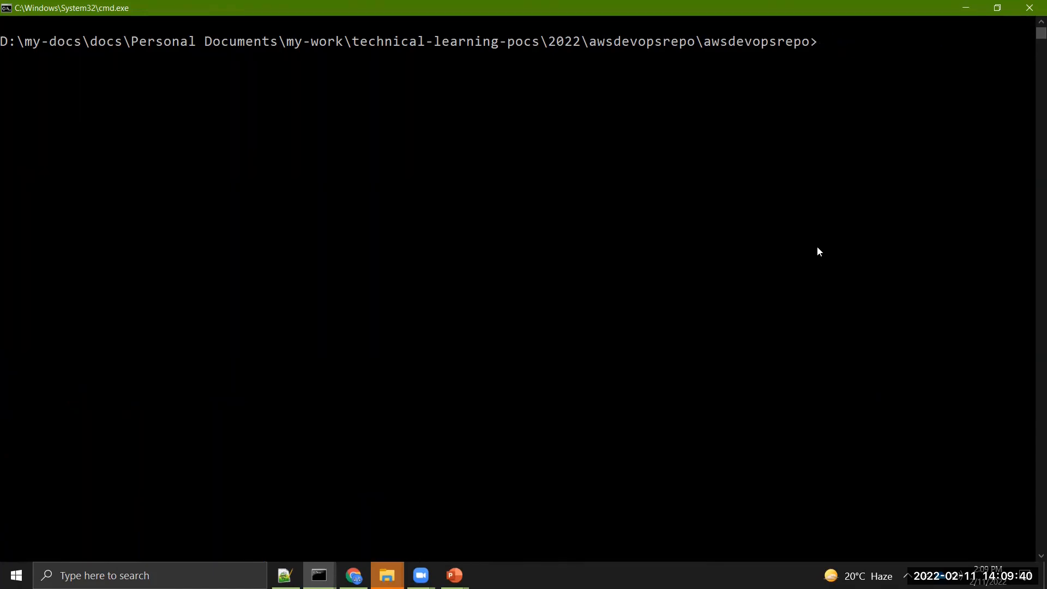
type("git push")
key("Return")
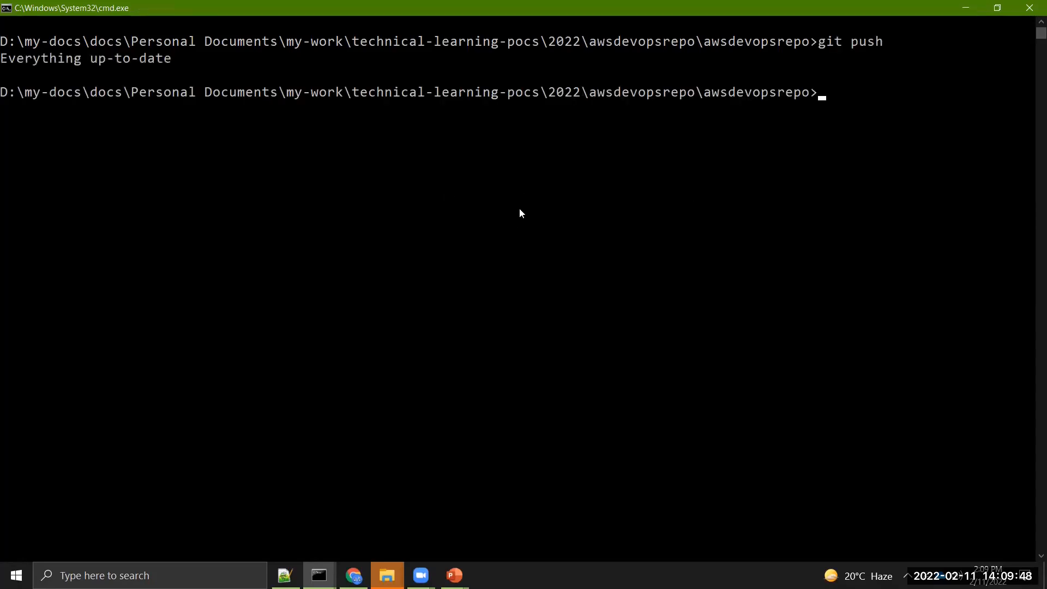
Commit all modified tracked files by running git commit with the -a option and the message "first commit".
key("Up")
key("Up")
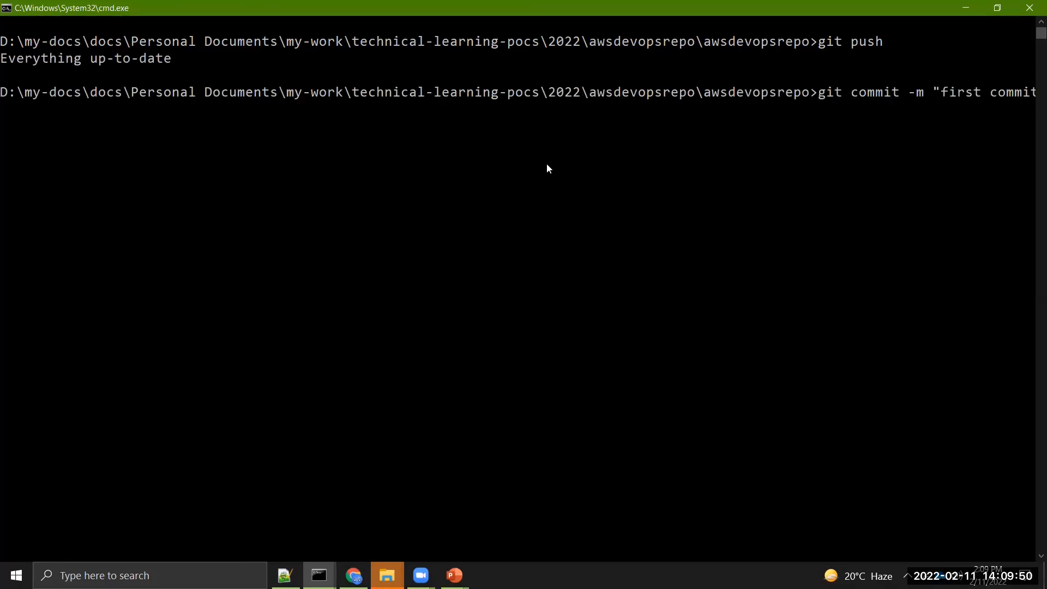
key("Left")
key("Left")
key("Left")
key("Left")
key("Left")
key("Left")
key("Left")
key("Left")
key("Left")
key("Left")
key("Left")
key("Left")
key("Left")
type("-")
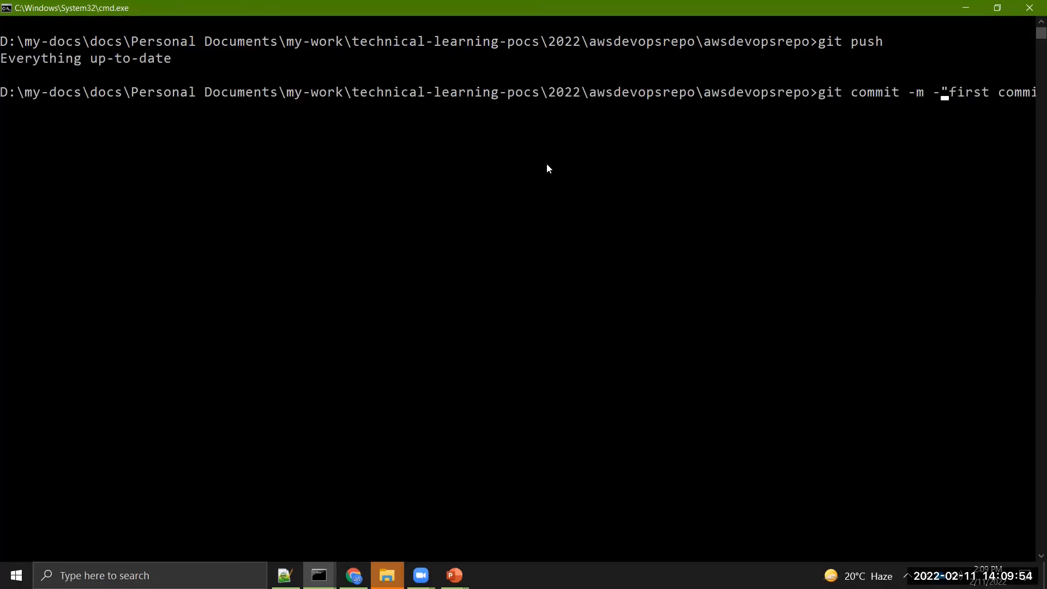
key("BackSpace")
key("Left")
key("Left")
key("Left")
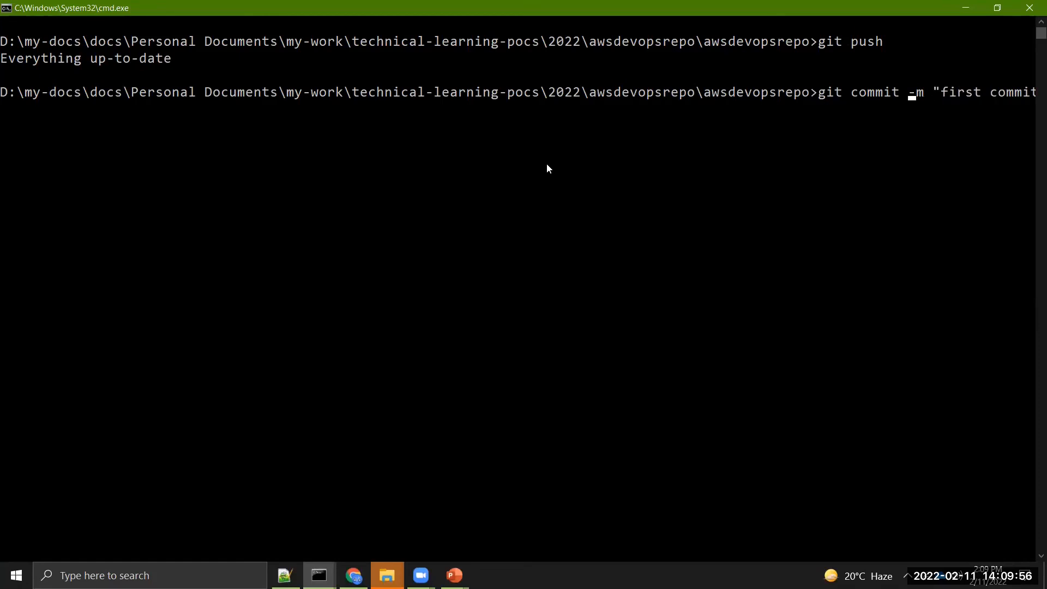
type("-a -")
key("Return")
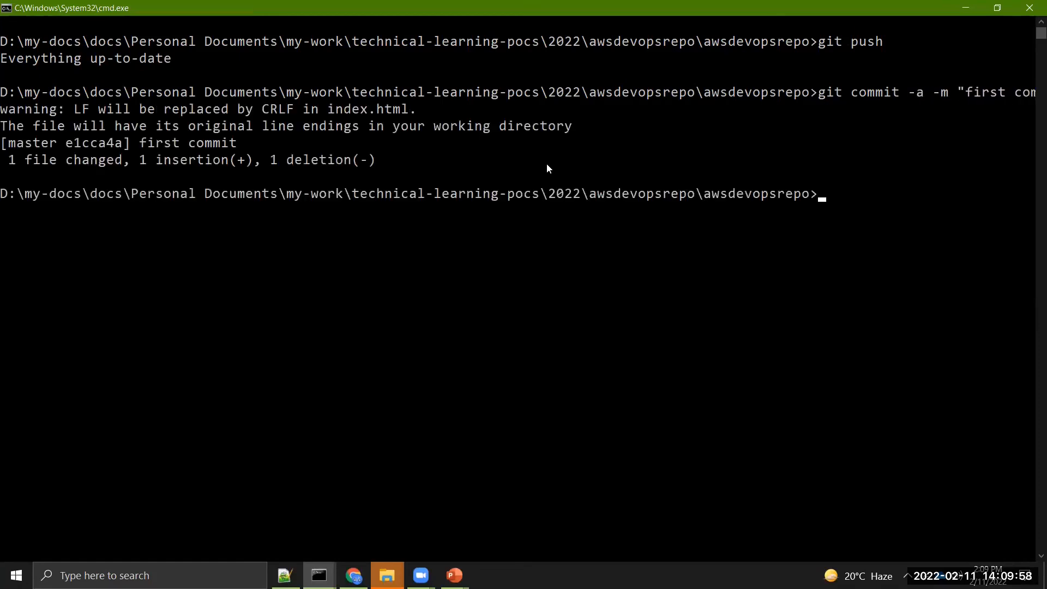
Push the new commit to the CodeCommit repository with git push.
key("Up")
key("Up")
key("Return")
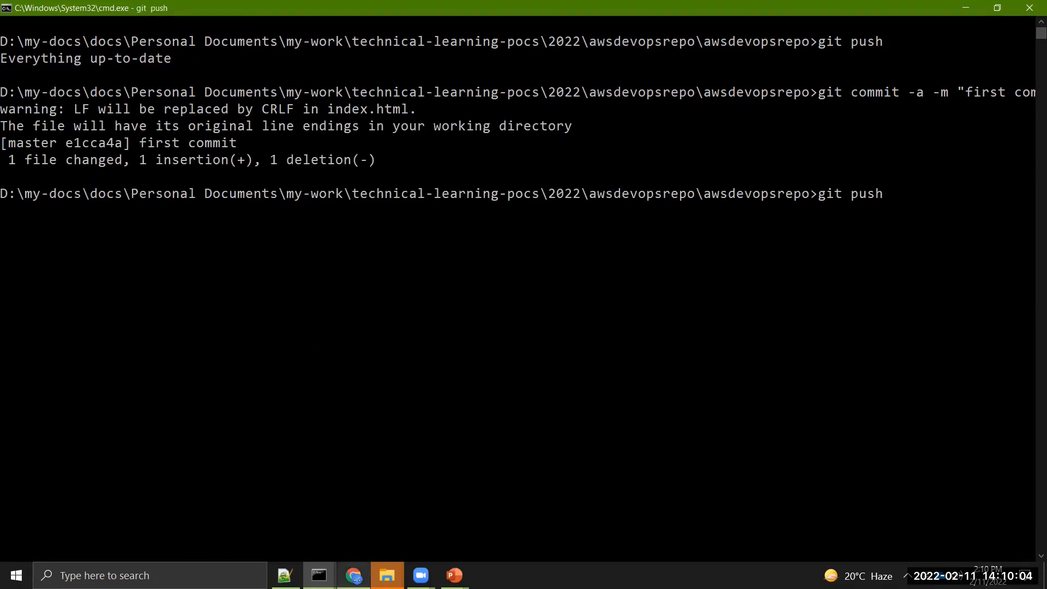
Switch to Chrome, check the Source and Deploy stages of secondpipeline, and reload the deployed page to check its title.
mouse_move(353, 575)
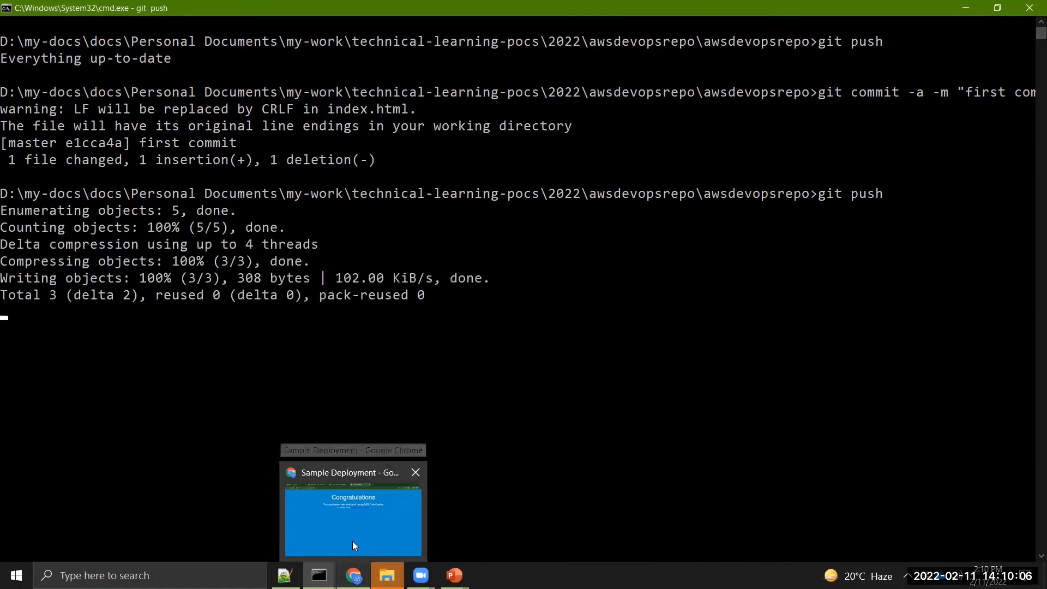
left_click(352, 540)
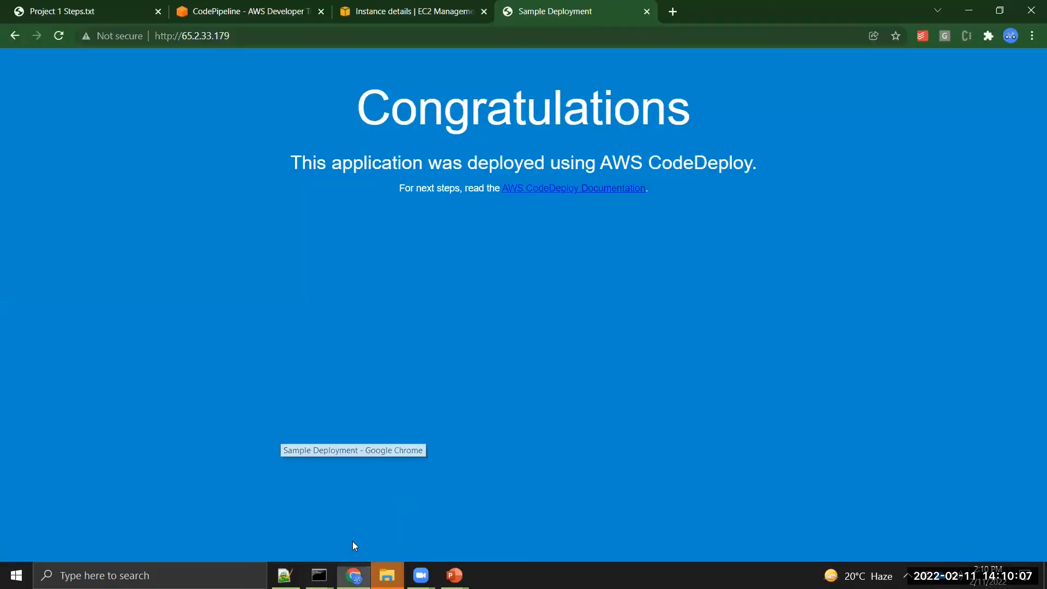
left_click(267, 9)
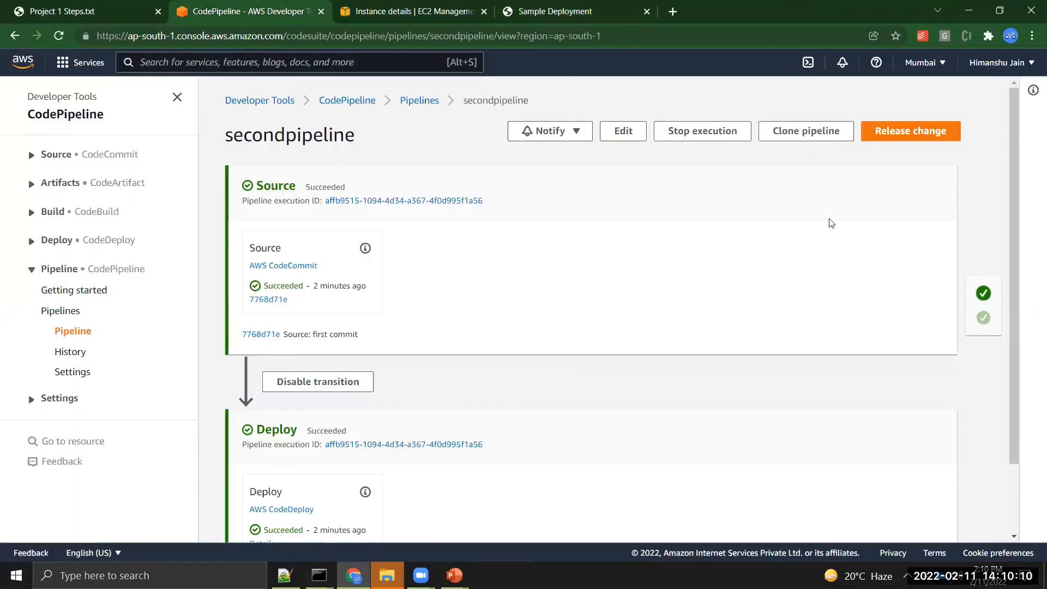
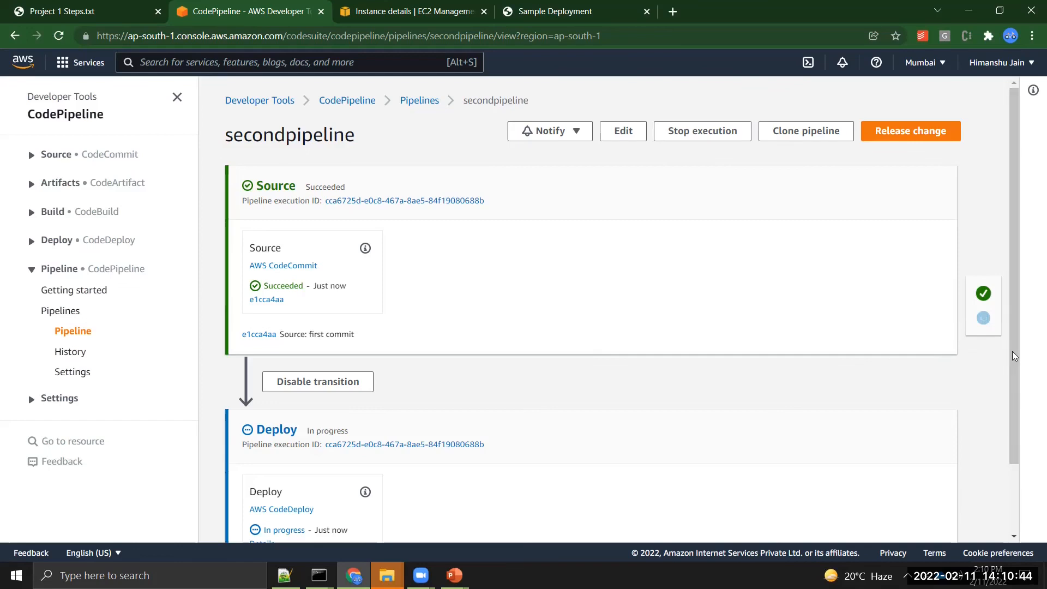
left_click_drag(1013, 350, 1003, 390)
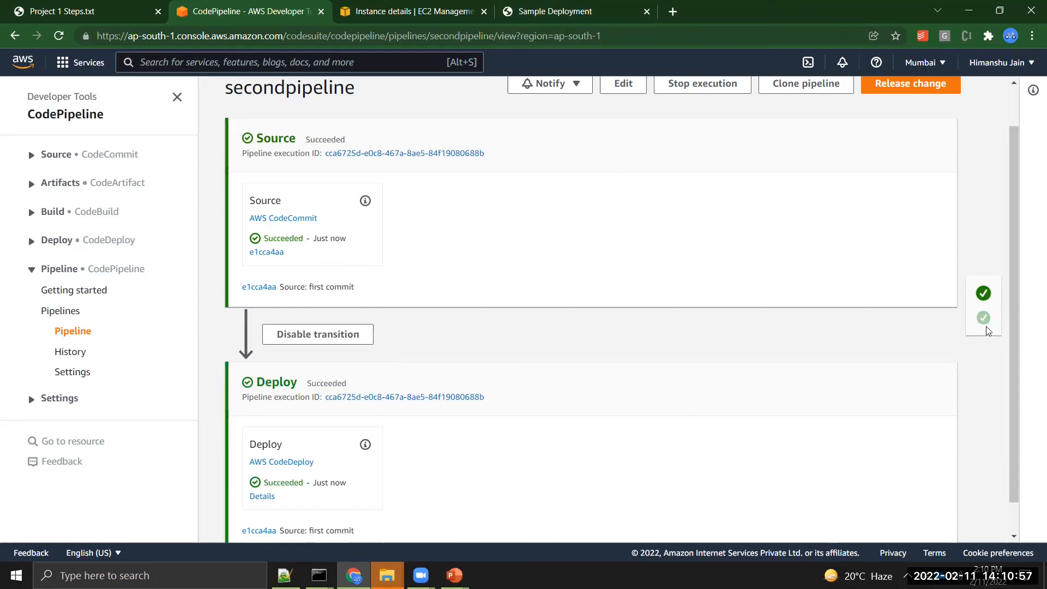
left_click(573, 11)
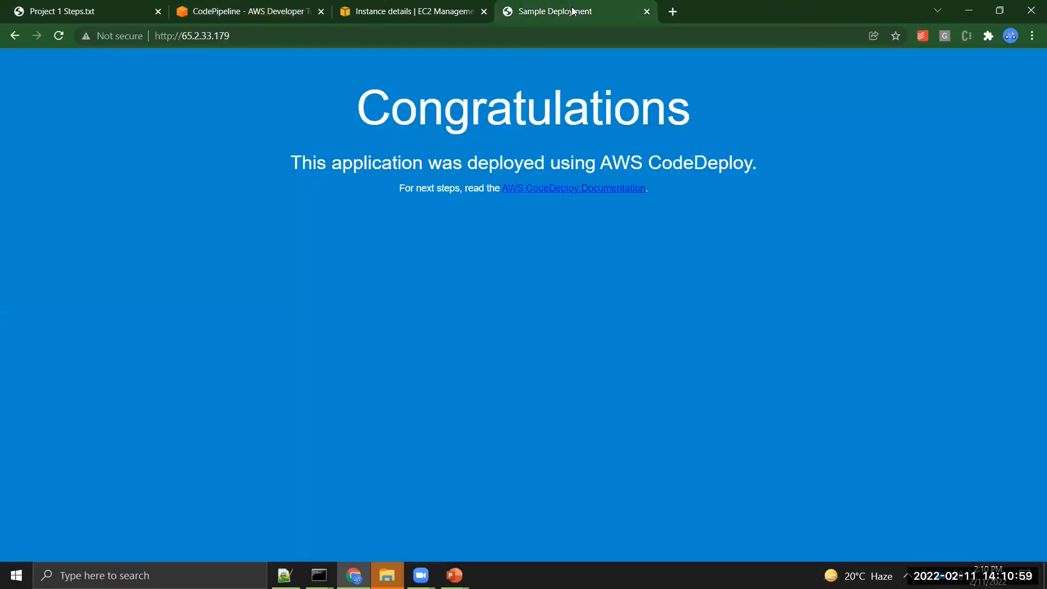
left_click(59, 36)
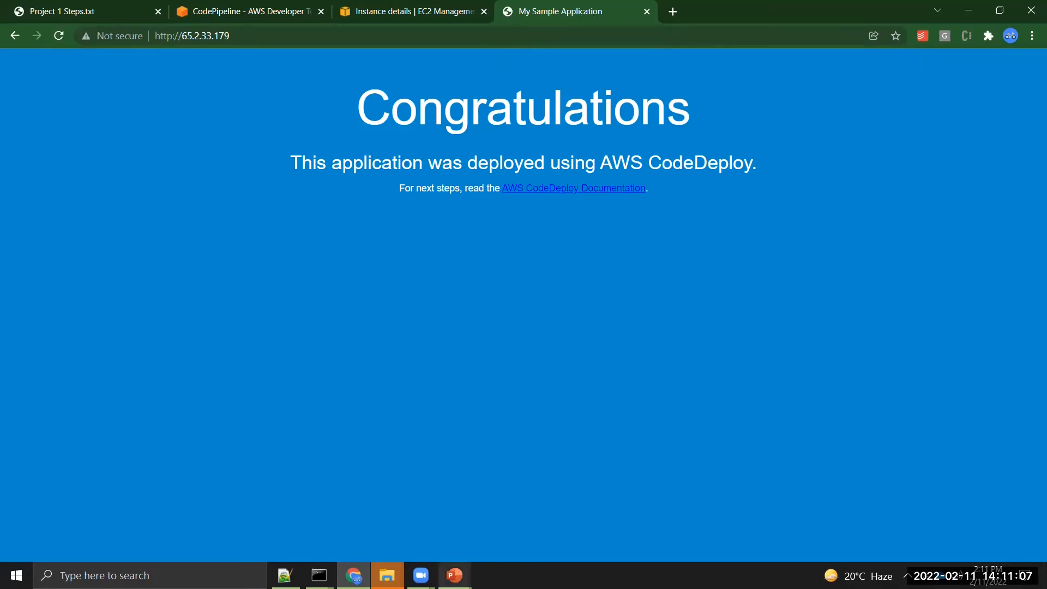
Switch to the session7 presentation in PowerPoint and start the slide show from the AWS CodePipeline diagram slide.
mouse_move(454, 575)
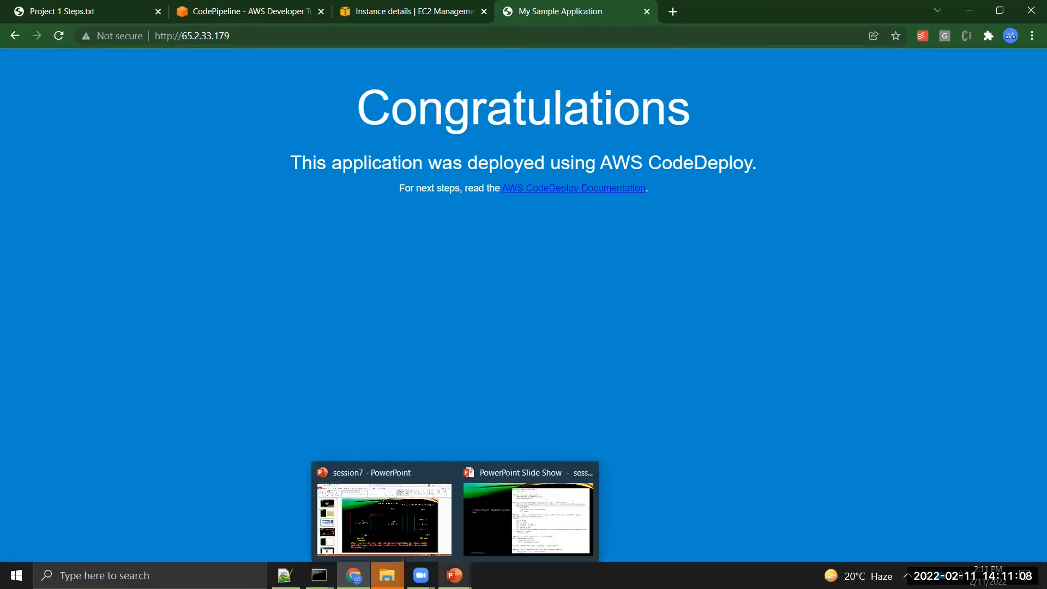
left_click(410, 514)
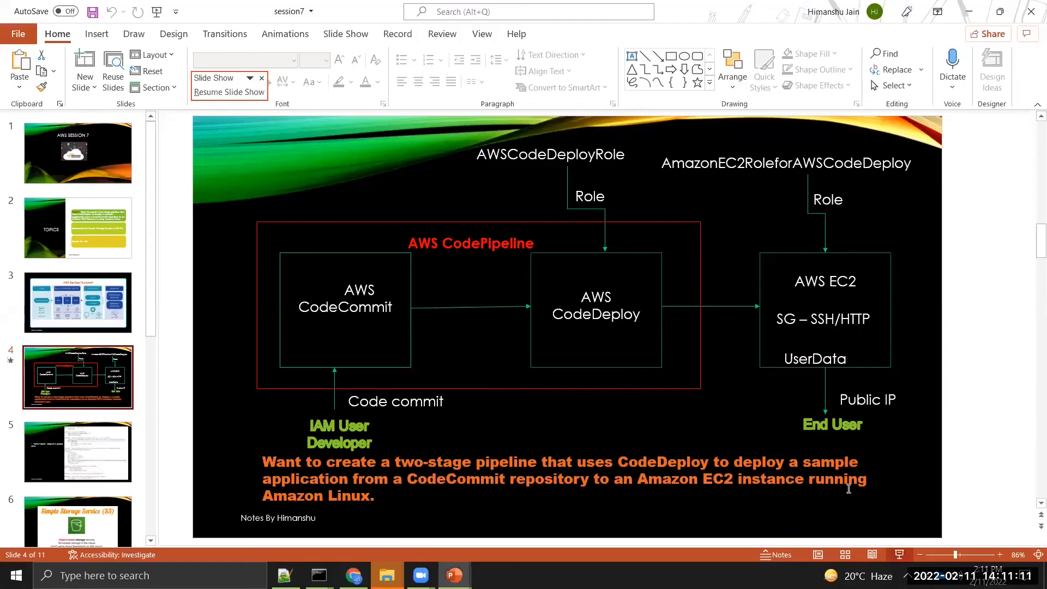
left_click(899, 555)
left_click(609, 477)
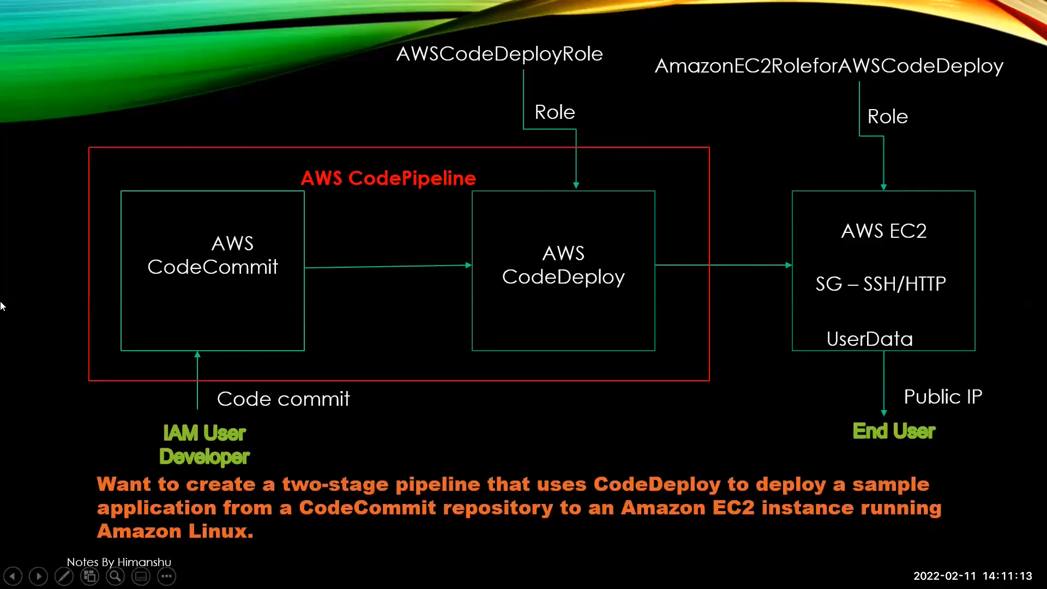